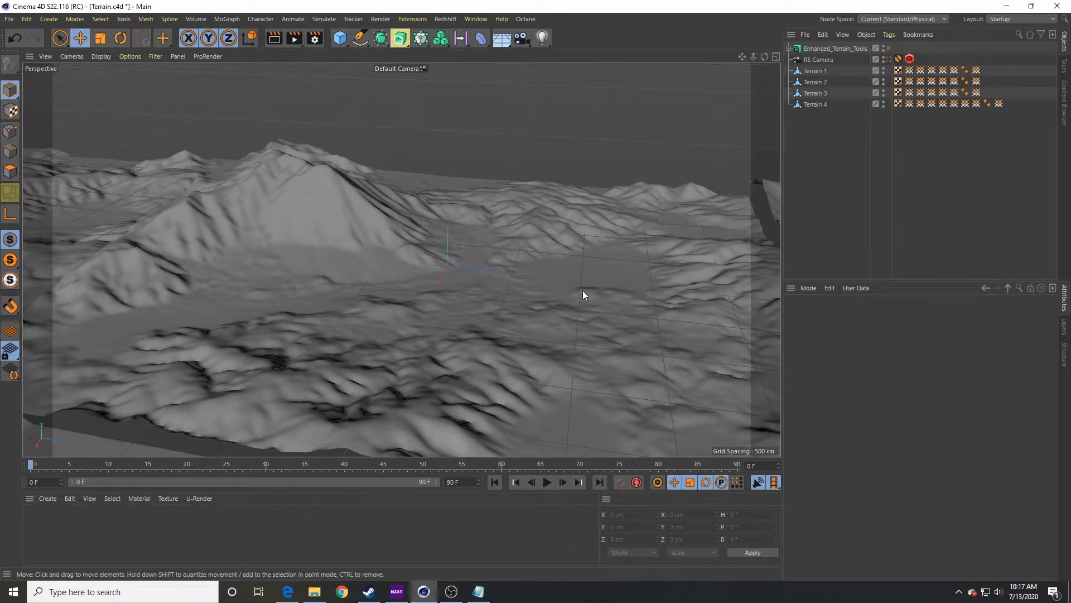
Examine the four terrain tiles from several angles, including the eroded mountain ridges and the terraced slopes.
{"action": "left_click_drag", "start_coordinate": [526, 305], "coordinate": [474, 202], "text": "alt"}
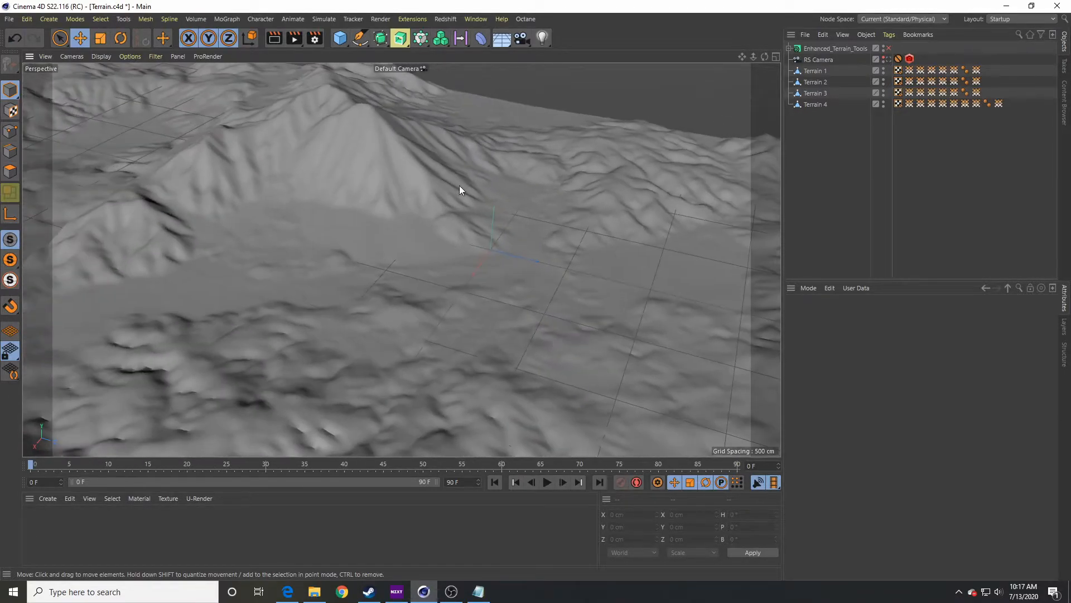
{"action": "left_click_drag", "start_coordinate": [531, 233], "coordinate": [593, 327], "text": "alt"}
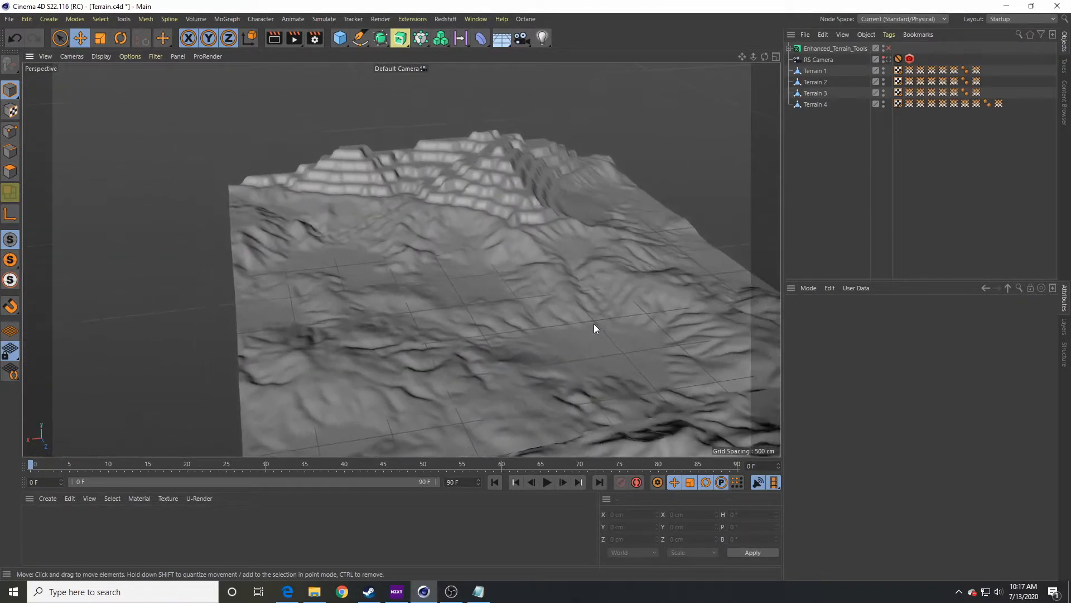
{"action": "left_click_drag", "start_coordinate": [486, 369], "coordinate": [403, 314], "text": "alt"}
{"action": "right_click_drag", "start_coordinate": [403, 313], "coordinate": [443, 304], "text": "alt"}
{"action": "middle_click_drag", "start_coordinate": [443, 304], "coordinate": [504, 207], "text": "alt"}
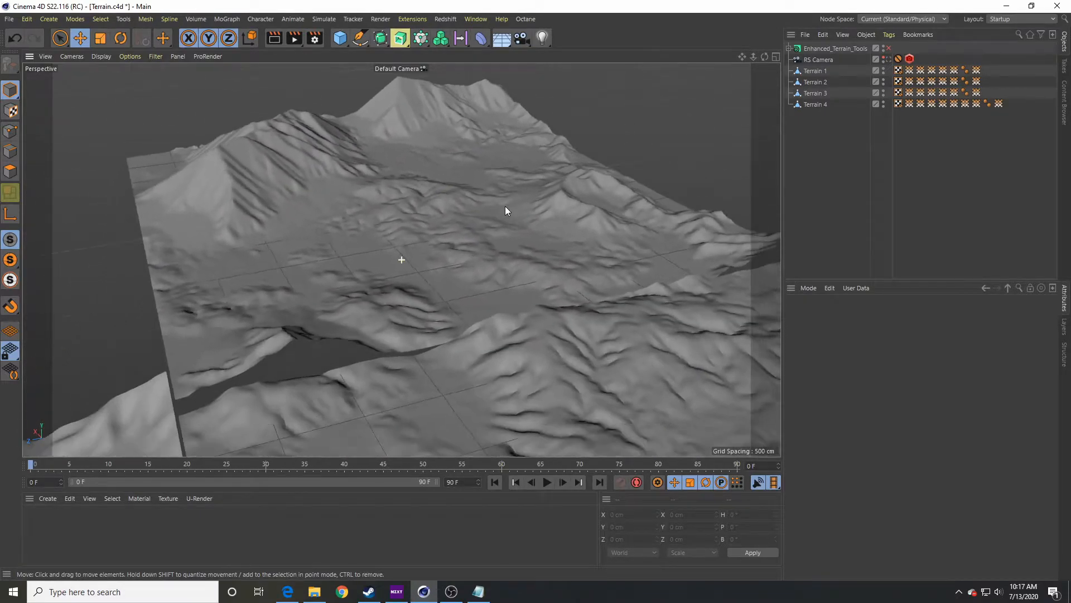
{"action": "left_click_drag", "start_coordinate": [322, 268], "coordinate": [454, 369], "text": "alt"}
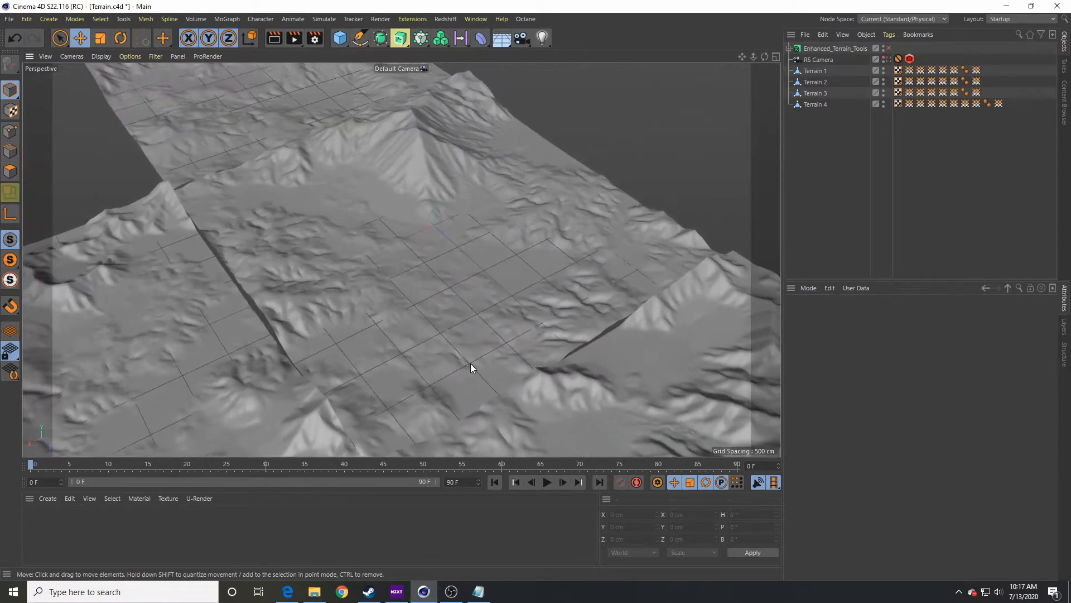
{"action": "left_click_drag", "start_coordinate": [680, 317], "coordinate": [304, 258], "text": "alt"}
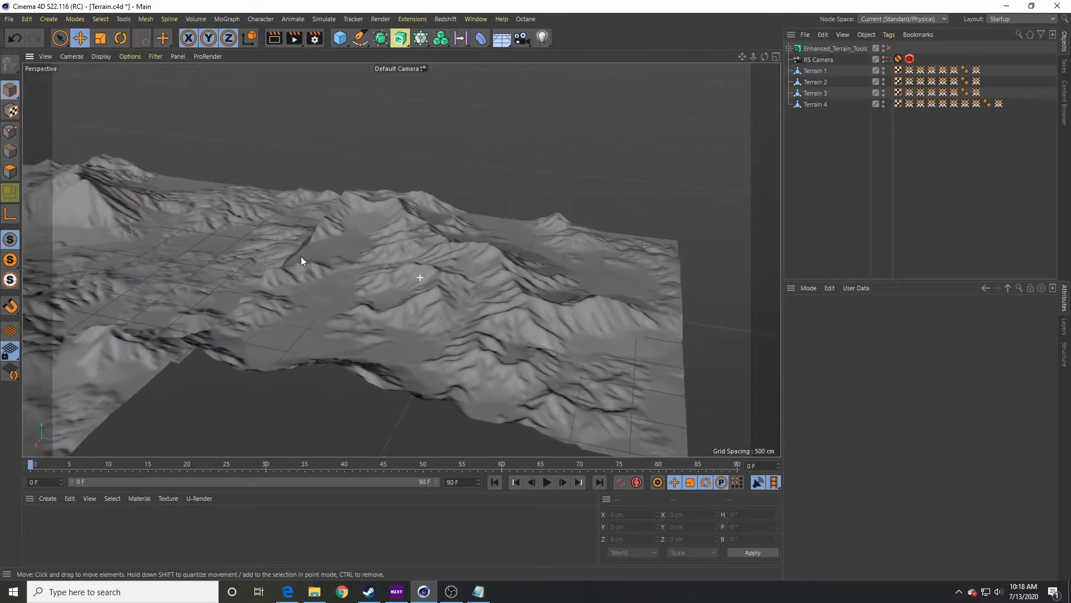
{"action": "left_click_drag", "start_coordinate": [498, 314], "coordinate": [452, 348], "text": "alt"}
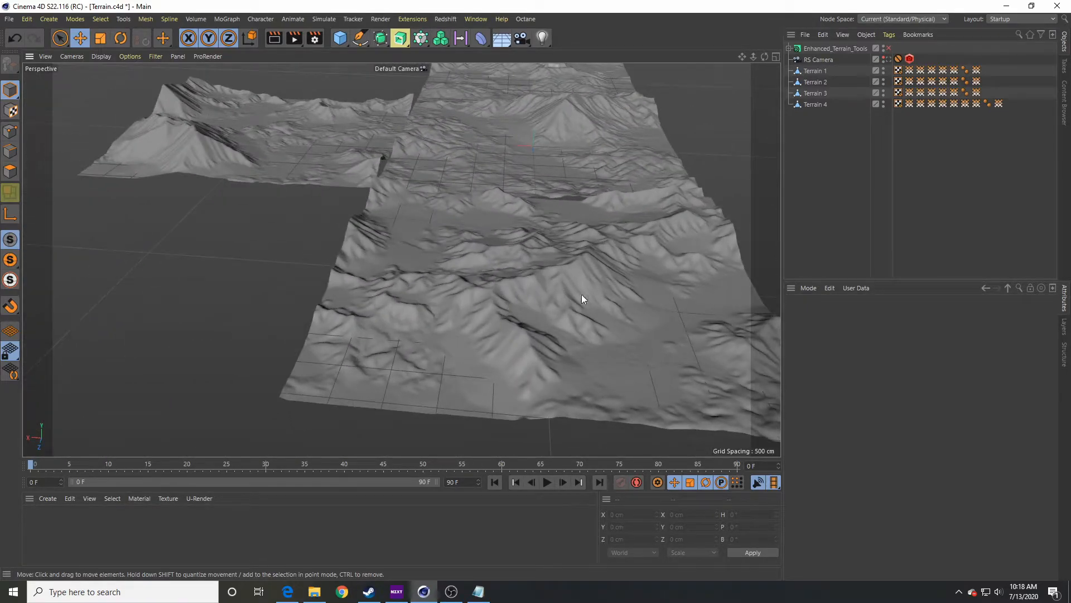
{"action": "left_click_drag", "start_coordinate": [578, 304], "coordinate": [517, 266], "text": "alt"}
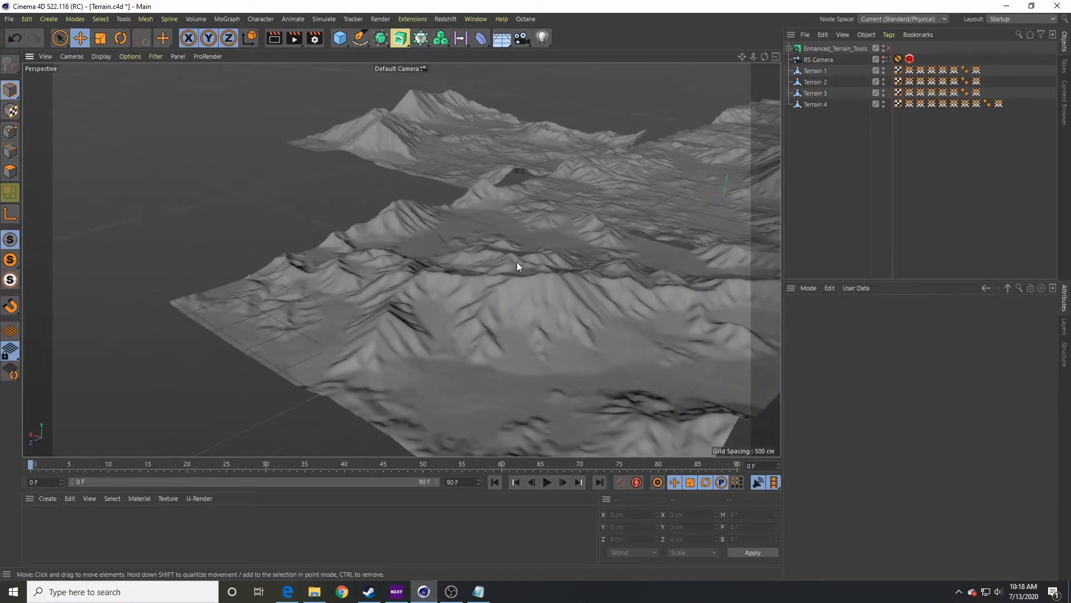
{"action": "left_click_drag", "start_coordinate": [493, 402], "coordinate": [471, 355], "text": "alt"}
{"action": "left_click_drag", "start_coordinate": [213, 187], "coordinate": [450, 285], "text": "alt"}
{"action": "left_click_drag", "start_coordinate": [488, 325], "coordinate": [412, 309], "text": "alt"}
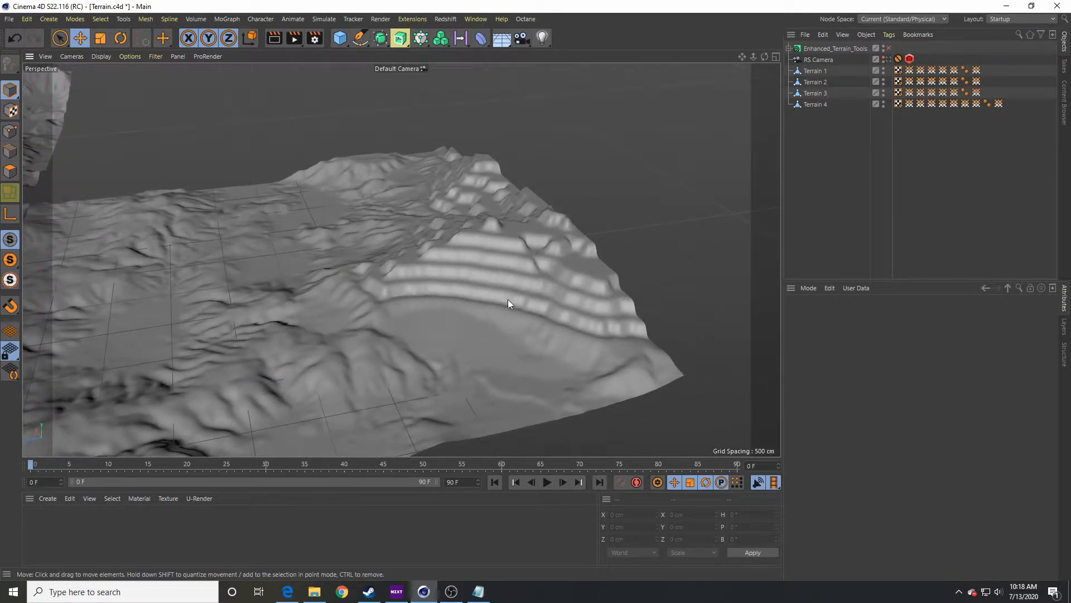
{"action": "mouse_move", "coordinate": [483, 305]}
{"action": "left_mouse_down", "text": "alt"}
{"action": "mouse_move", "coordinate": [439, 314]}
{"action": "mouse_move", "coordinate": [492, 306]}
{"action": "mouse_move", "coordinate": [539, 328]}
{"action": "mouse_move", "coordinate": [512, 282]}
{"action": "mouse_move", "coordinate": [437, 286]}
{"action": "mouse_move", "coordinate": [434, 313]}
{"action": "mouse_move", "coordinate": [477, 305]}
{"action": "mouse_move", "coordinate": [471, 293]}
{"action": "left_mouse_up", "text": "alt"}
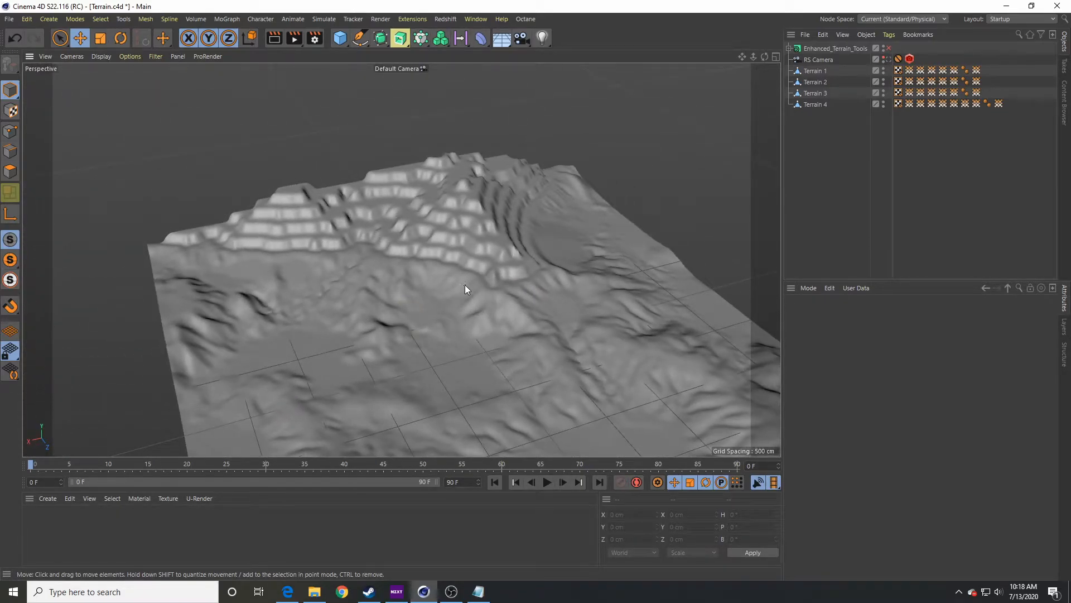
{"action": "left_click_drag", "start_coordinate": [467, 288], "coordinate": [373, 290], "text": "alt"}
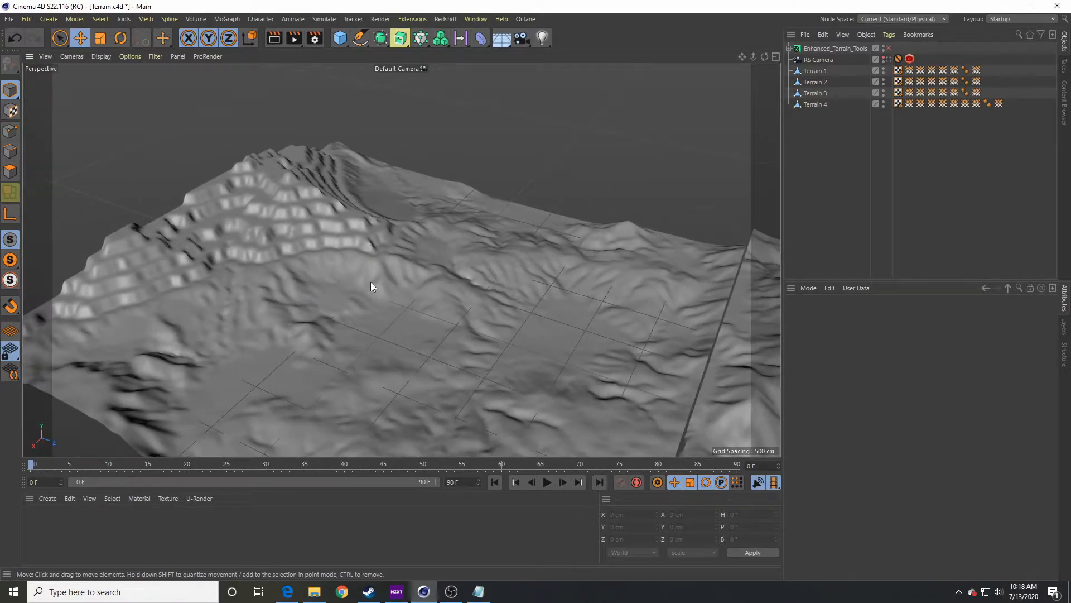
{"action": "left_click_drag", "start_coordinate": [426, 259], "coordinate": [488, 226], "text": "alt"}
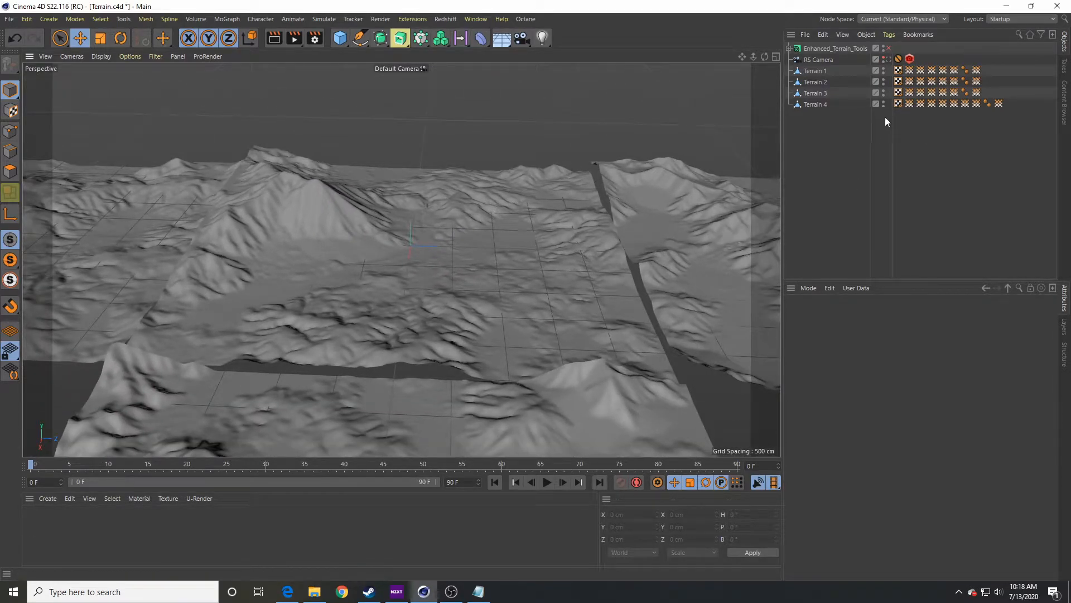
Group Terrain 1 through Terrain 4 under a null and hide the whole group.
{"action": "left_click", "coordinate": [884, 69]}
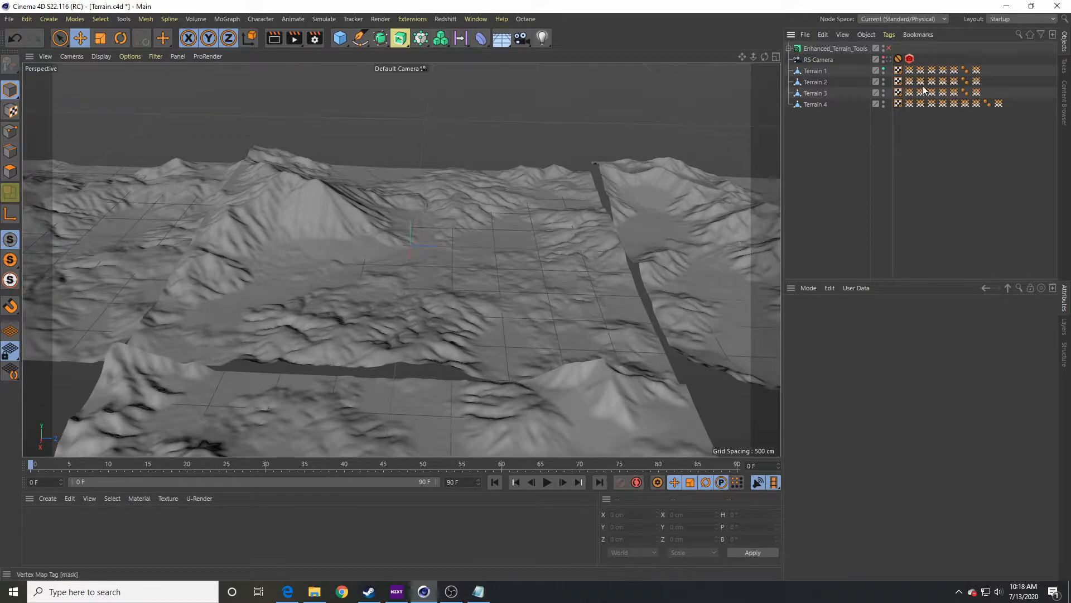
{"action": "left_click", "coordinate": [883, 69]}
{"action": "left_click", "coordinate": [820, 71]}
{"action": "left_click", "coordinate": [828, 105], "text": "shift"}
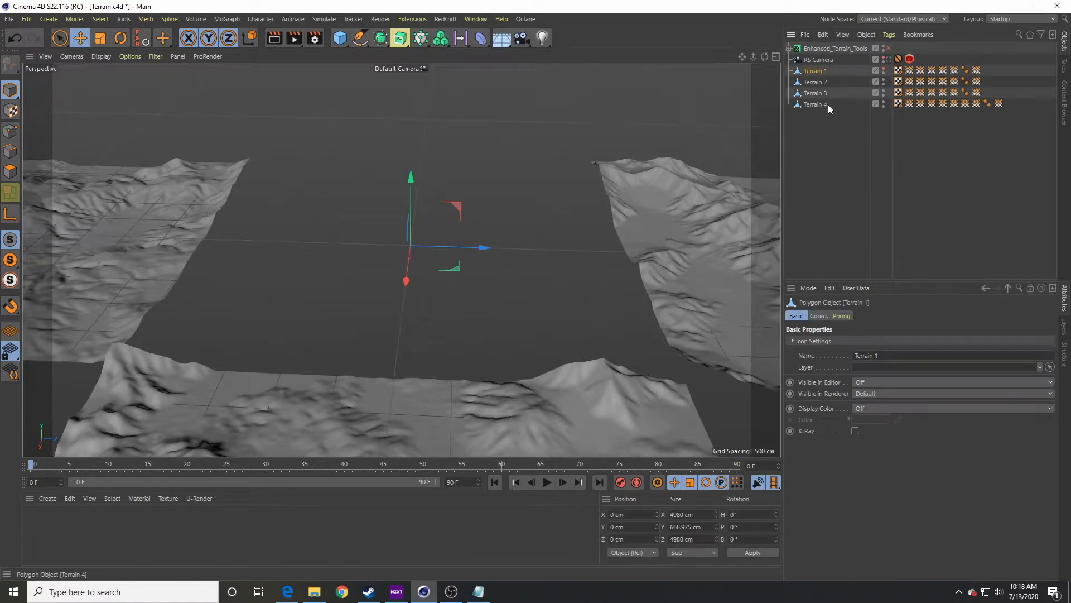
{"action": "key", "text": "alt+g"}
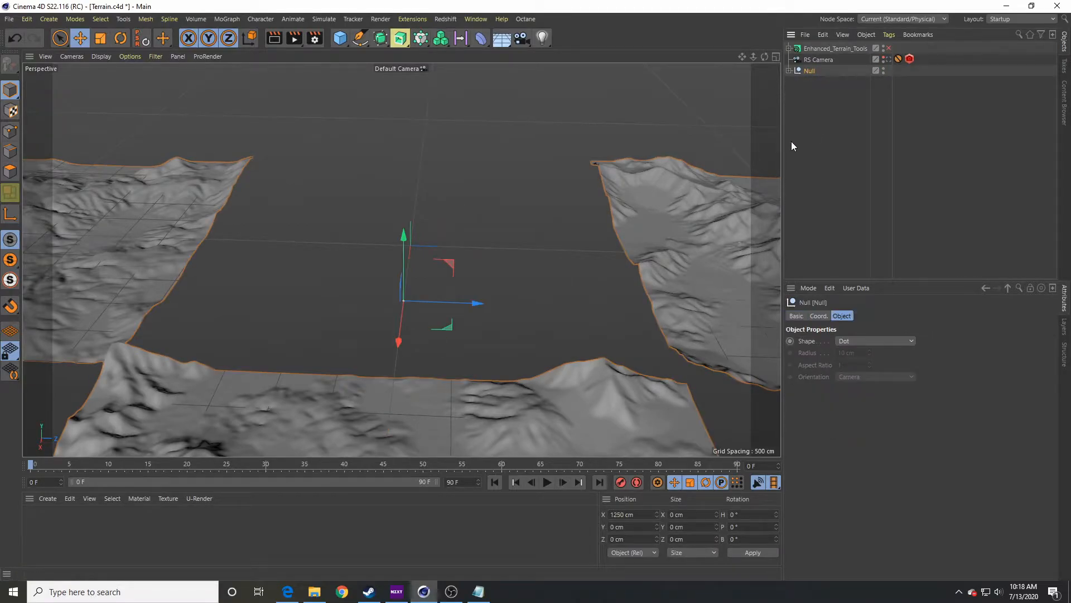
{"action": "left_click", "coordinate": [884, 68]}
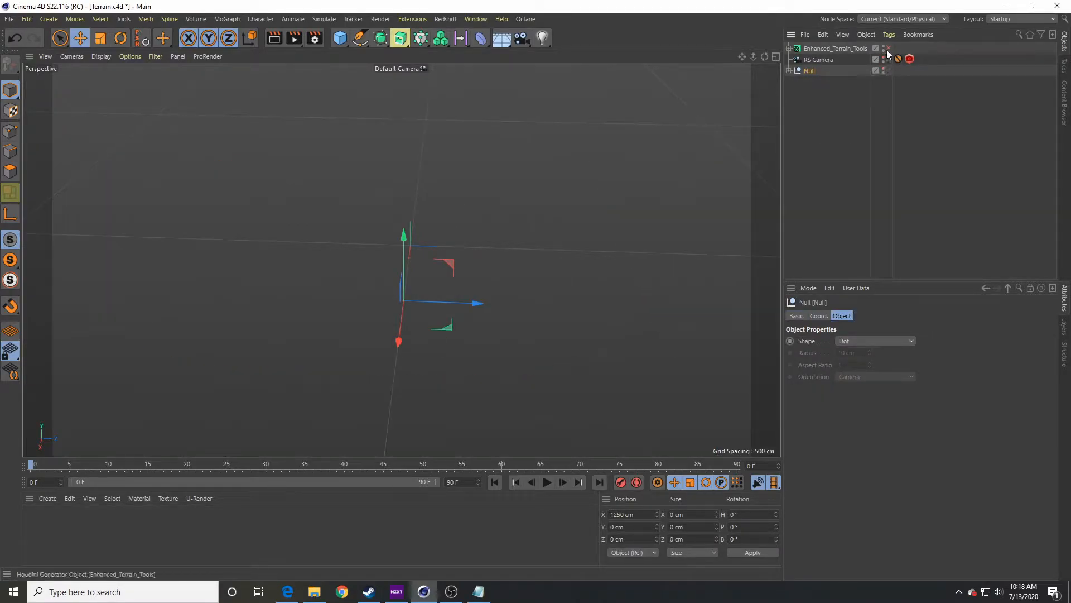
Enable the Enhanced_Terrain_Tools generator so its terrain is generated in the scene.
{"action": "left_click", "coordinate": [889, 49]}
{"action": "right_click_drag", "start_coordinate": [343, 226], "coordinate": [558, 266], "text": "alt"}
{"action": "middle_click_drag", "start_coordinate": [558, 266], "coordinate": [371, 183], "text": "alt"}
{"action": "left_click_drag", "start_coordinate": [513, 253], "coordinate": [411, 254], "text": "alt"}
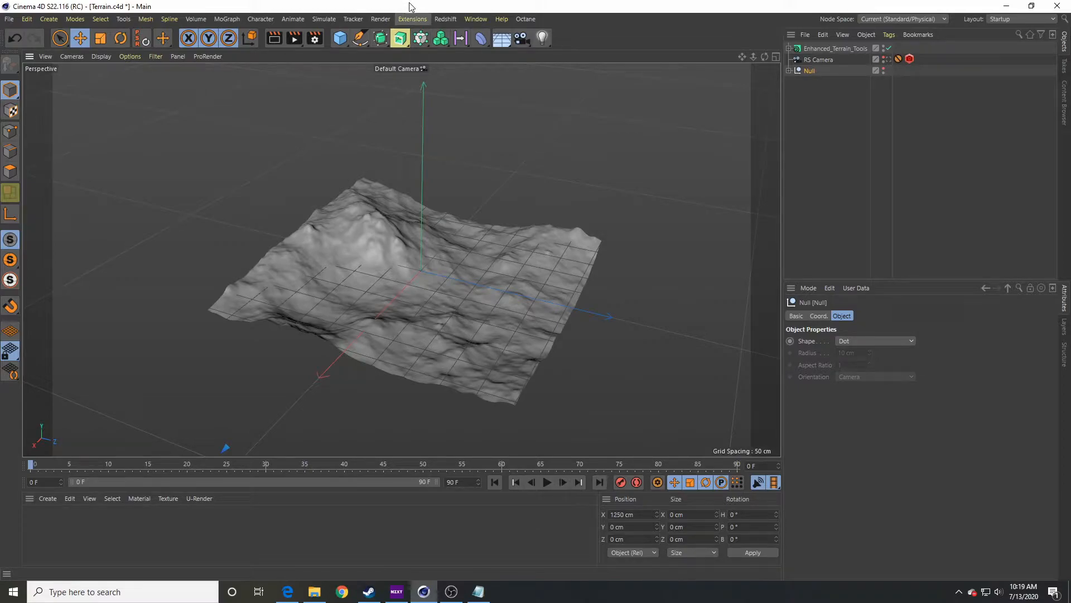
{"action": "left_click", "coordinate": [420, 21]}
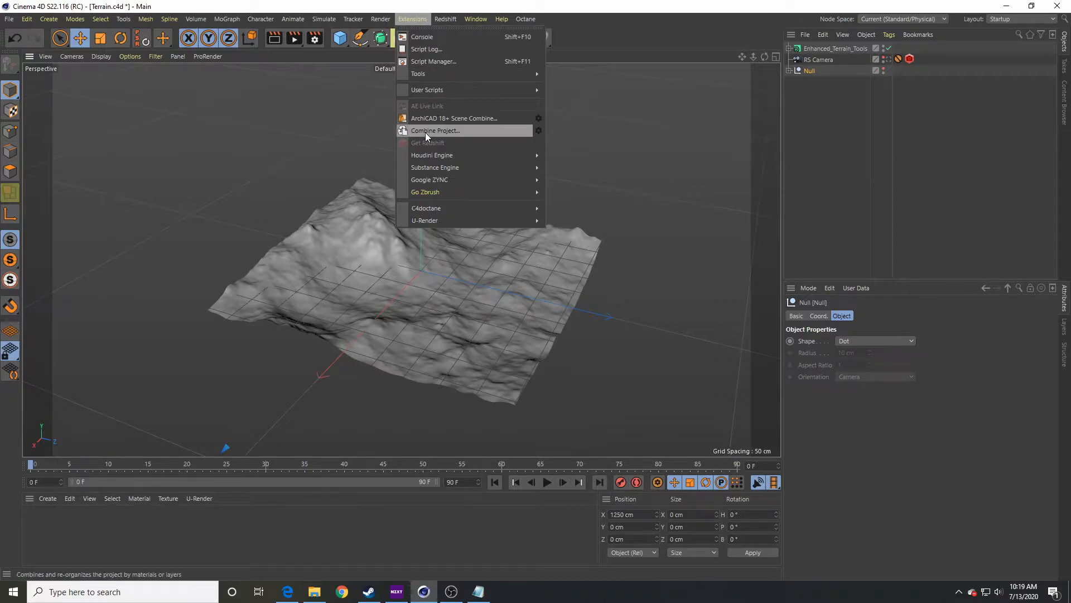
{"action": "mouse_move", "coordinate": [537, 155]}
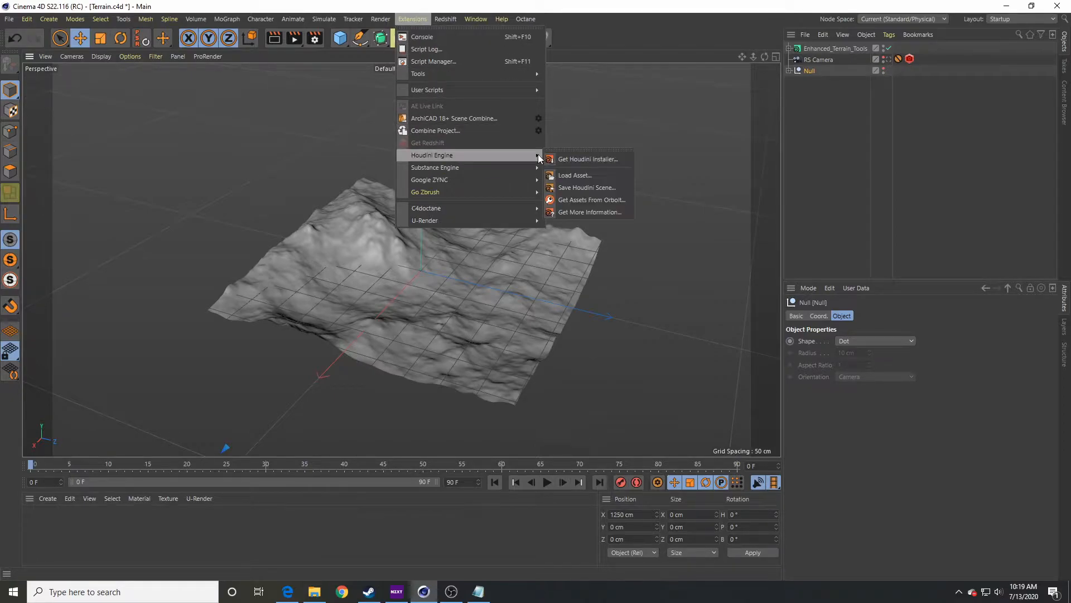
{"action": "left_click", "coordinate": [590, 176]}
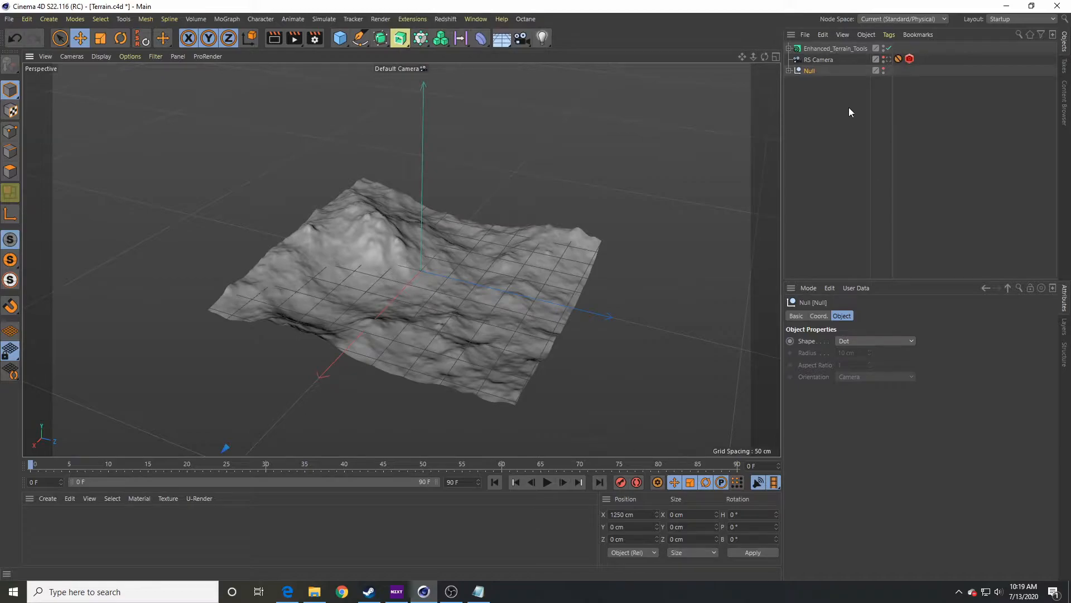
Select the Enhanced_Terrain_Tools object to show its asset parameters.
{"action": "left_click", "coordinate": [825, 49]}
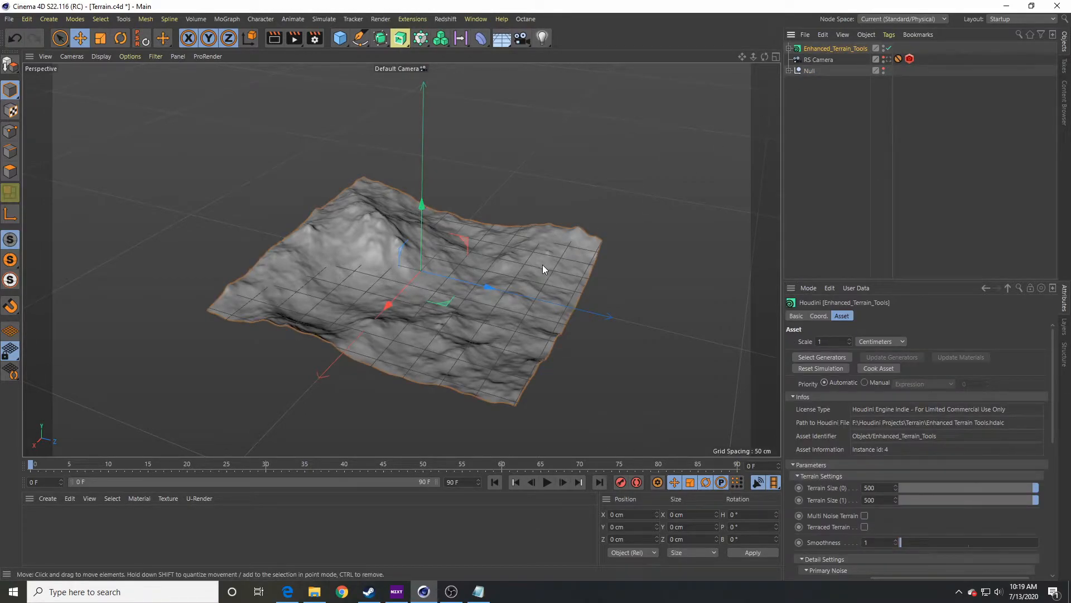
{"action": "scroll", "coordinate": [463, 339], "scroll_direction": "up", "scroll_amount": 4}
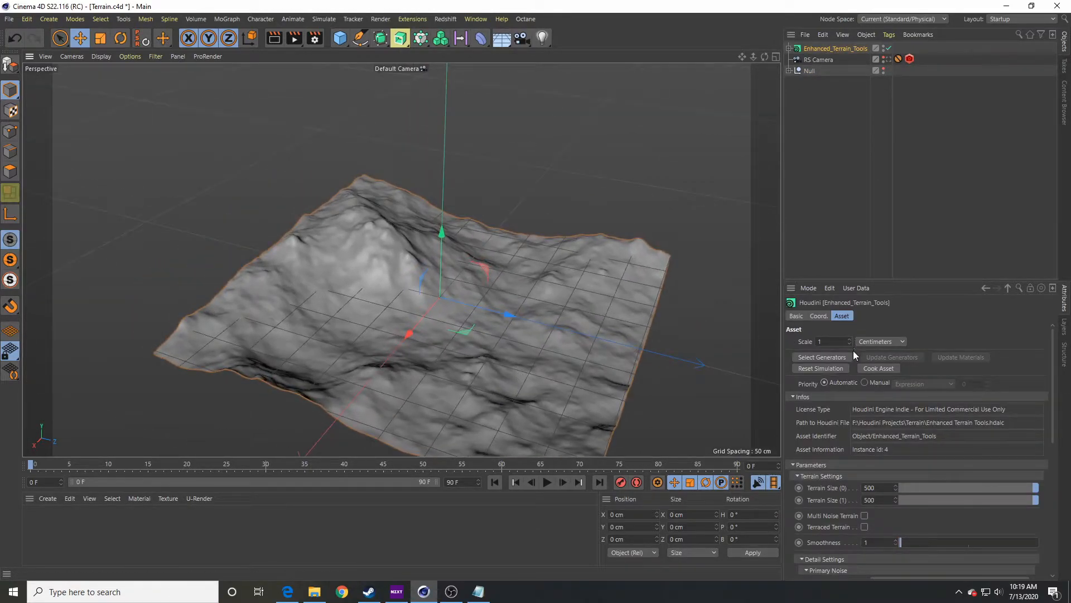
Set the terrain asset's scale unit to Meters.
{"action": "left_click", "coordinate": [876, 343]}
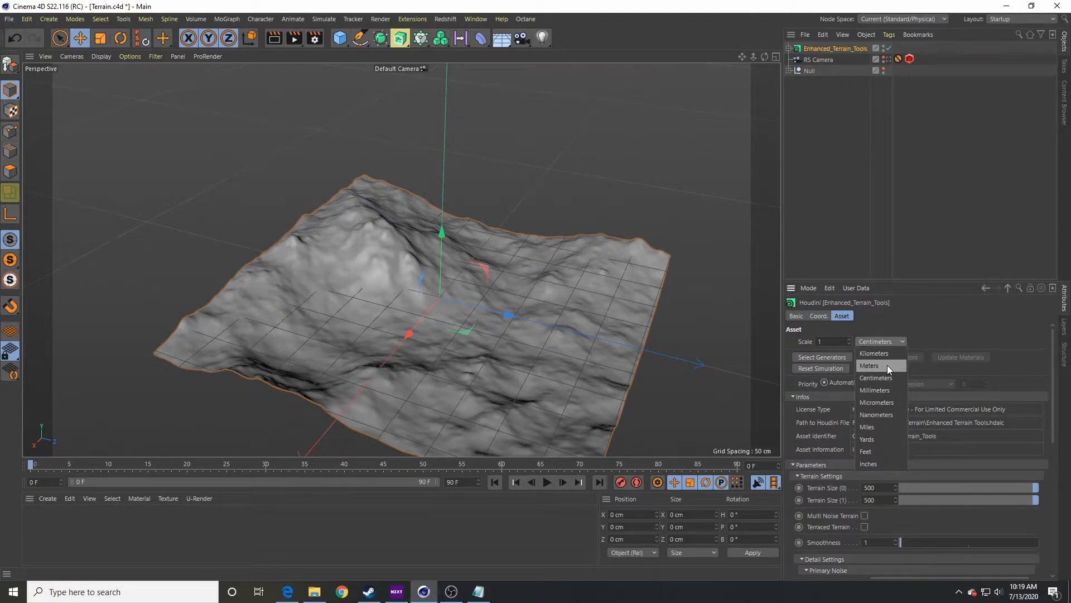
{"action": "left_click", "coordinate": [887, 365]}
{"action": "scroll", "coordinate": [578, 186], "scroll_direction": "down", "scroll_amount": 10}
{"action": "left_click_drag", "start_coordinate": [586, 217], "coordinate": [592, 279], "text": "alt"}
Return the terrain asset's scale unit to Centimeters.
{"action": "left_click", "coordinate": [876, 342]}
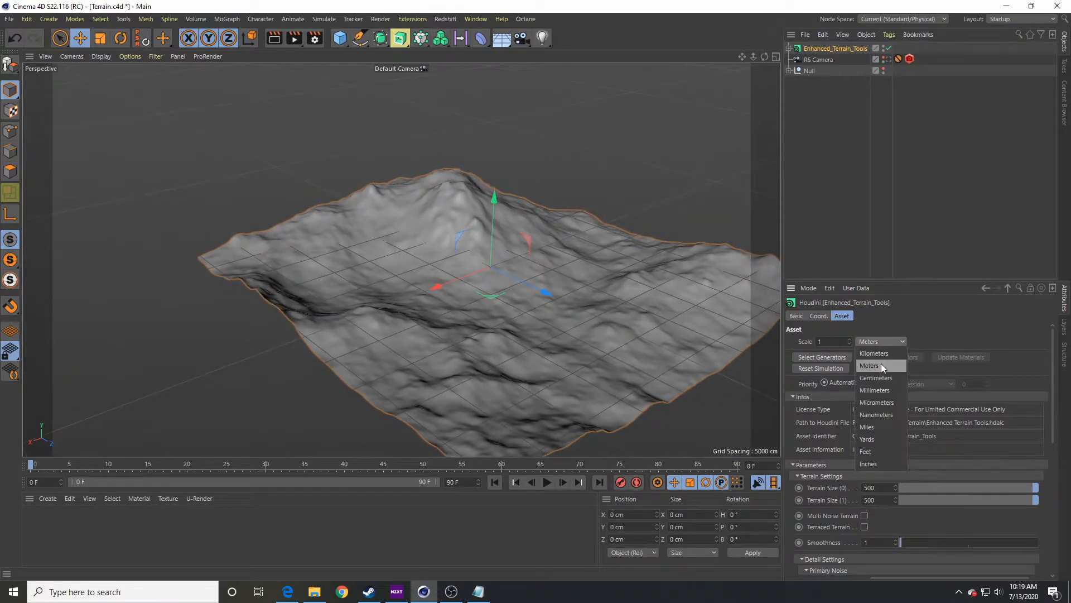
{"action": "left_click", "coordinate": [891, 373]}
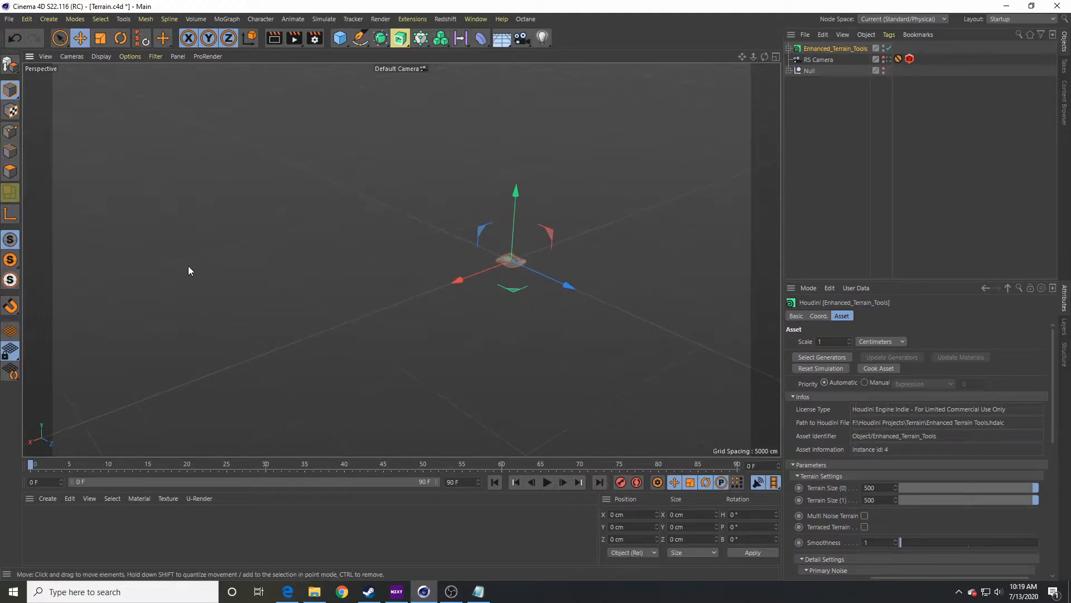
{"action": "right_click_drag", "start_coordinate": [494, 261], "coordinate": [821, 257], "text": "alt"}
{"action": "left_click_drag", "start_coordinate": [559, 252], "coordinate": [510, 327], "text": "alt"}
{"action": "middle_click_drag", "start_coordinate": [510, 323], "coordinate": [523, 249], "text": "alt"}
{"action": "scroll", "coordinate": [470, 313], "scroll_direction": "up", "scroll_amount": 4}
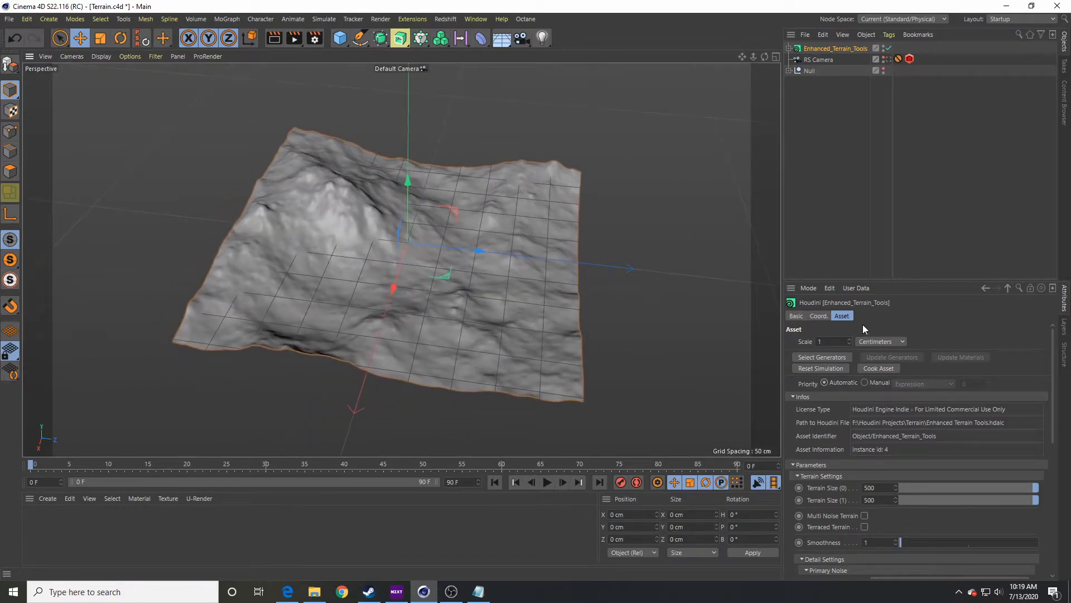
Set Terrain Size (0) of the Enhanced_Terrain_Tools asset to 750.
{"action": "scroll", "coordinate": [846, 423], "scroll_direction": "down", "scroll_amount": 2}
{"action": "left_click", "coordinate": [882, 419]}
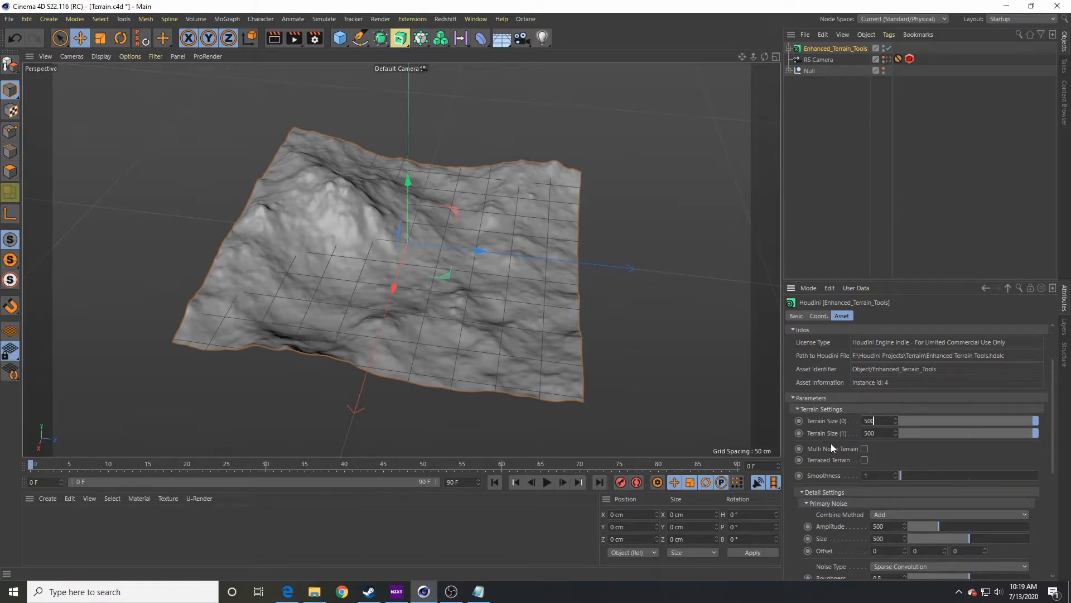
{"action": "left_click_drag", "start_coordinate": [370, 297], "coordinate": [400, 273], "text": "alt"}
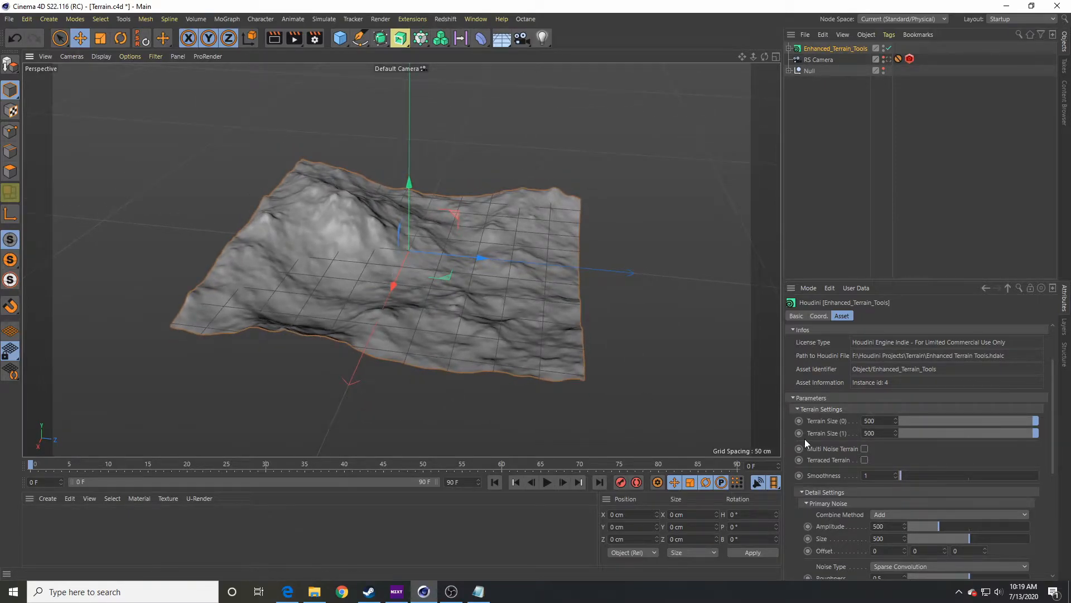
{"action": "left_click_drag", "start_coordinate": [886, 421], "coordinate": [751, 401]}
{"action": "type", "text": "750"}
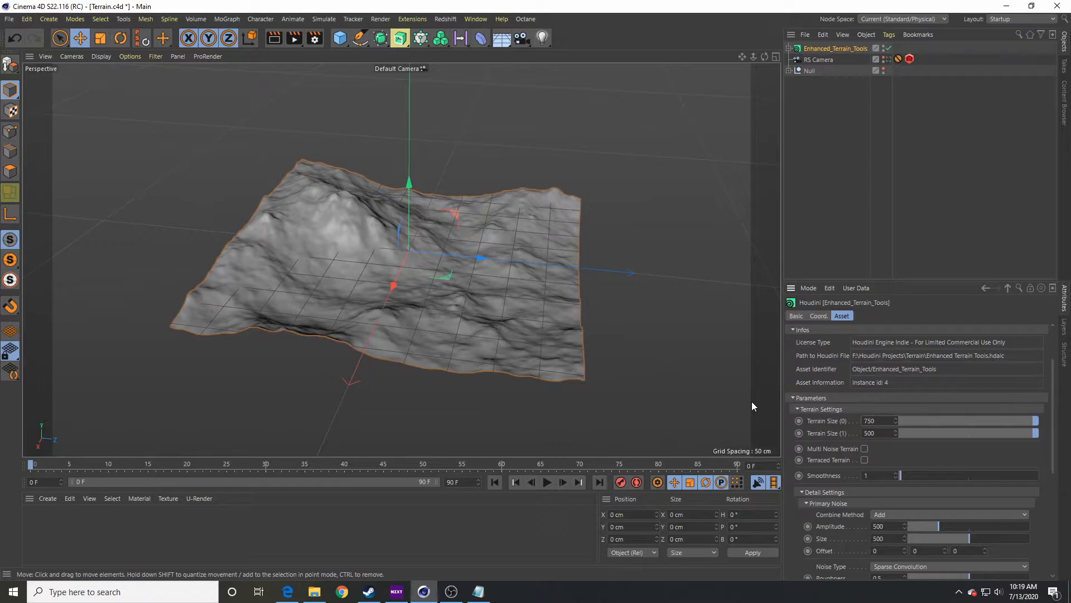
{"action": "key", "text": "Return"}
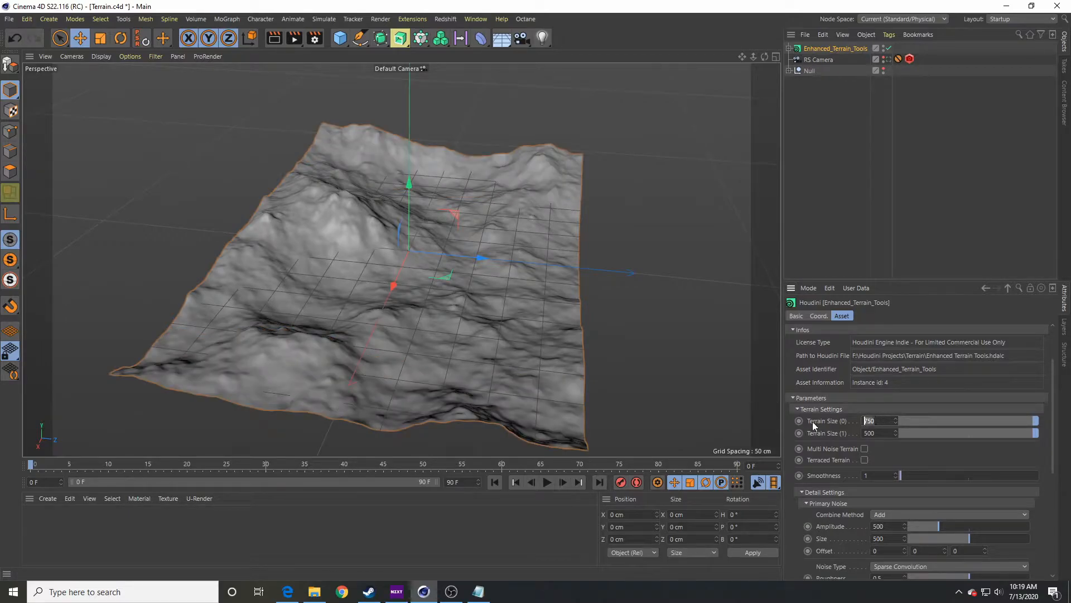
Stretch the terrain further along its first dimension by setting Terrain Size (0) to 3000.
{"action": "key", "text": "Delete"}
{"action": "key", "text": "Delete"}
{"action": "key", "text": "Delete"}
{"action": "type", "text": "3000"}
{"action": "key", "text": "Return"}
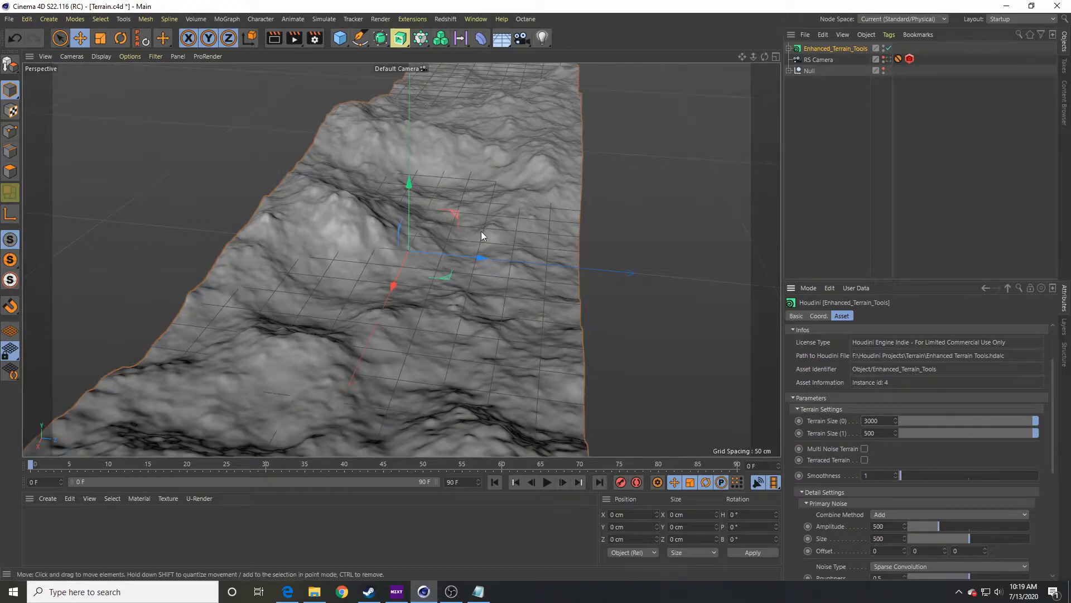
{"action": "scroll", "coordinate": [470, 236], "scroll_direction": "down", "scroll_amount": 3}
Restore Terrain Size (0) to 500 so the terrain is square again.
{"action": "left_click", "coordinate": [888, 423]}
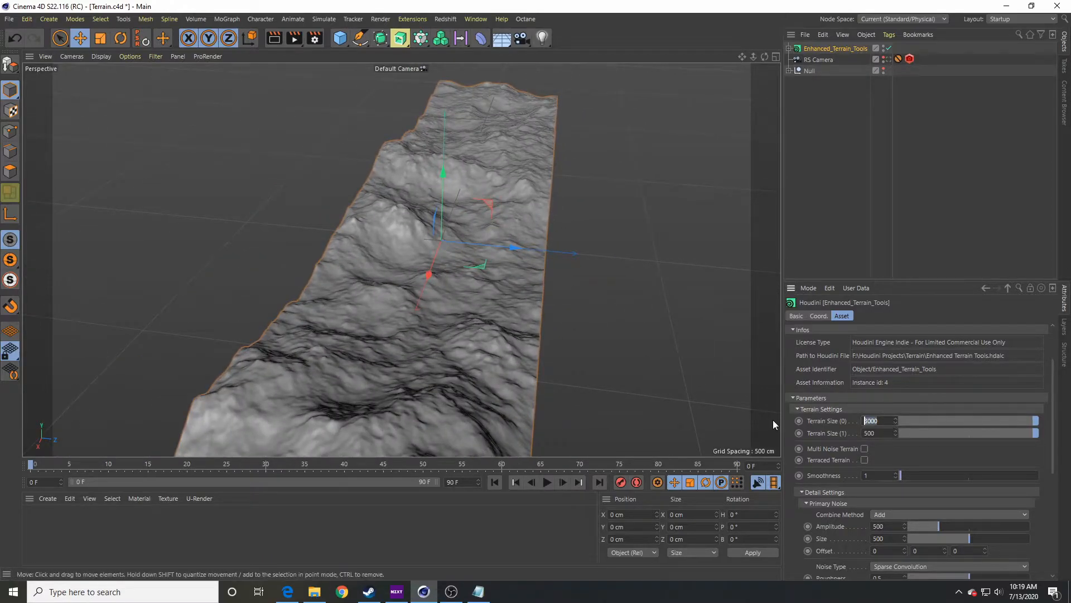
{"action": "type", "text": "500"}
{"action": "key", "text": "Return"}
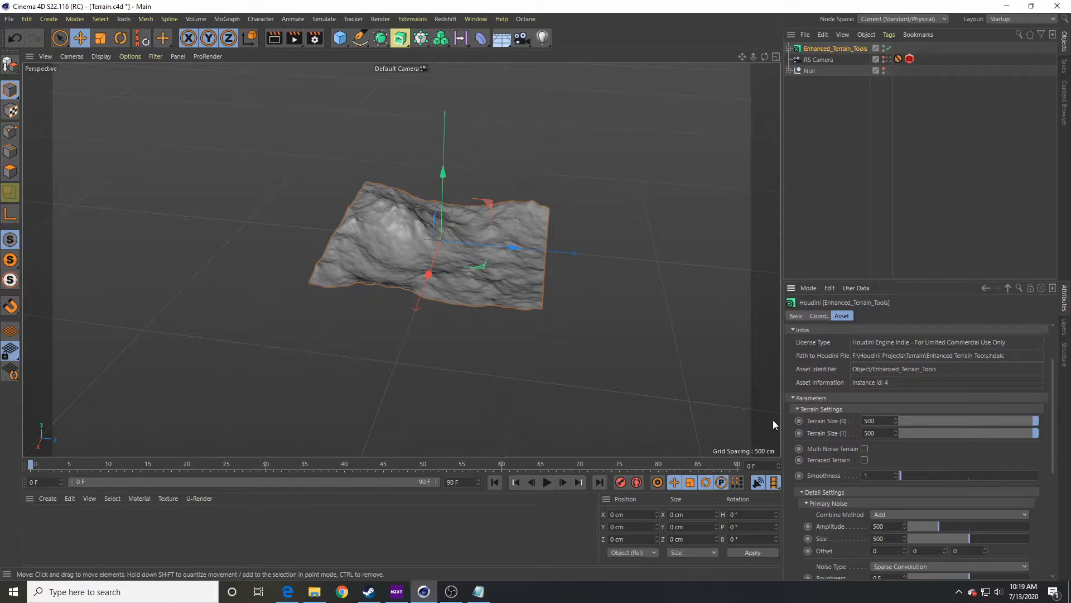
{"action": "scroll", "coordinate": [504, 266], "scroll_direction": "up", "scroll_amount": 5}
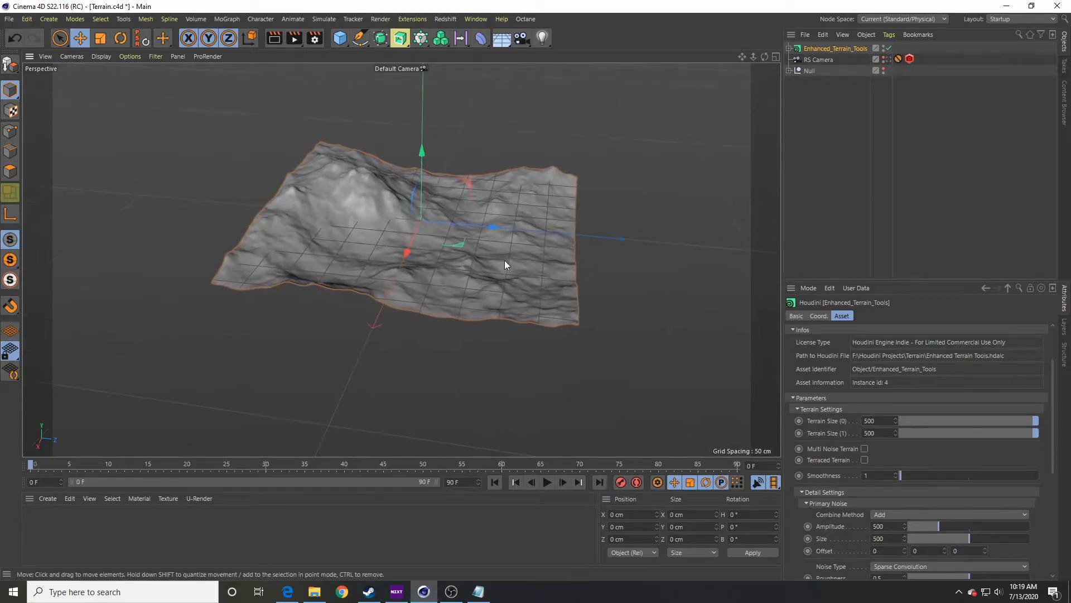
{"action": "mouse_move", "coordinate": [540, 318]}
{"action": "left_mouse_down", "text": "alt"}
{"action": "mouse_move", "coordinate": [495, 321]}
{"action": "mouse_move", "coordinate": [531, 314]}
{"action": "left_mouse_up", "text": "alt"}
{"action": "middle_click_drag", "start_coordinate": [531, 314], "coordinate": [521, 344], "text": "alt"}
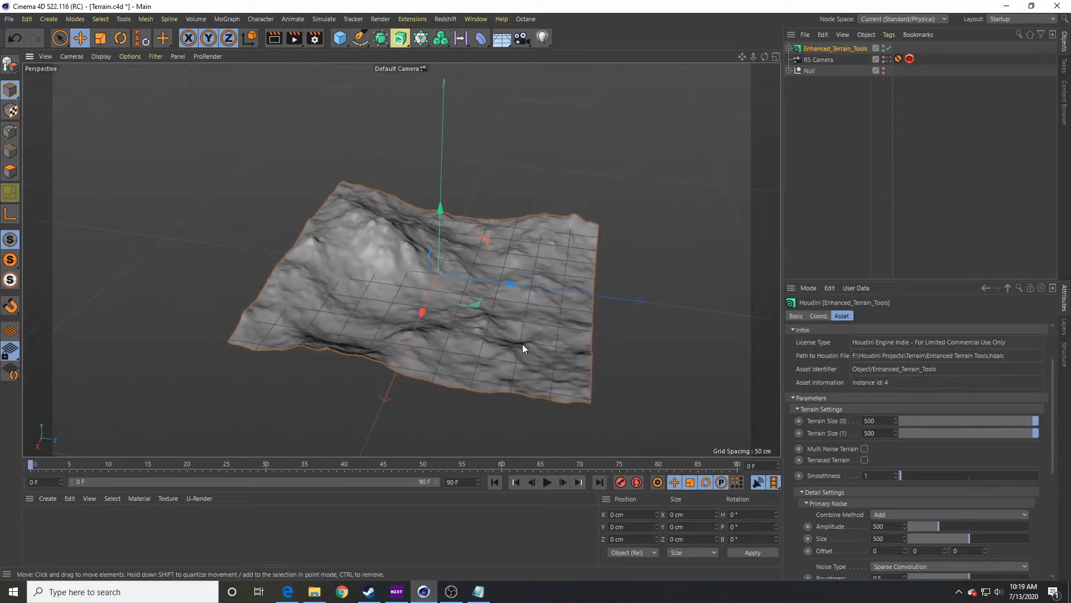
{"action": "right_click_drag", "start_coordinate": [522, 344], "coordinate": [565, 331], "text": "alt"}
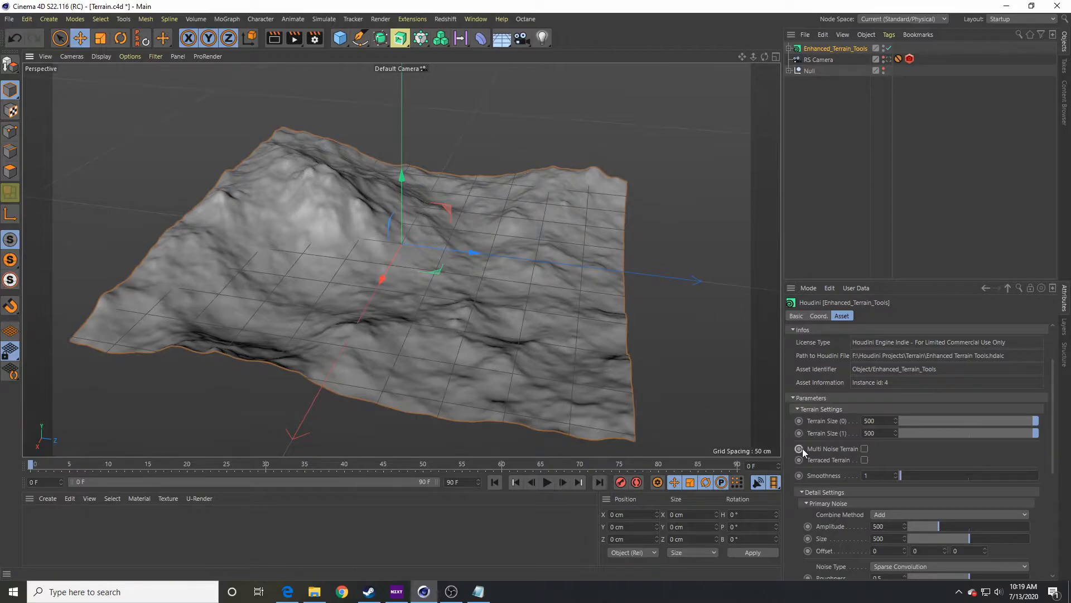
Shift the Primary Noise by setting its first Offset value to 500, and view the changed terrain.
{"action": "scroll", "coordinate": [843, 478], "scroll_direction": "down", "scroll_amount": 3}
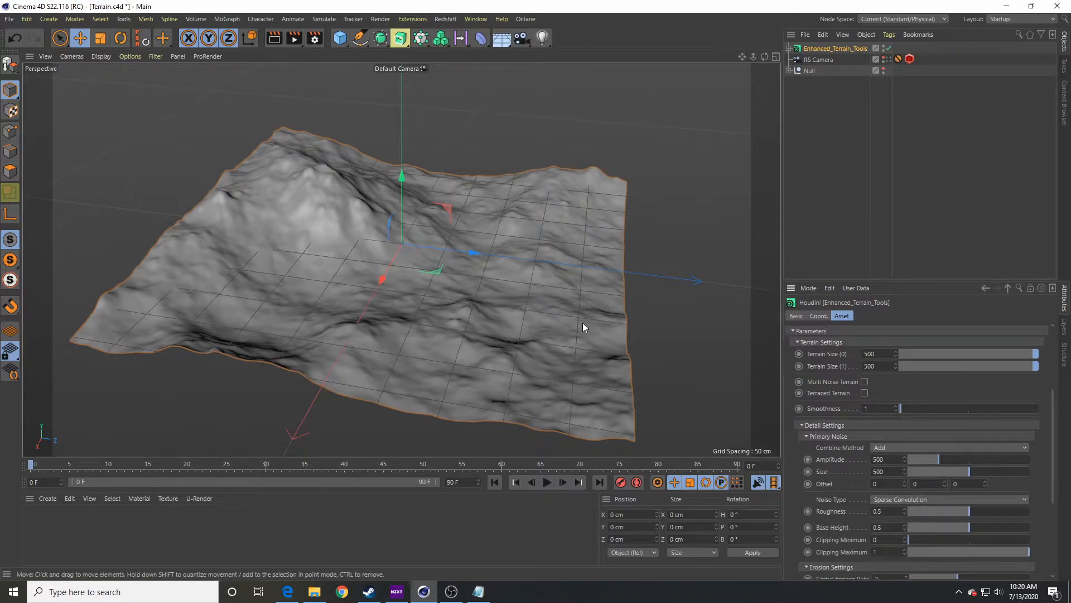
{"action": "left_click_drag", "start_coordinate": [488, 239], "coordinate": [497, 348], "text": "alt"}
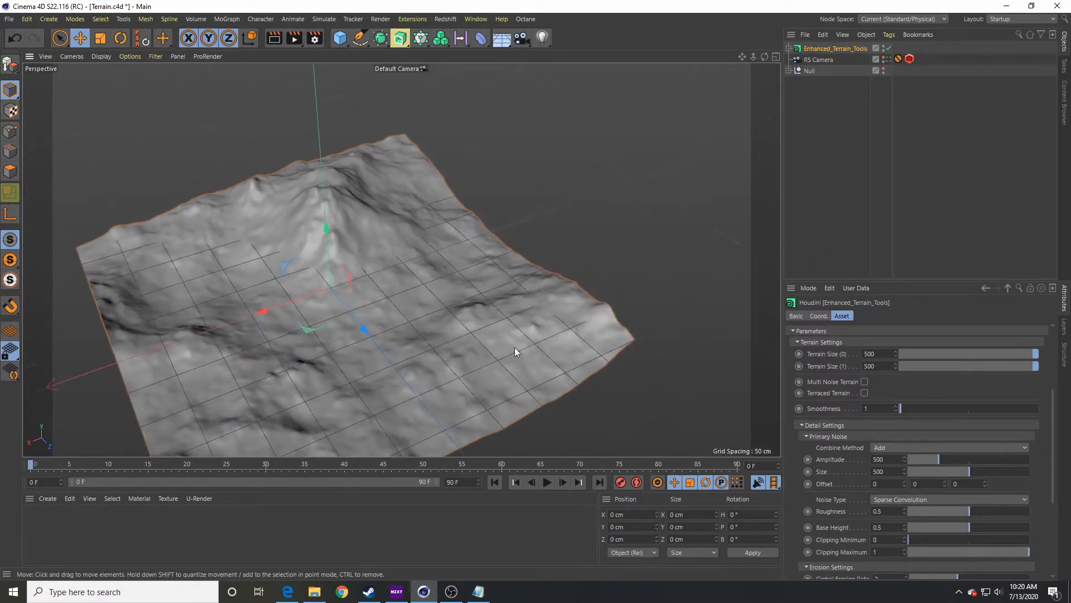
{"action": "left_click", "coordinate": [893, 483]}
{"action": "type", "text": "50"}
{"action": "key", "text": "BackSpace"}
{"action": "key", "text": "Return"}
{"action": "left_click_drag", "start_coordinate": [155, 350], "coordinate": [561, 313], "text": "alt"}
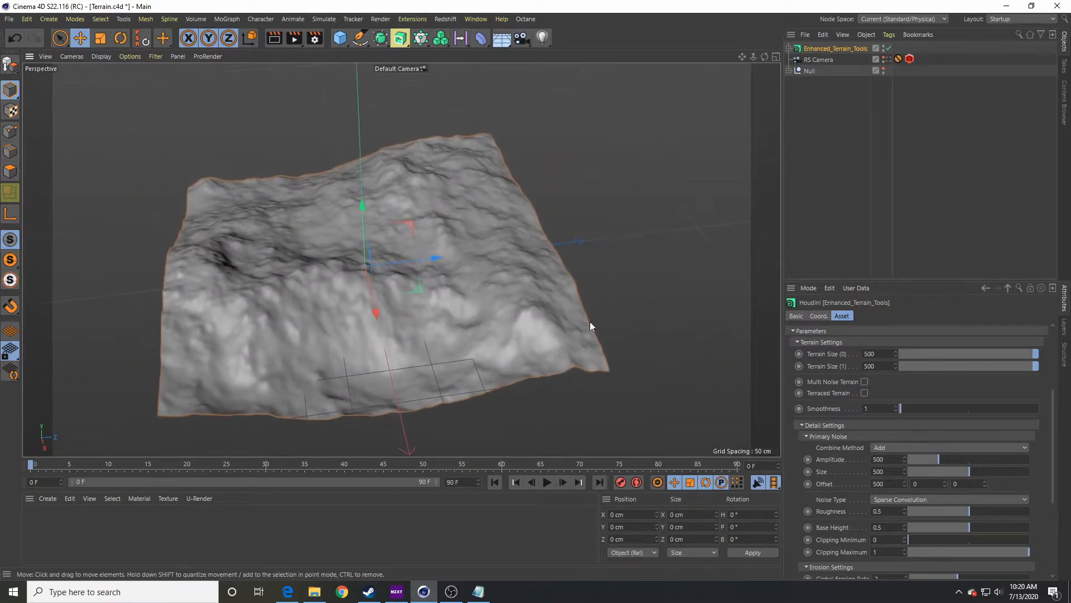
Reset the first Offset value of the Primary Noise to 0.
{"action": "left_click_drag", "start_coordinate": [885, 483], "coordinate": [849, 484]}
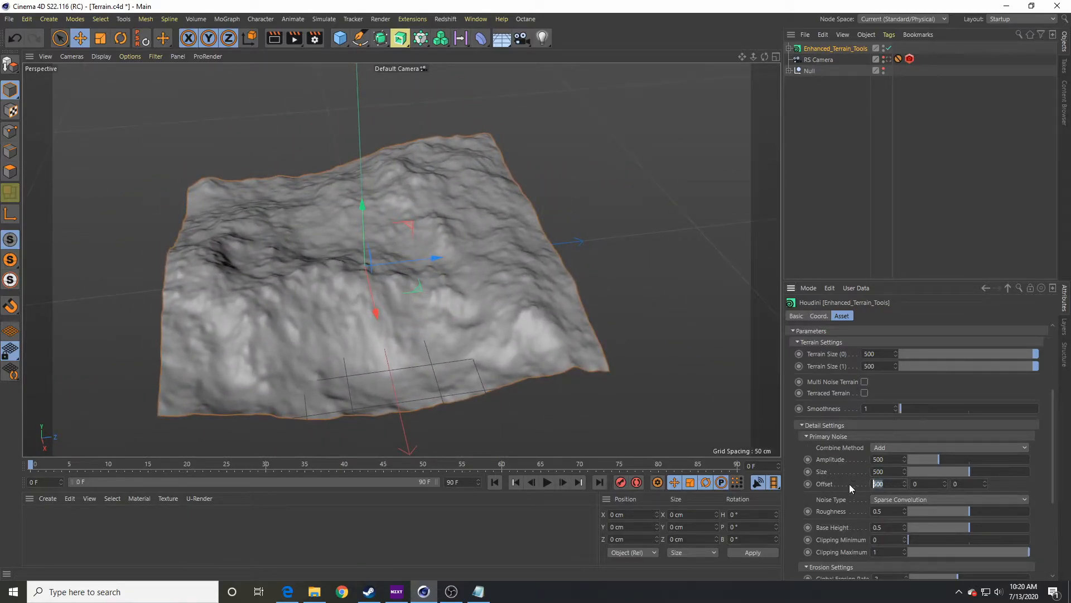
{"action": "type", "text": "0"}
{"action": "key", "text": "Return"}
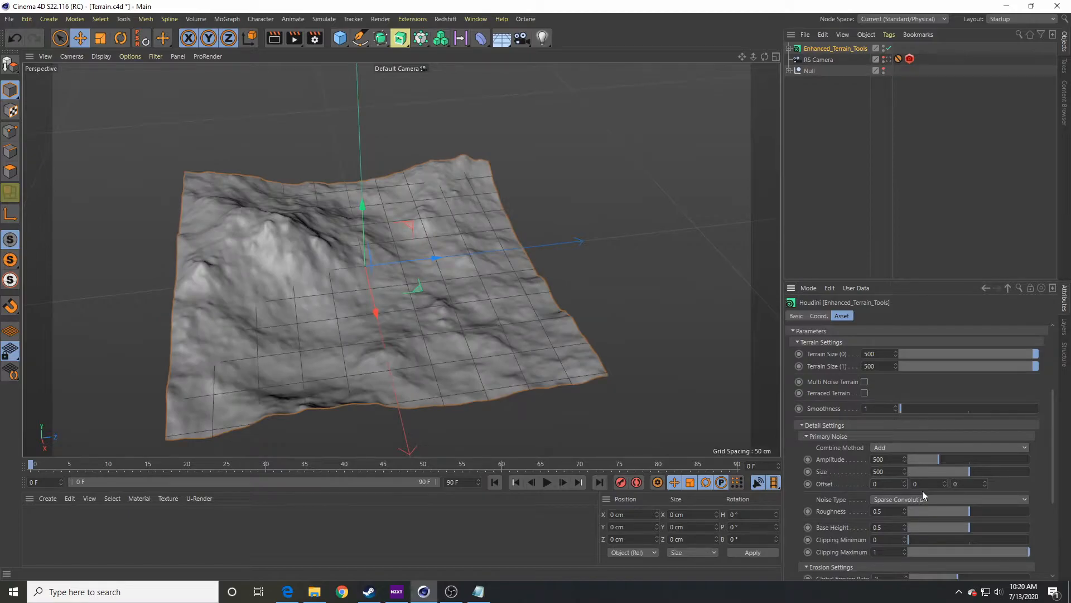
Examine the terrain and review the asset's terrain, Primary Noise and erosion settings.
{"action": "left_click_drag", "start_coordinate": [486, 414], "coordinate": [571, 383], "text": "alt"}
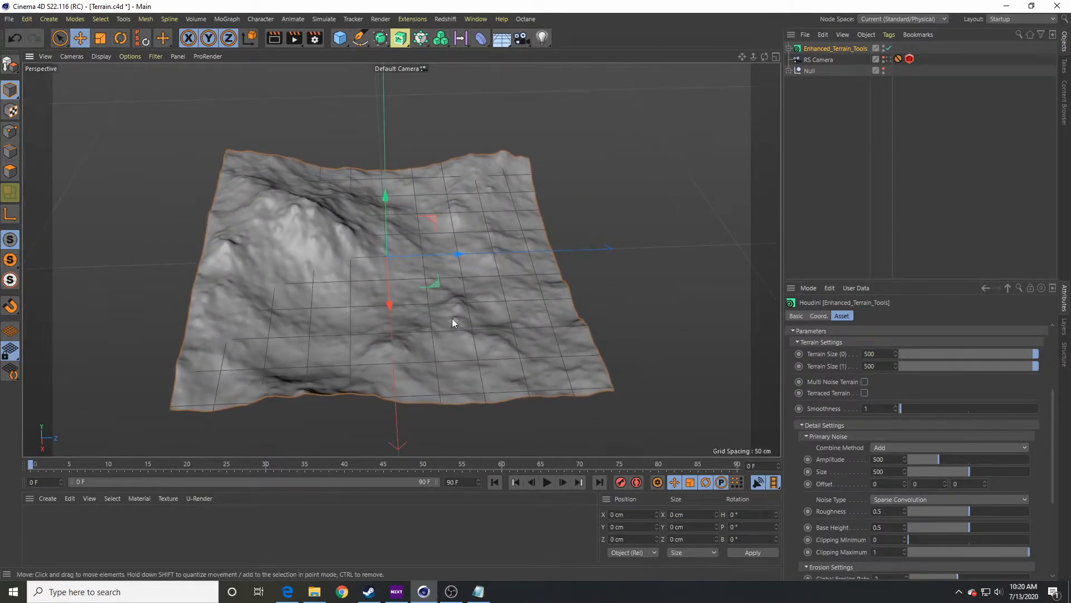
{"action": "middle_click_drag", "start_coordinate": [452, 318], "coordinate": [535, 333], "text": "alt"}
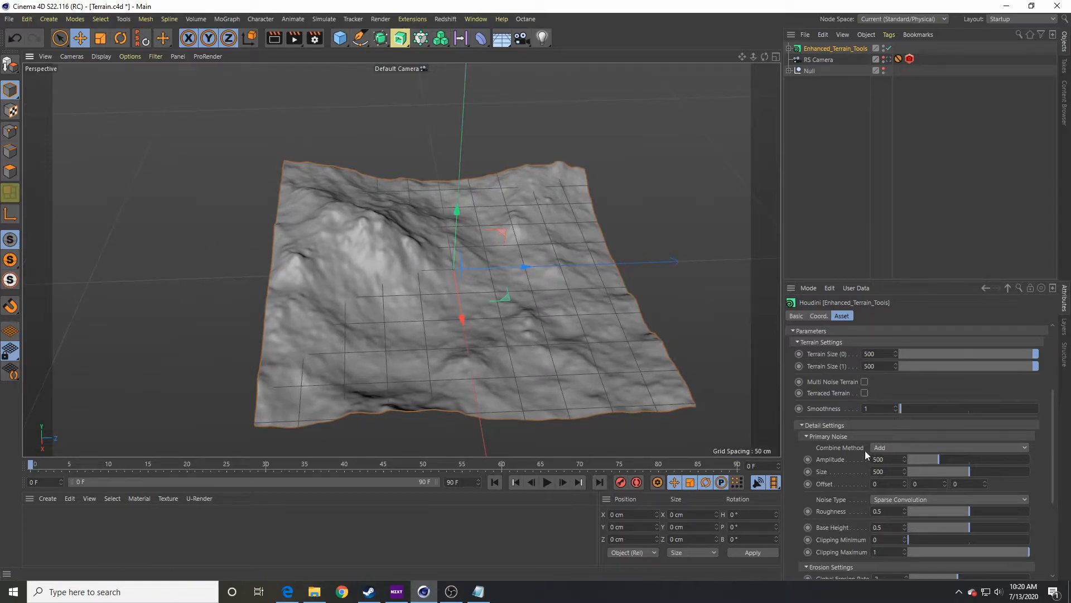
{"action": "scroll", "coordinate": [821, 437], "scroll_direction": "down", "scroll_amount": 3}
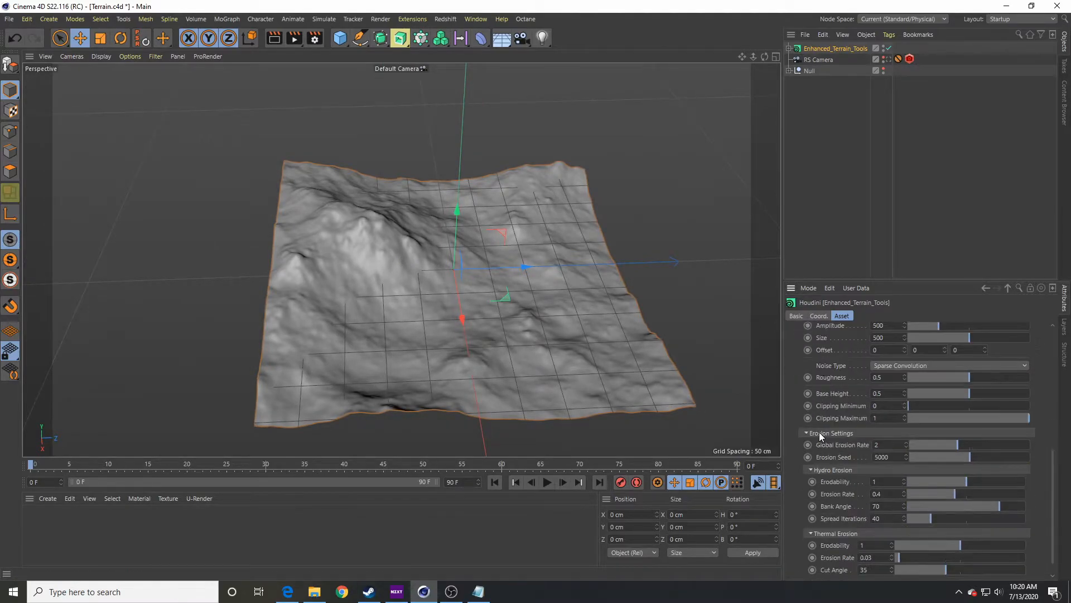
{"action": "scroll", "coordinate": [820, 436], "scroll_direction": "down", "scroll_amount": 1}
{"action": "scroll", "coordinate": [819, 431], "scroll_direction": "up", "scroll_amount": 5}
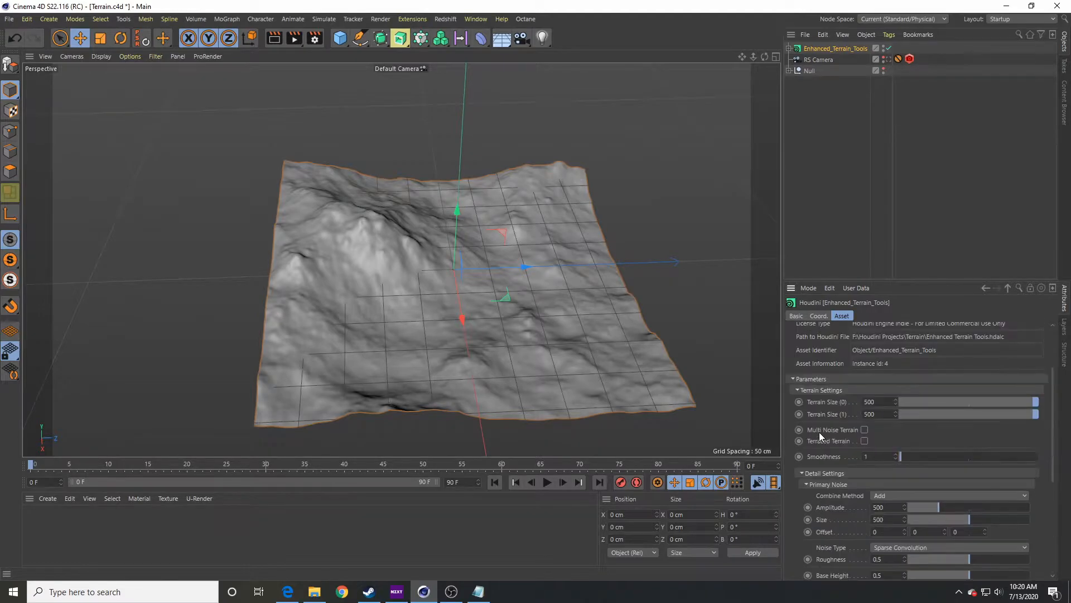
{"action": "scroll", "coordinate": [823, 437], "scroll_direction": "down", "scroll_amount": 4}
{"action": "scroll", "coordinate": [823, 437], "scroll_direction": "up", "scroll_amount": 2}
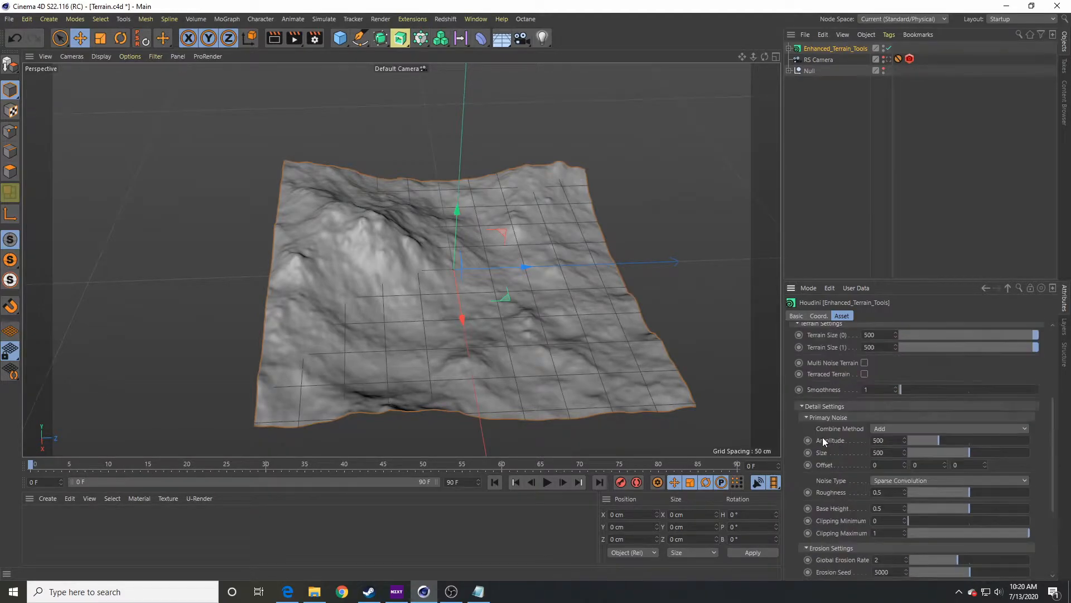
Try the Multi Noise Terrain option and turn it off again.
{"action": "scroll", "coordinate": [858, 430], "scroll_direction": "up", "scroll_amount": 3}
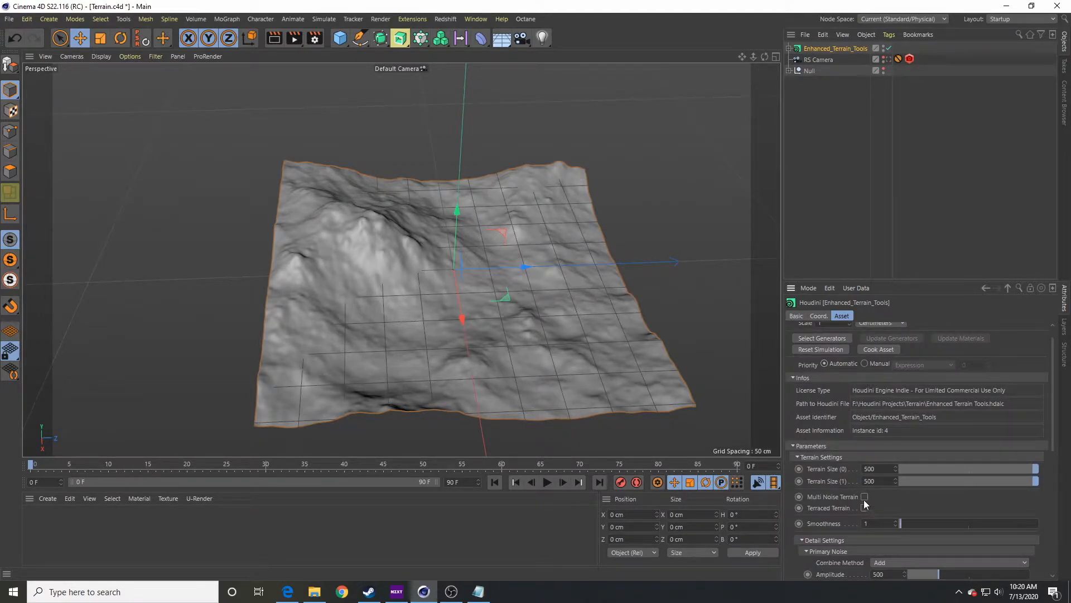
{"action": "scroll", "coordinate": [836, 518], "scroll_direction": "down", "scroll_amount": 3}
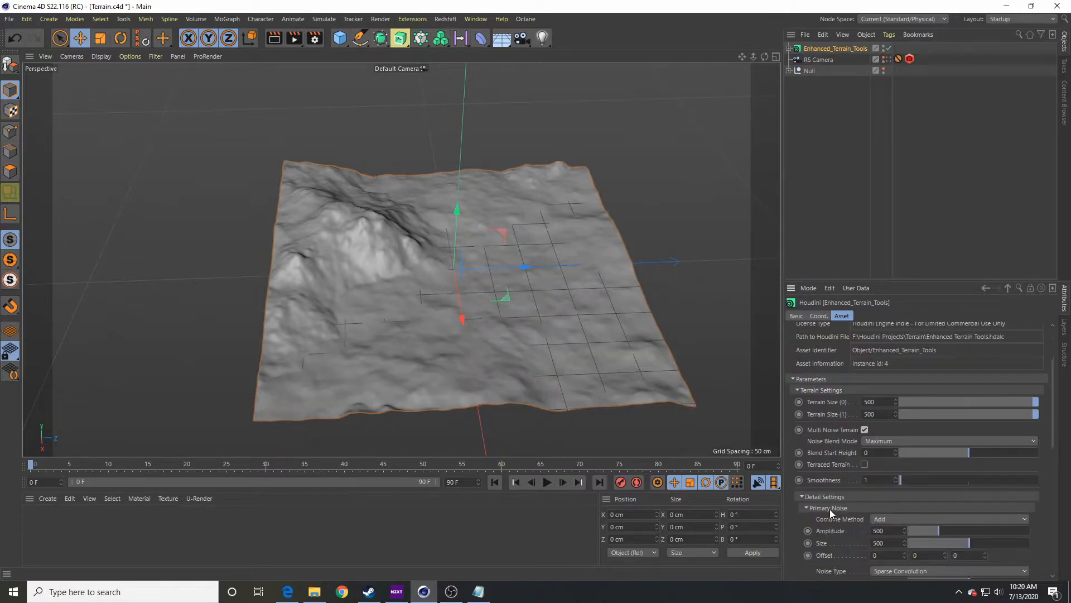
{"action": "left_click", "coordinate": [865, 363]}
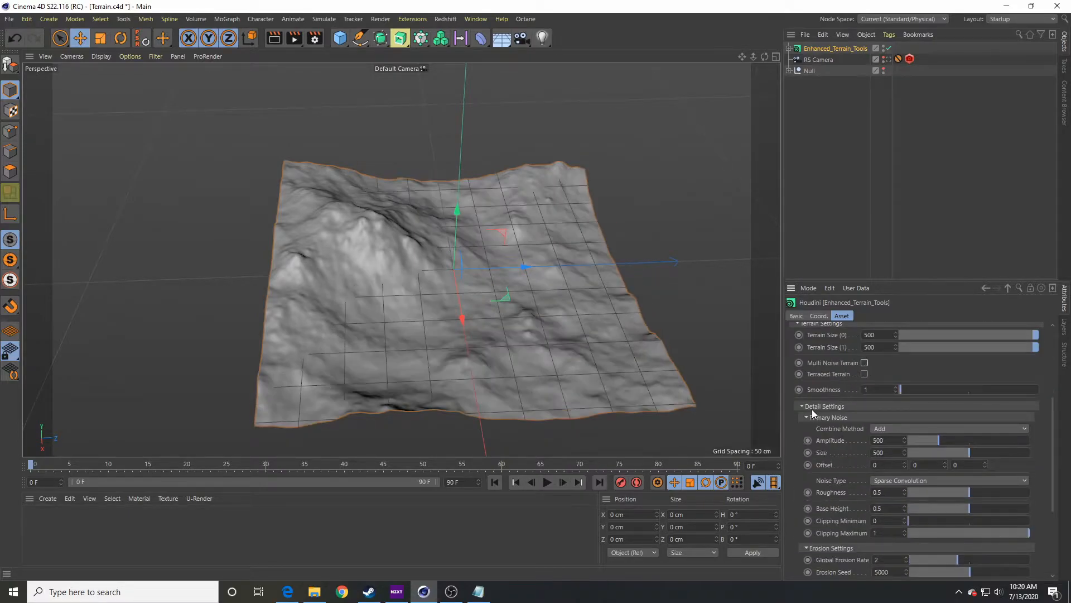
Try adjusting the Primary Noise Amplitude and set it back to 500.
{"action": "left_click_drag", "start_coordinate": [462, 333], "coordinate": [416, 310], "text": "alt"}
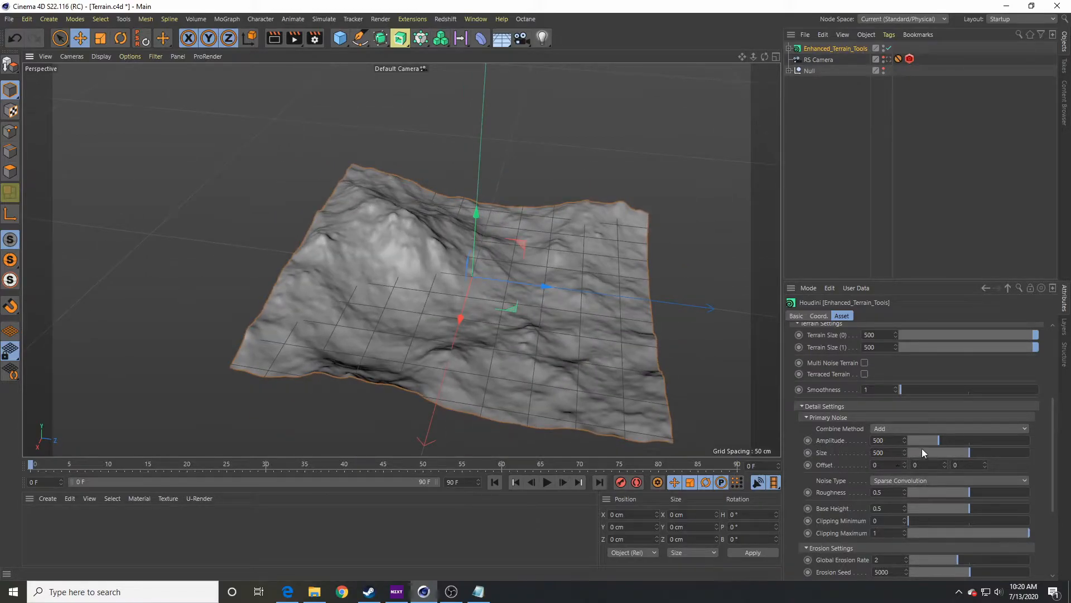
{"action": "mouse_move", "coordinate": [939, 439]}
{"action": "left_mouse_down"}
{"action": "mouse_move", "coordinate": [959, 440]}
{"action": "mouse_move", "coordinate": [940, 441]}
{"action": "left_mouse_up"}
{"action": "type", "text": "500"}
{"action": "key", "text": "Return"}
Try Primary Noise Size values of about 276, 970, 468 and 139 and view the resulting terrain.
{"action": "left_click", "coordinate": [941, 451]}
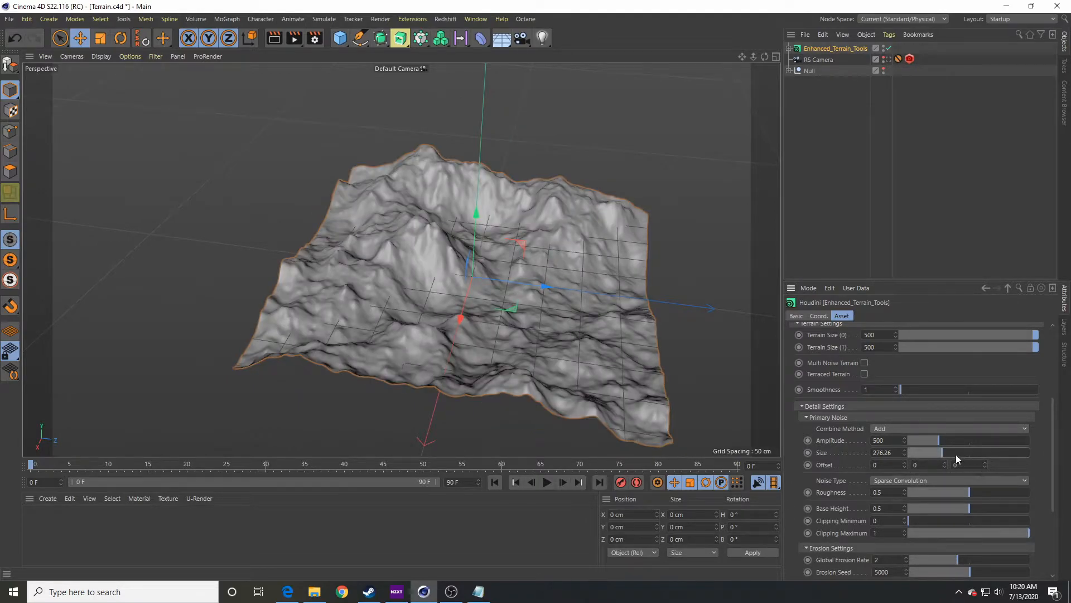
{"action": "left_click_drag", "start_coordinate": [990, 450], "coordinate": [1027, 453]}
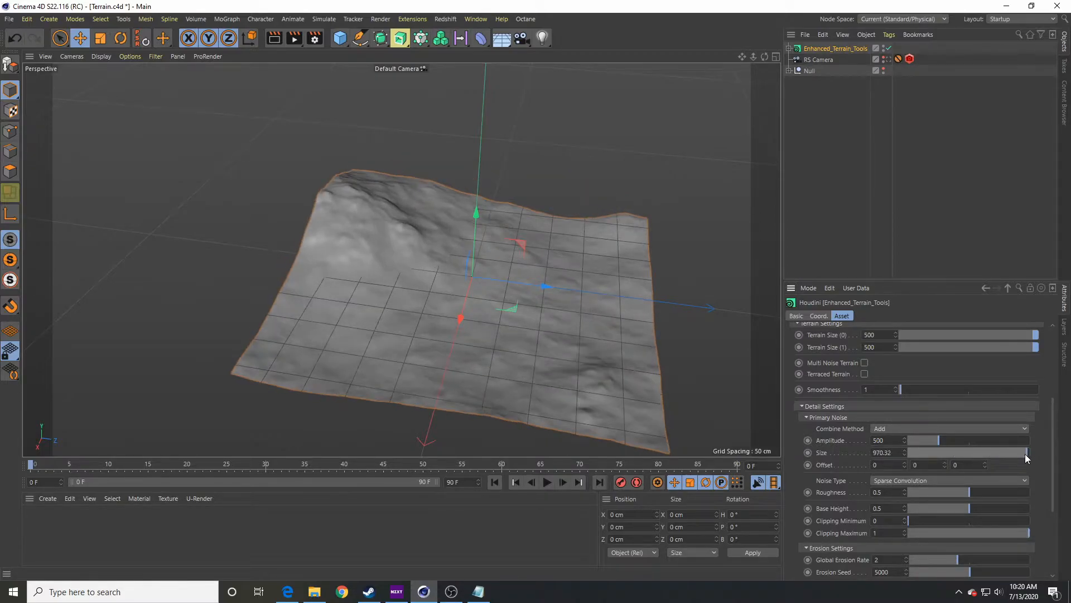
{"action": "left_click", "coordinate": [966, 454]}
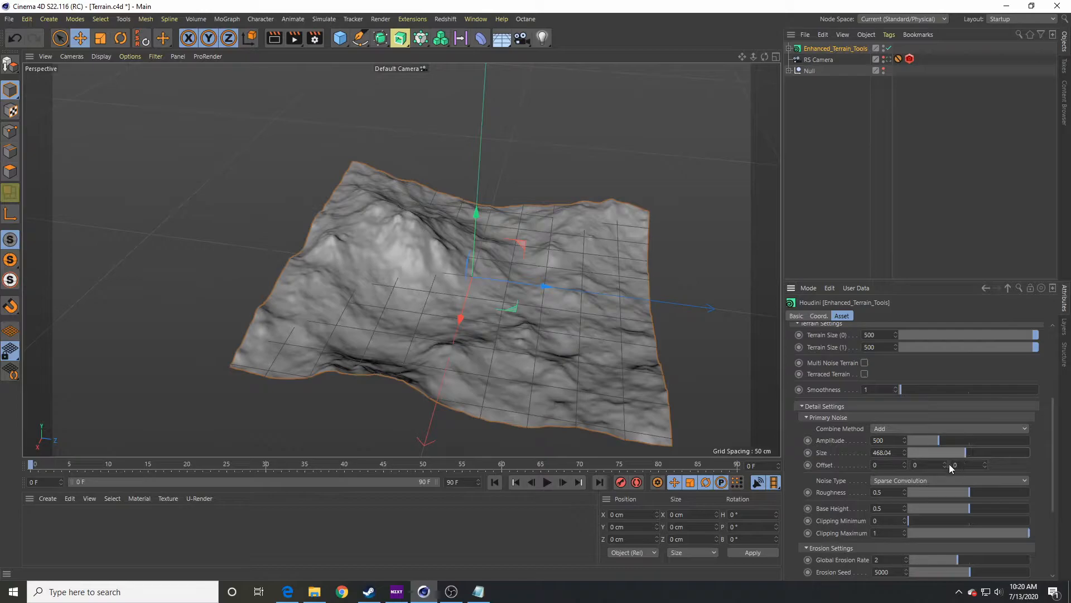
{"action": "left_click", "coordinate": [898, 453]}
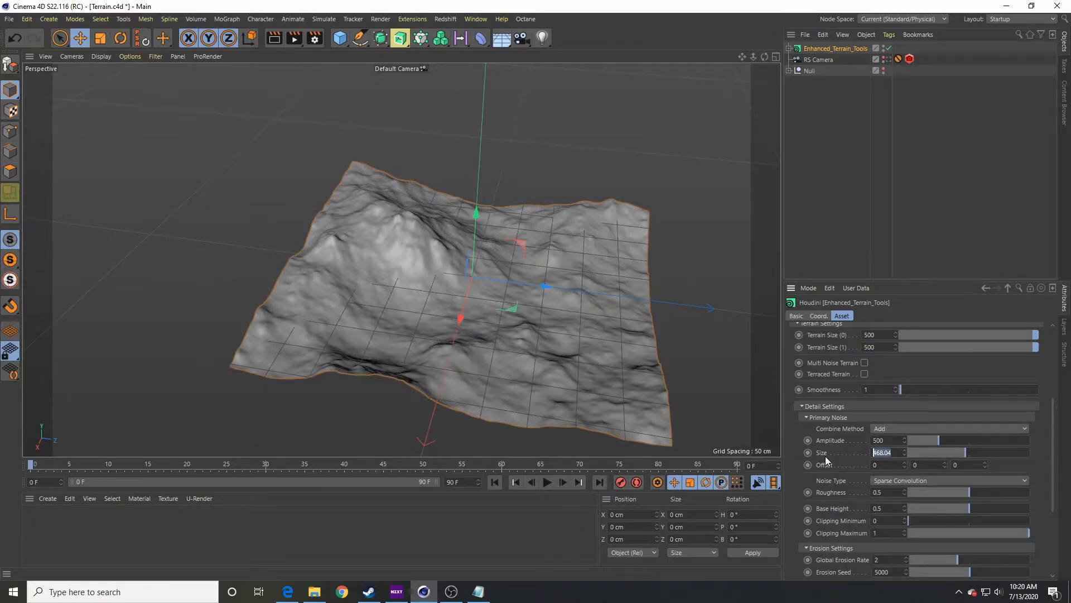
{"action": "left_click", "coordinate": [925, 452]}
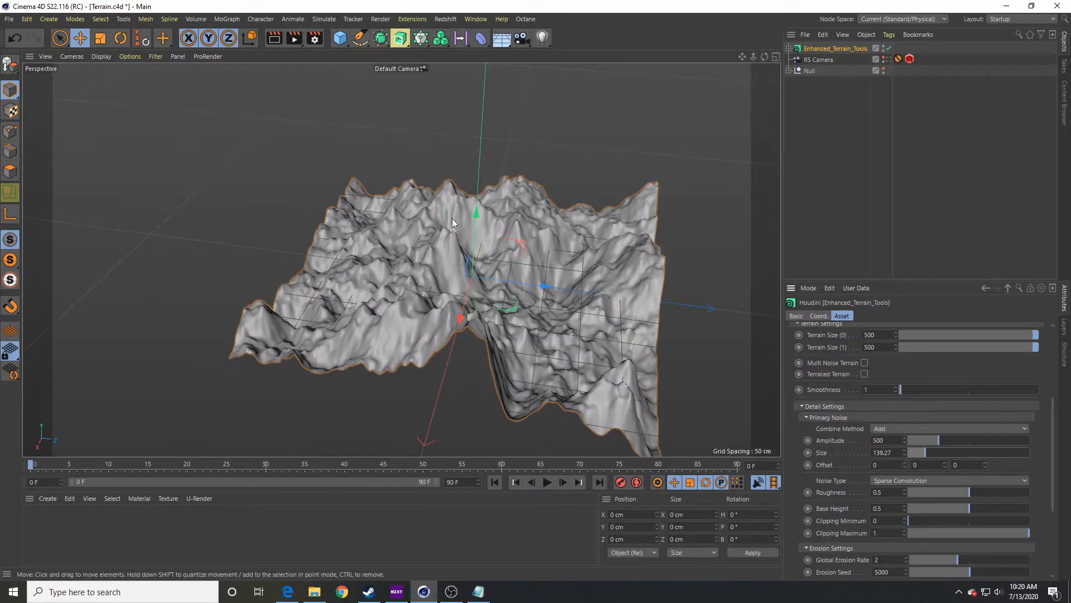
{"action": "left_click_drag", "start_coordinate": [471, 316], "coordinate": [510, 310], "text": "alt"}
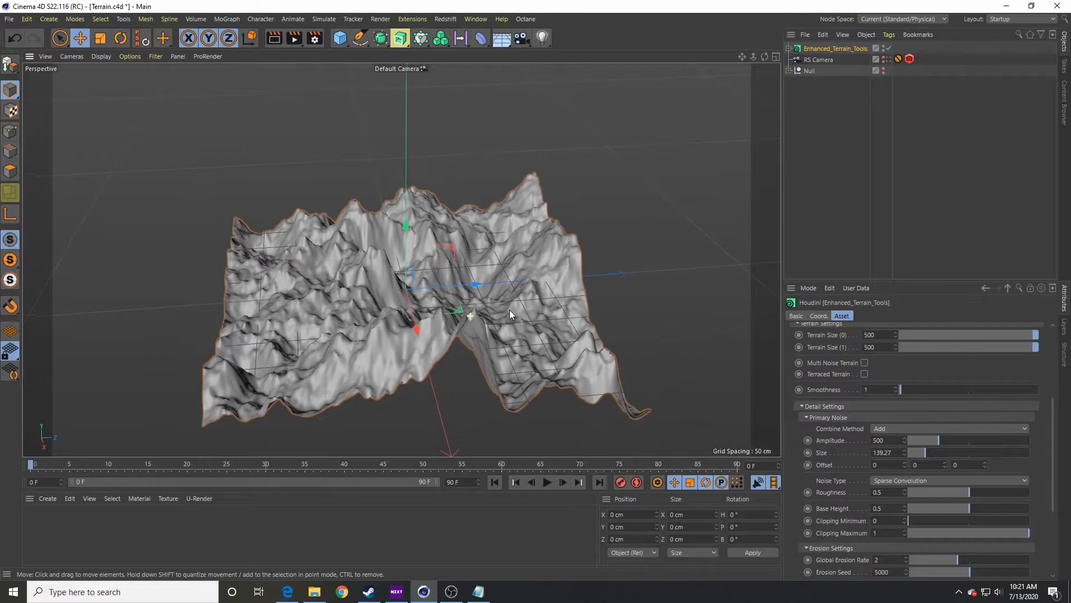
Restore the Primary Noise Size to 500.
{"action": "left_click", "coordinate": [891, 454]}
{"action": "type", "text": "500"}
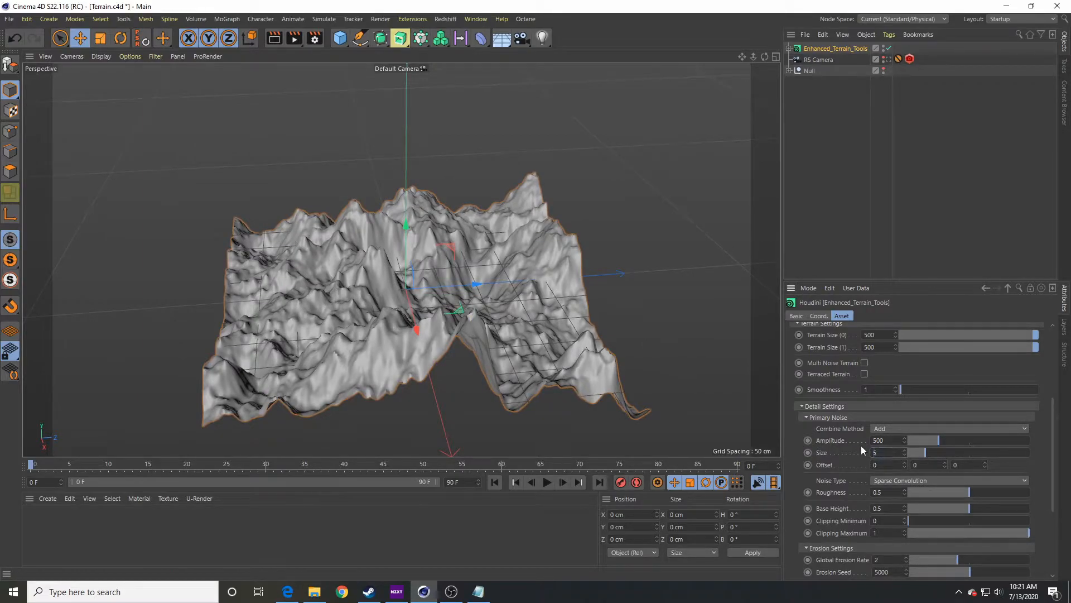
{"action": "key", "text": "Return"}
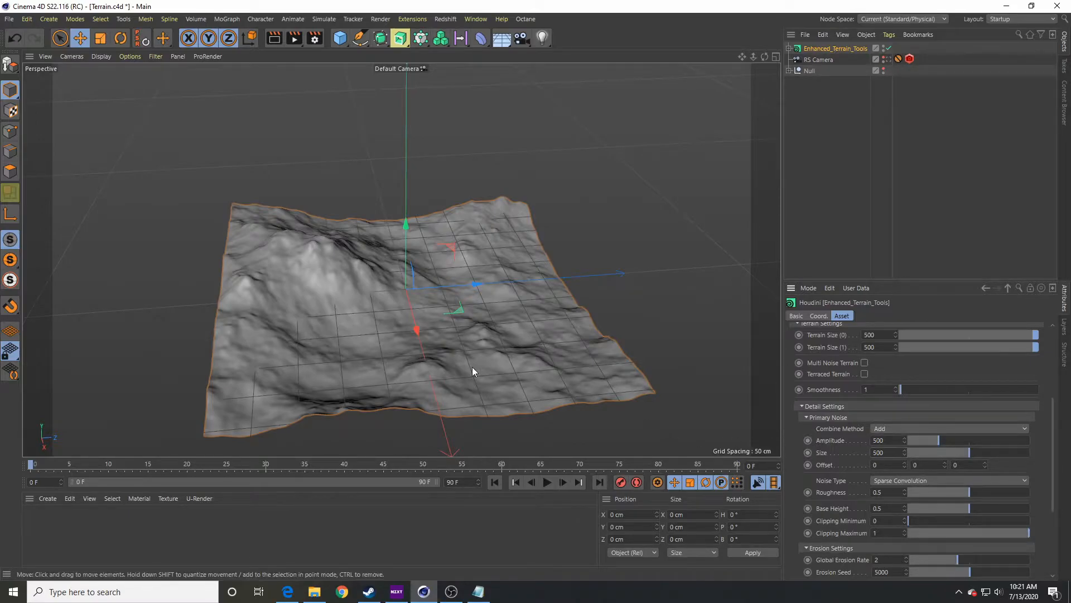
Change the Primary Noise type to Flow and inspect the terrain from several angles.
{"action": "left_click_drag", "start_coordinate": [480, 367], "coordinate": [434, 354], "text": "alt"}
{"action": "right_click_drag", "start_coordinate": [440, 313], "coordinate": [520, 363], "text": "alt"}
{"action": "middle_click_drag", "start_coordinate": [520, 363], "coordinate": [476, 313], "text": "alt"}
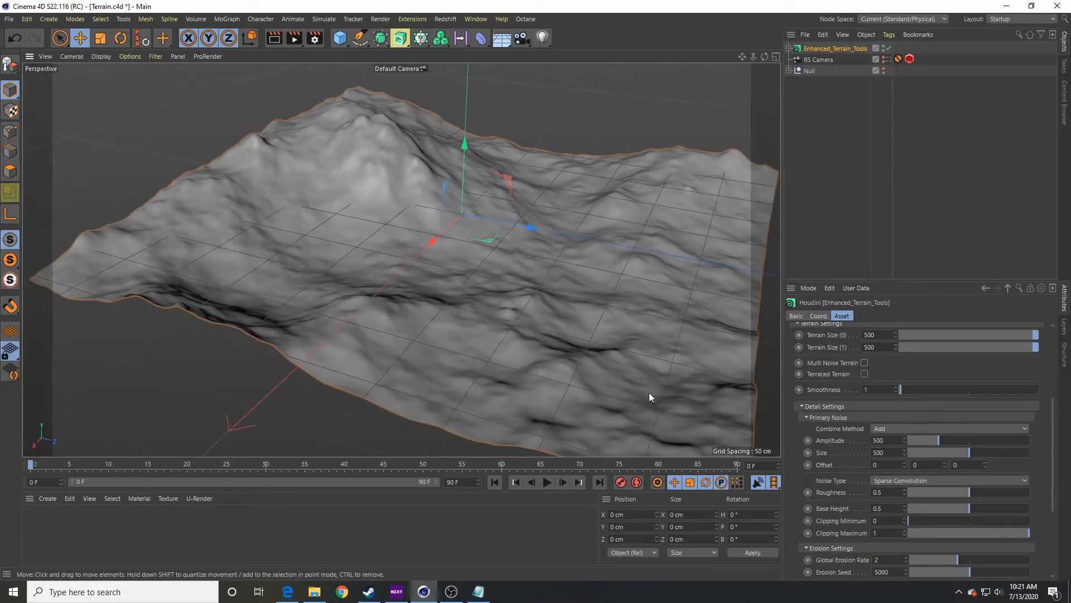
{"action": "scroll", "coordinate": [828, 474], "scroll_direction": "down", "scroll_amount": 3}
{"action": "left_click", "coordinate": [893, 415]}
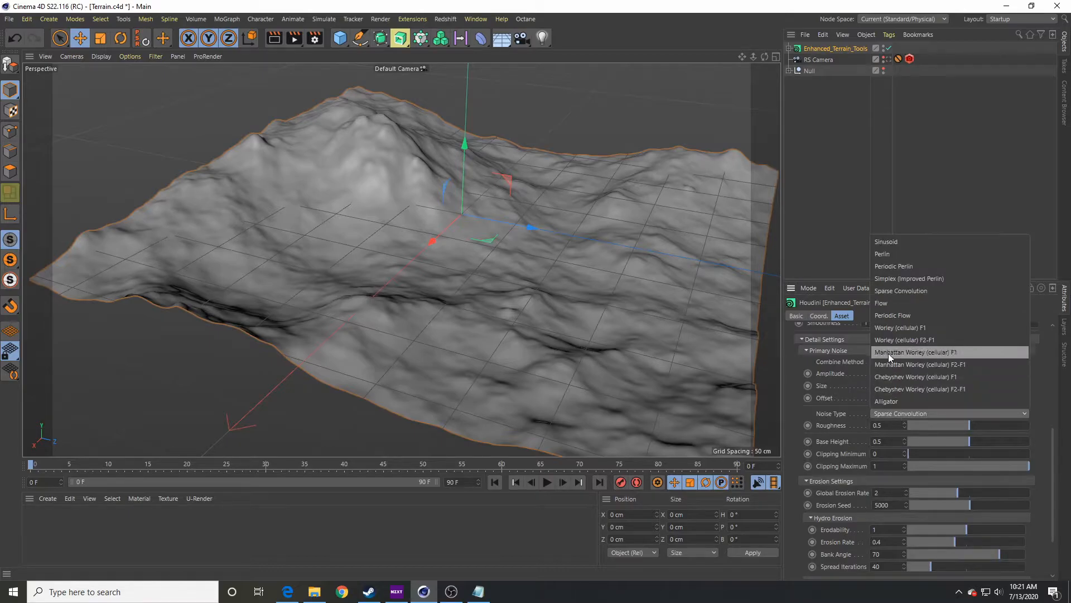
{"action": "left_click", "coordinate": [895, 304]}
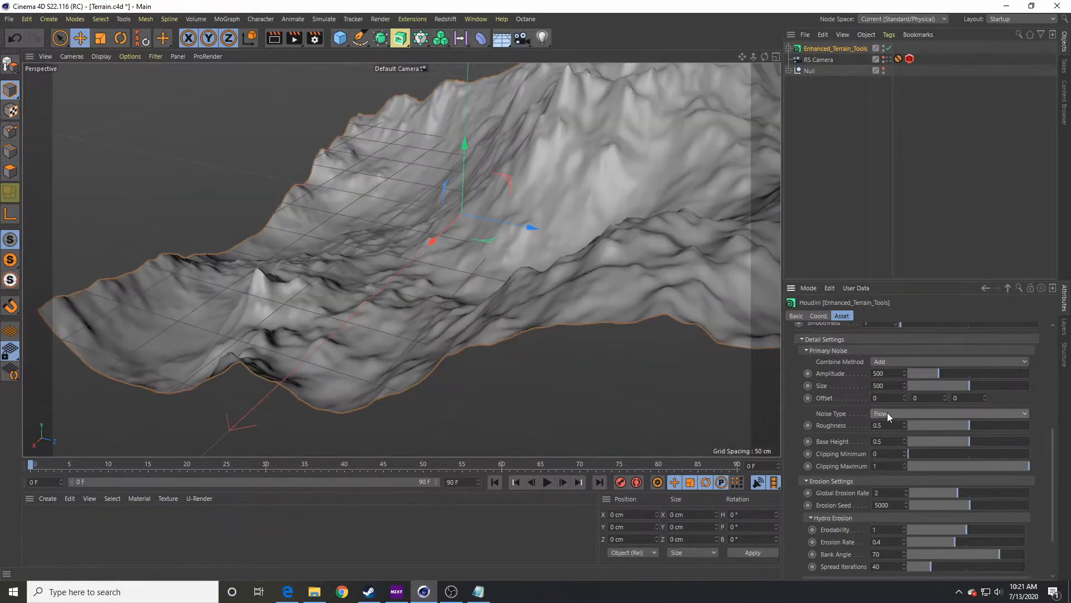
{"action": "middle_click_drag", "start_coordinate": [608, 279], "coordinate": [509, 286], "text": "alt"}
{"action": "right_click_drag", "start_coordinate": [510, 287], "coordinate": [486, 300], "text": "alt"}
{"action": "left_click_drag", "start_coordinate": [469, 300], "coordinate": [555, 319], "text": "alt"}
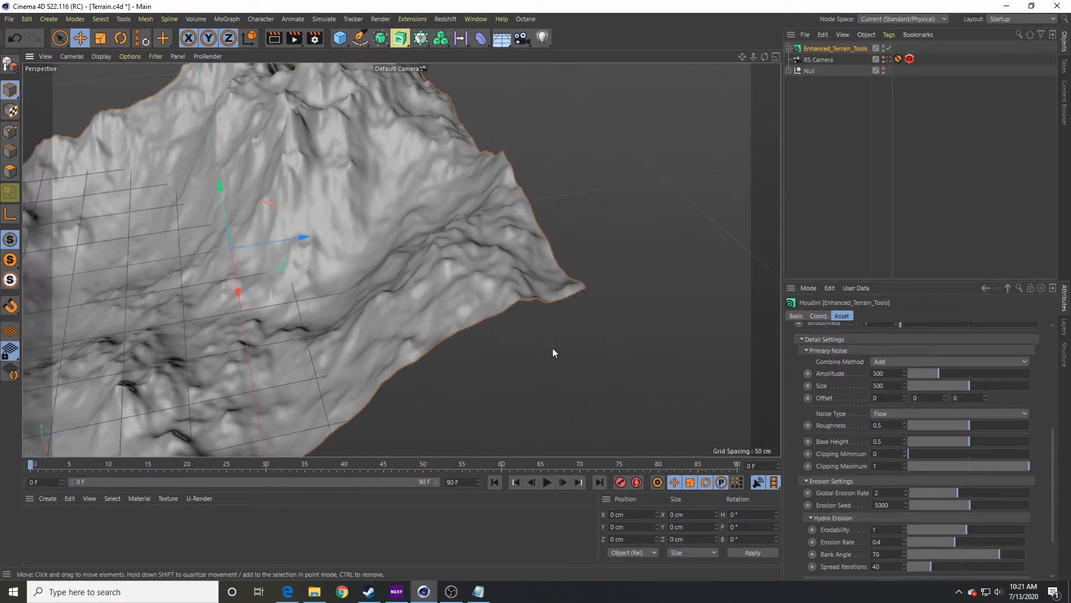
{"action": "right_click_drag", "start_coordinate": [577, 356], "coordinate": [319, 289], "text": "alt"}
{"action": "middle_click_drag", "start_coordinate": [320, 289], "coordinate": [388, 301], "text": "alt"}
Try the Chebyshev Worley (cellular) F1, Manhattan Worley (cellular) F1 and Worley (cellular) F2-F1 noise types on the Primary Noise.
{"action": "left_click", "coordinate": [898, 413]}
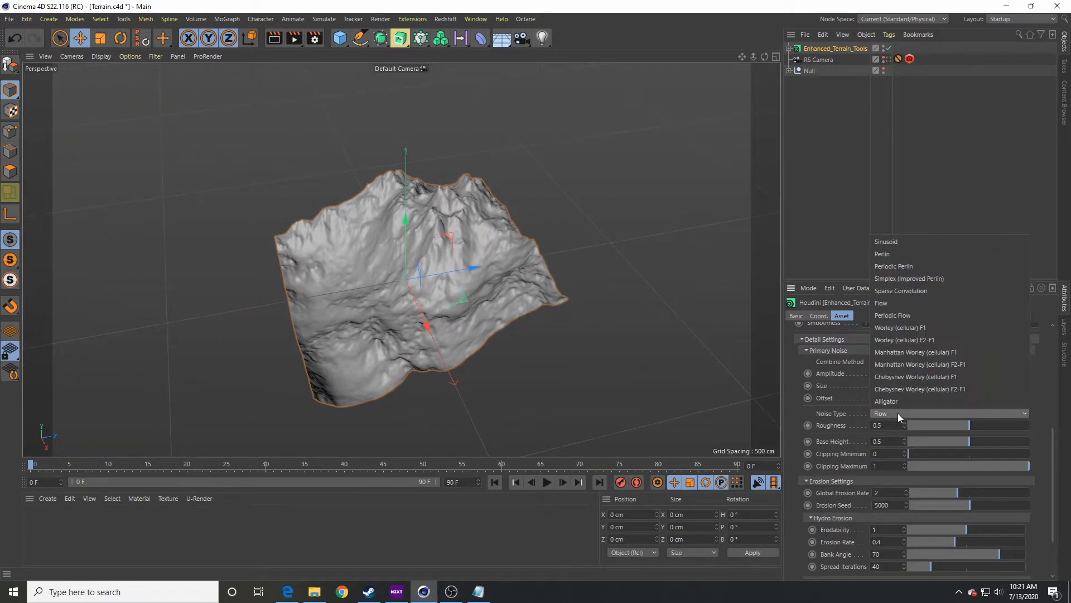
{"action": "left_click", "coordinate": [907, 384]}
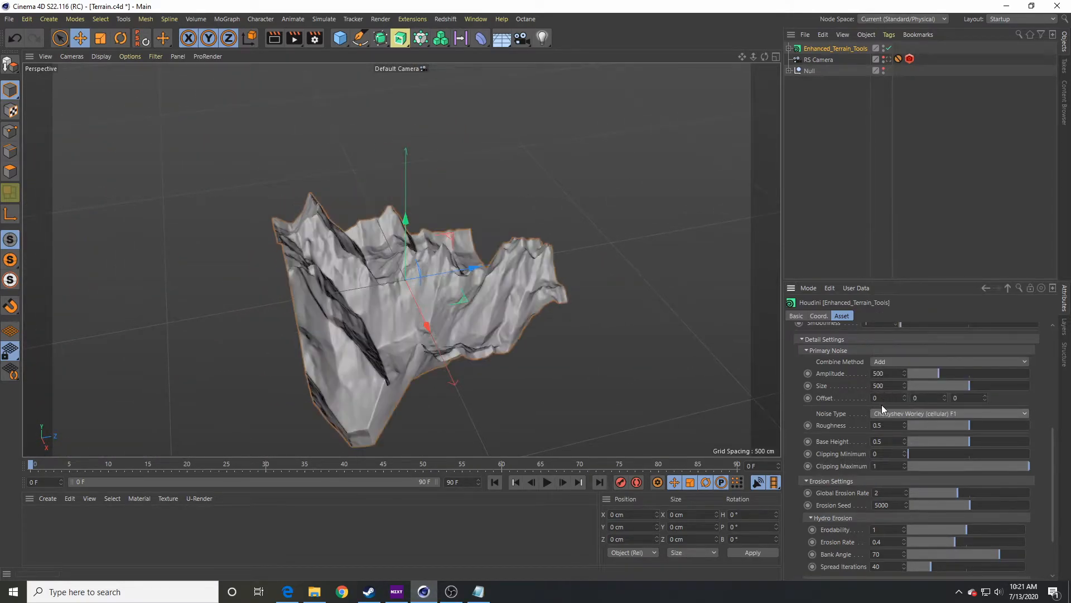
{"action": "left_click", "coordinate": [916, 413]}
{"action": "left_click", "coordinate": [922, 353]}
{"action": "left_click", "coordinate": [933, 413]}
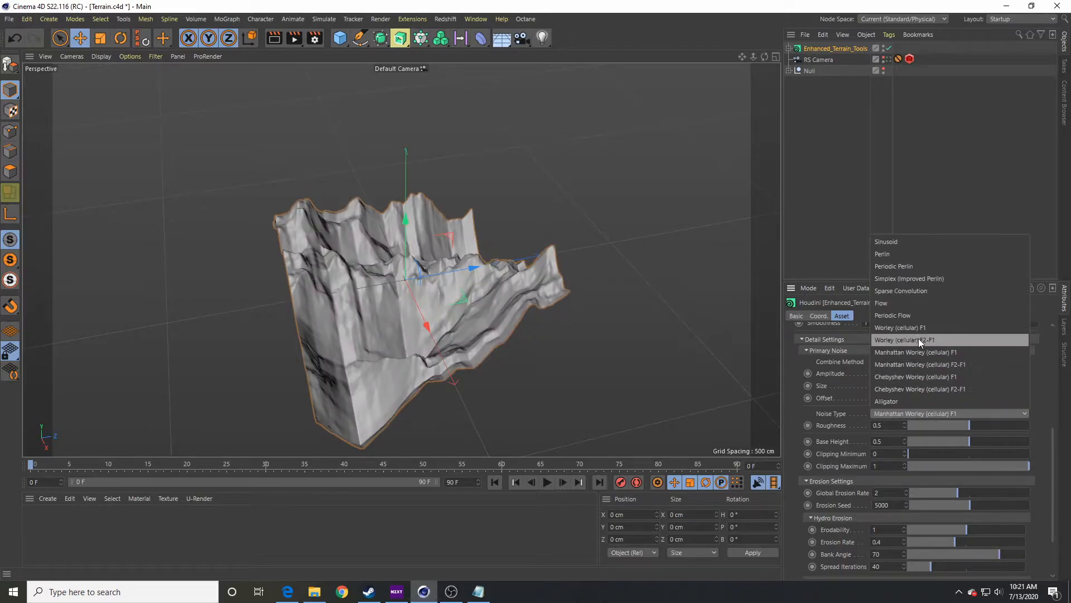
{"action": "left_click", "coordinate": [918, 339]}
Return the Primary Noise type to Sparse Convolution and view the terrain up close.
{"action": "left_click", "coordinate": [916, 415]}
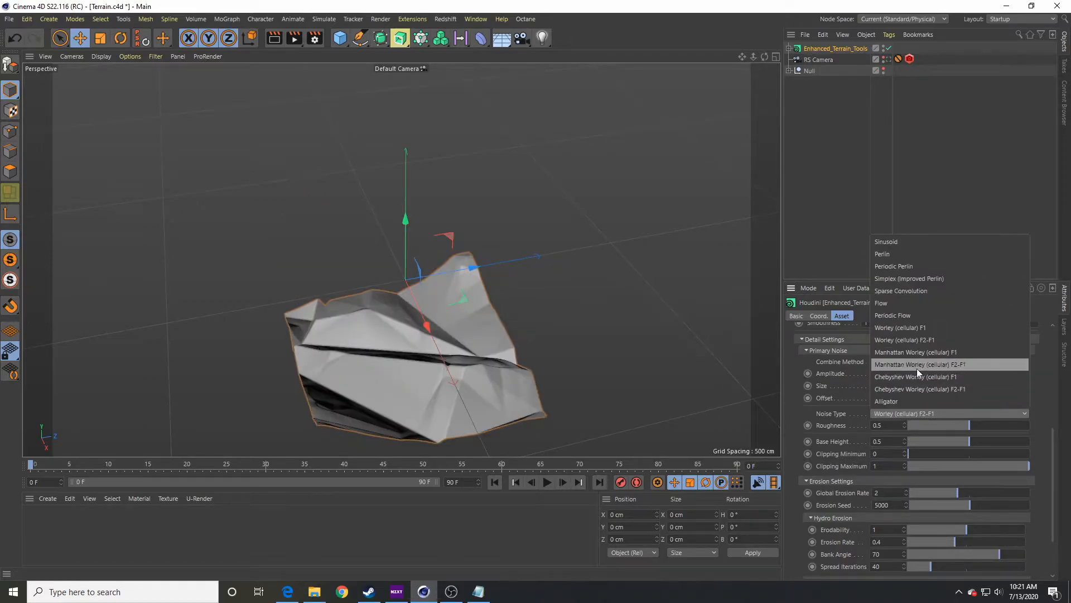
{"action": "left_click", "coordinate": [923, 293]}
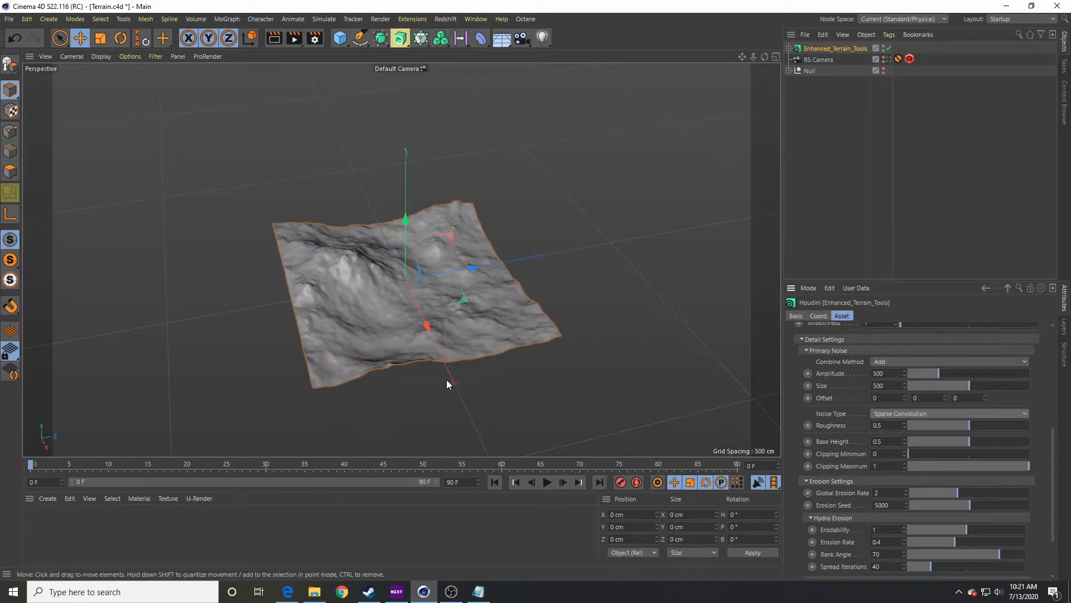
{"action": "scroll", "coordinate": [459, 335], "scroll_direction": "up", "scroll_amount": 4}
{"action": "left_click_drag", "start_coordinate": [483, 316], "coordinate": [478, 301], "text": "alt"}
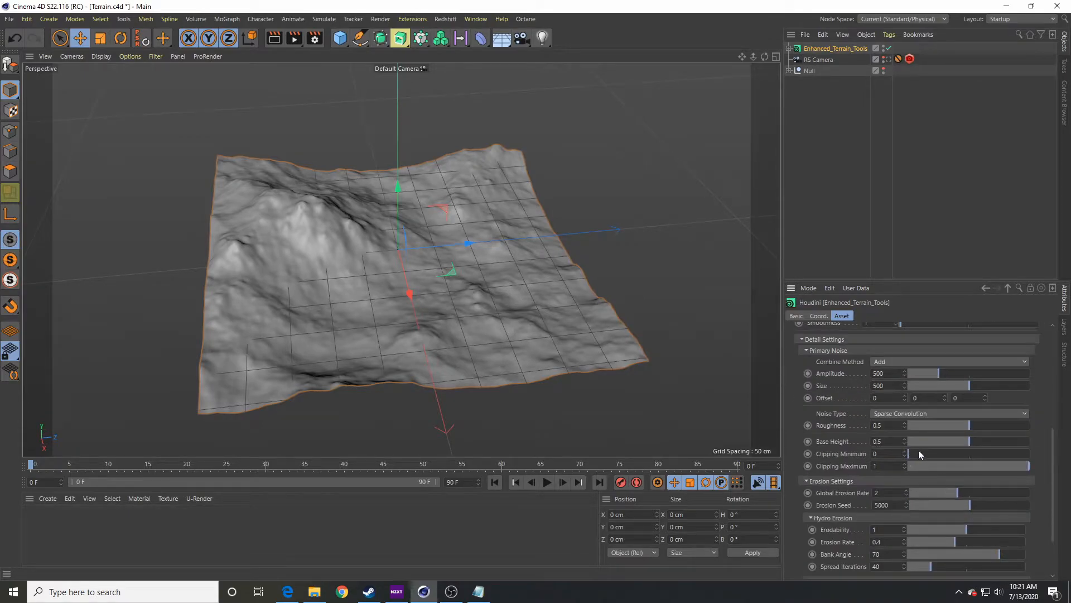
Try a Primary Noise Base Height of 0.55 and set it back to 0.5.
{"action": "mouse_move", "coordinate": [969, 440]}
{"action": "left_mouse_down"}
{"action": "mouse_move", "coordinate": [986, 440]}
{"action": "mouse_move", "coordinate": [963, 442]}
{"action": "mouse_move", "coordinate": [975, 441]}
{"action": "left_mouse_up"}
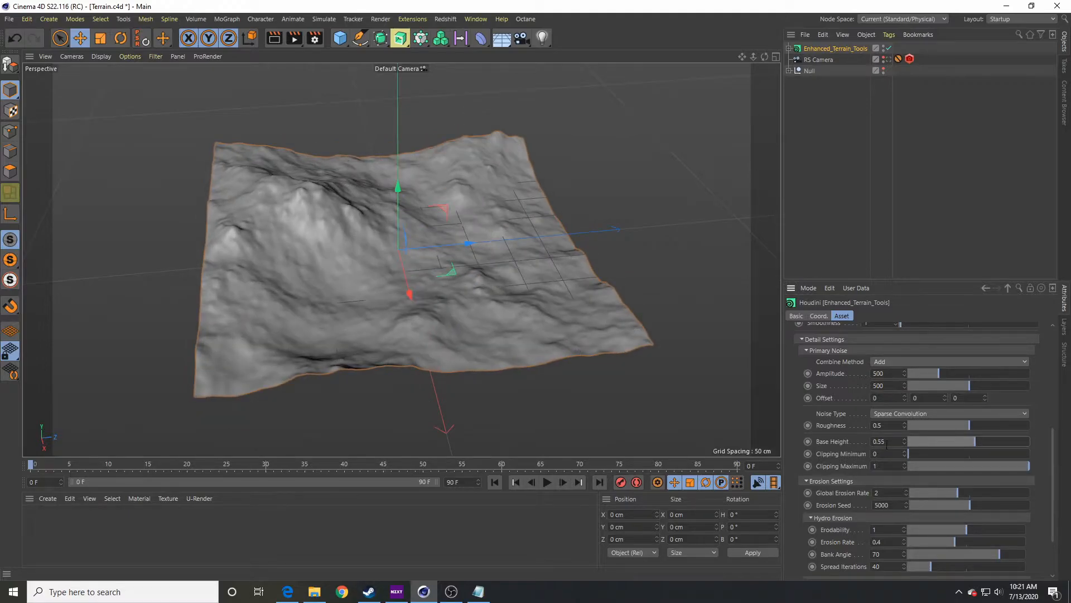
{"action": "type", "text": "0.5"}
{"action": "key", "text": "Return"}
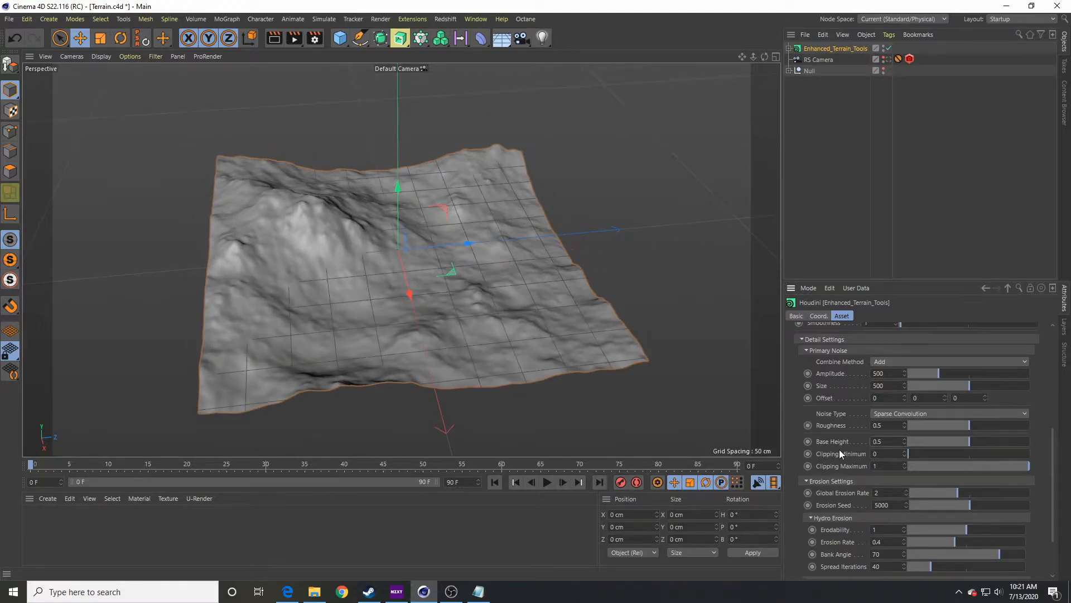
Enable Multi Noise Terrain for the Enhanced_Terrain_Tools asset.
{"action": "scroll", "coordinate": [861, 415], "scroll_direction": "up", "scroll_amount": 2}
{"action": "left_click", "coordinate": [864, 363]}
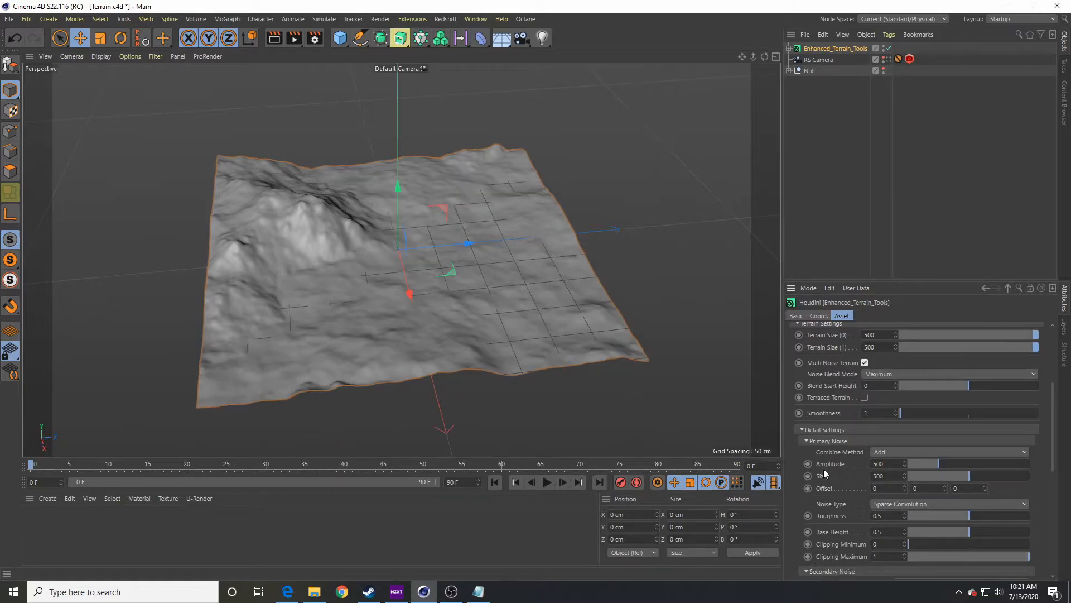
Turn off Multi Noise Terrain for the Enhanced_Terrain_Tools asset and bring up the remaining noise and erosion settings.
{"action": "scroll", "coordinate": [824, 469], "scroll_direction": "down", "scroll_amount": 1}
{"action": "scroll", "coordinate": [447, 325], "scroll_direction": "up", "scroll_amount": 5}
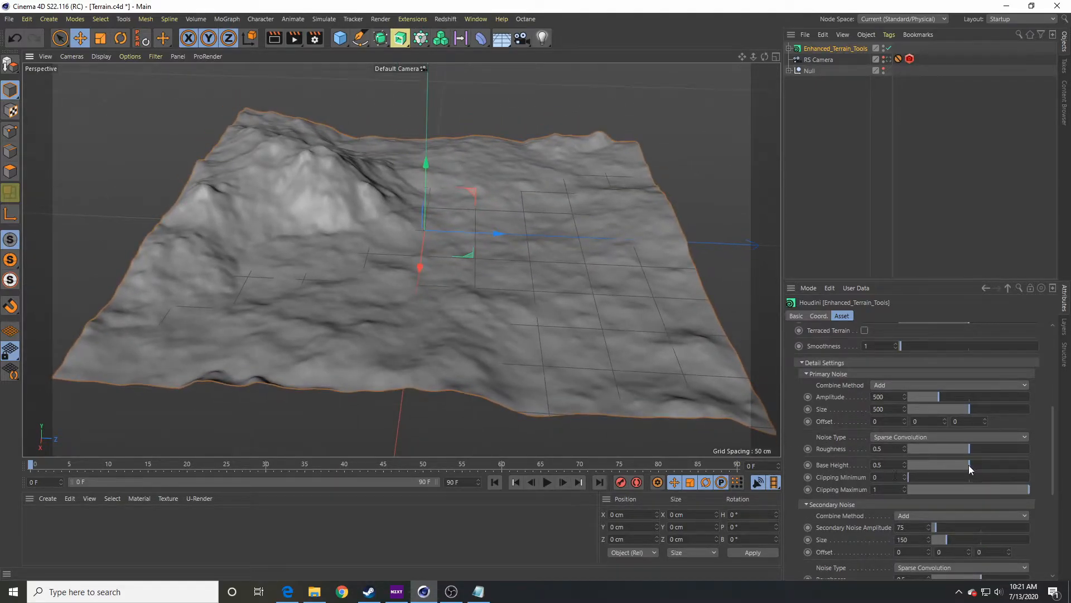
{"action": "mouse_move", "coordinate": [969, 464]}
{"action": "left_mouse_down"}
{"action": "mouse_move", "coordinate": [982, 464]}
{"action": "mouse_move", "coordinate": [956, 467]}
{"action": "mouse_move", "coordinate": [969, 464]}
{"action": "left_mouse_up"}
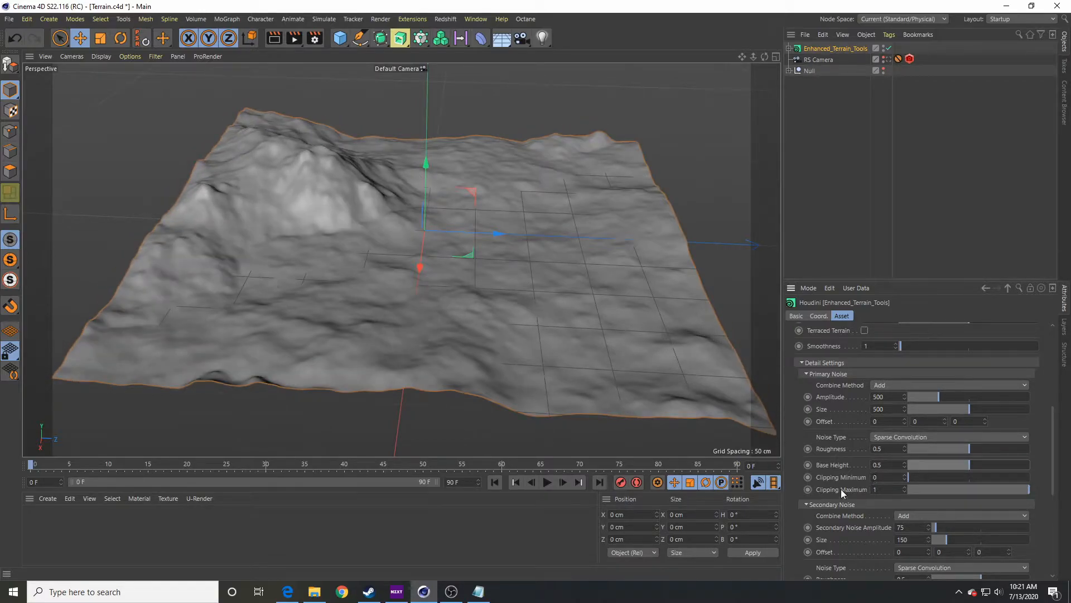
{"action": "scroll", "coordinate": [893, 487], "scroll_direction": "up", "scroll_amount": 8}
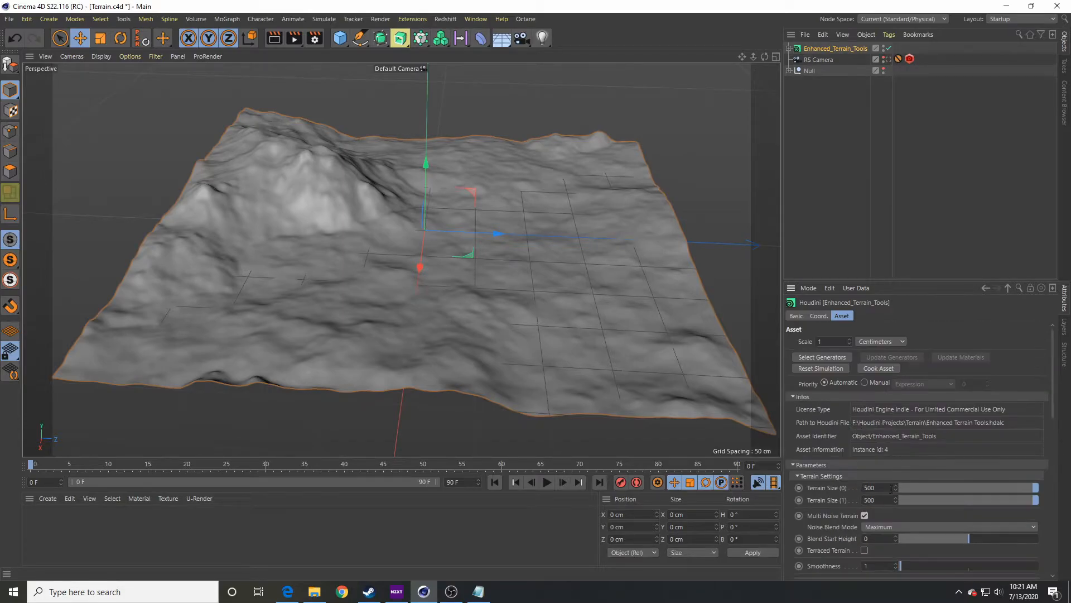
{"action": "scroll", "coordinate": [845, 506], "scroll_direction": "down", "scroll_amount": 10}
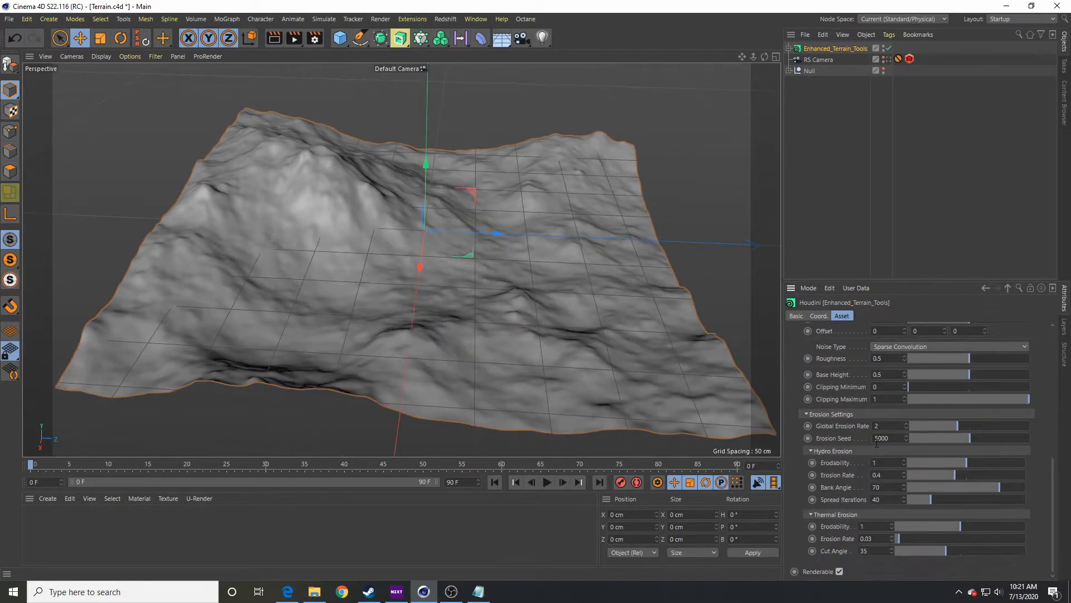
Try a Primary Noise Clipping Minimum of 0.45 and view the terrain's low areas from several angles.
{"action": "left_click_drag", "start_coordinate": [920, 385], "coordinate": [963, 387]}
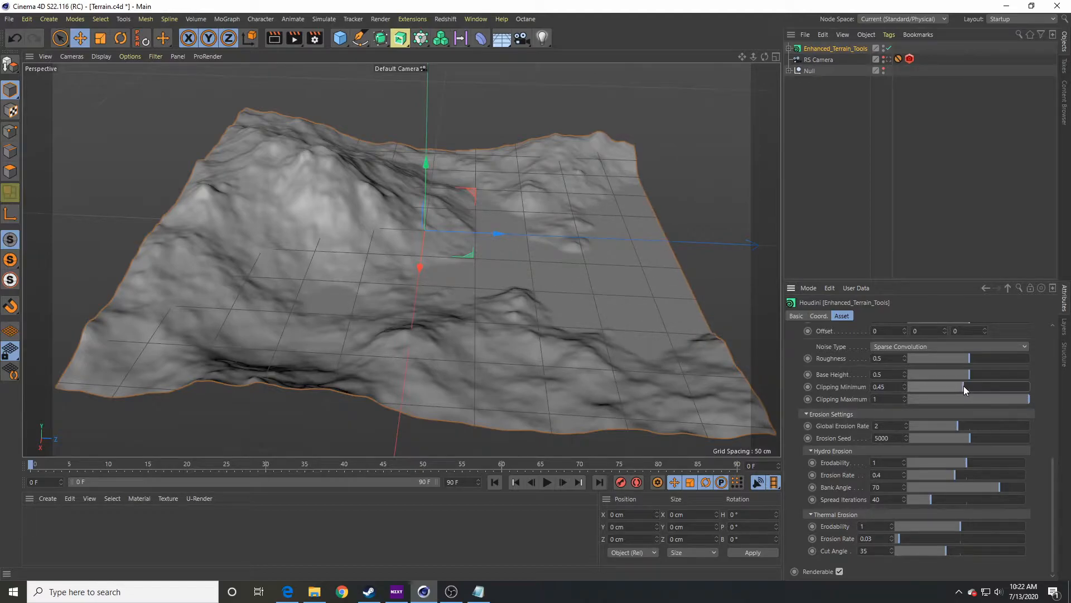
{"action": "left_click_drag", "start_coordinate": [625, 310], "coordinate": [564, 321], "text": "alt"}
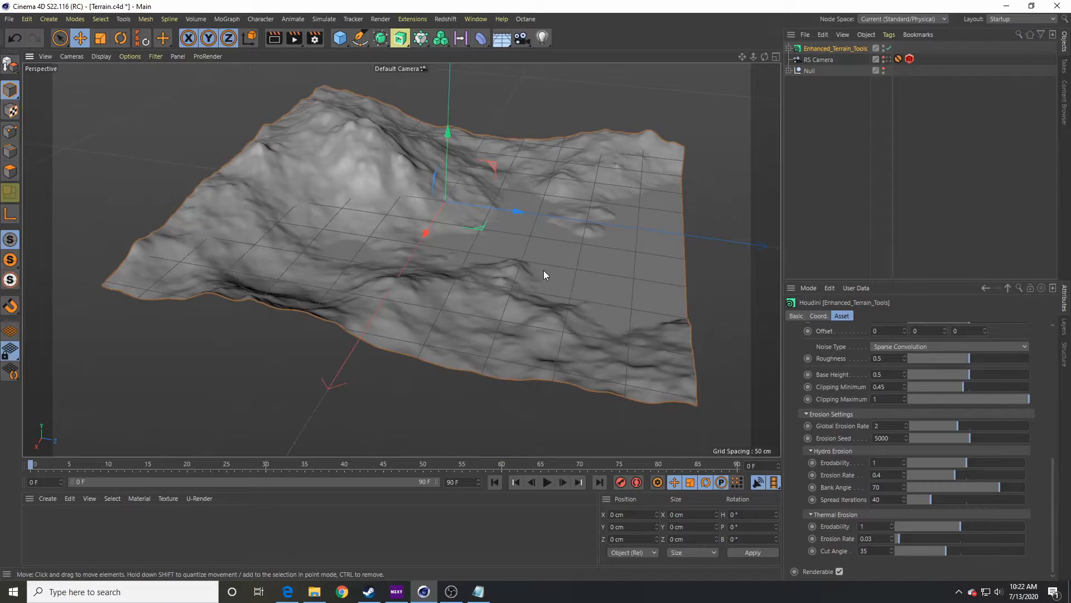
{"action": "left_click_drag", "start_coordinate": [334, 279], "coordinate": [385, 312], "text": "alt"}
{"action": "middle_click_drag", "start_coordinate": [503, 243], "coordinate": [517, 287], "text": "alt"}
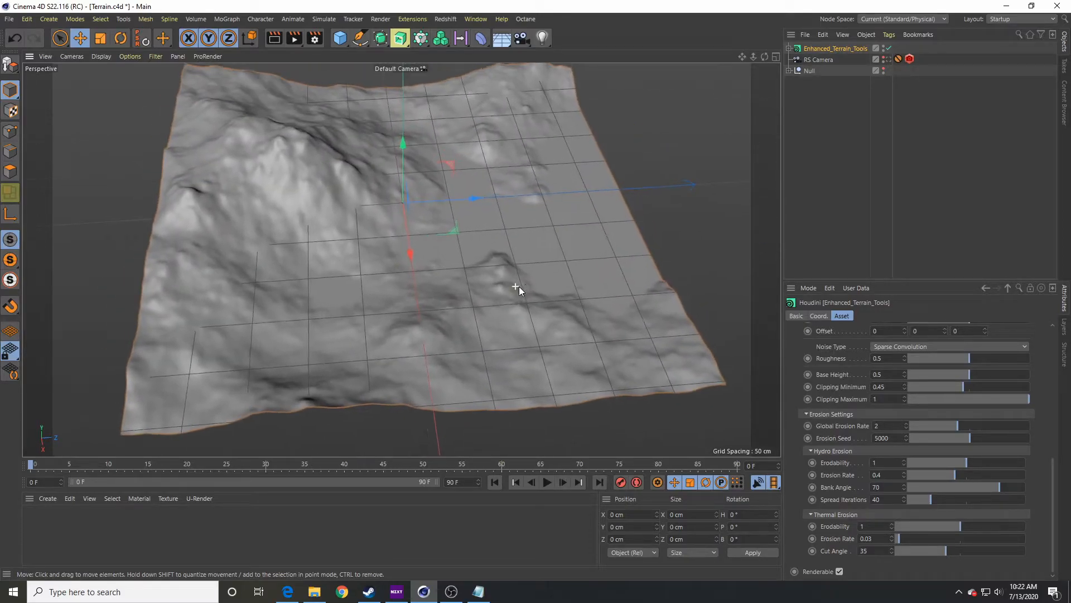
{"action": "scroll", "coordinate": [534, 268], "scroll_direction": "up", "scroll_amount": 3}
{"action": "left_click_drag", "start_coordinate": [510, 263], "coordinate": [382, 225], "text": "alt"}
{"action": "left_click", "coordinate": [538, 328]}
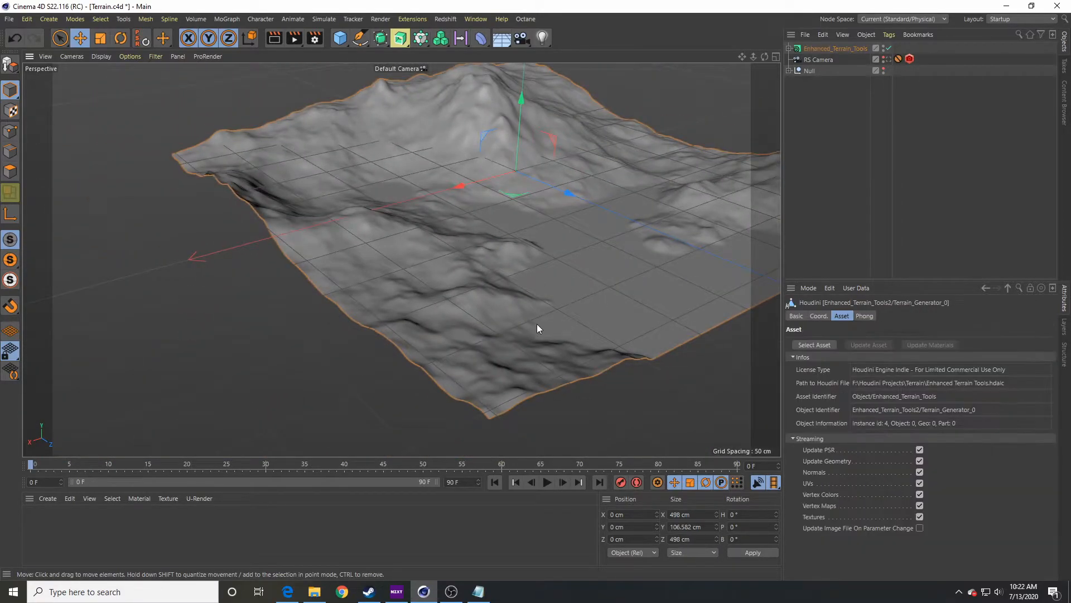
{"action": "left_click_drag", "start_coordinate": [447, 290], "coordinate": [511, 293], "text": "alt"}
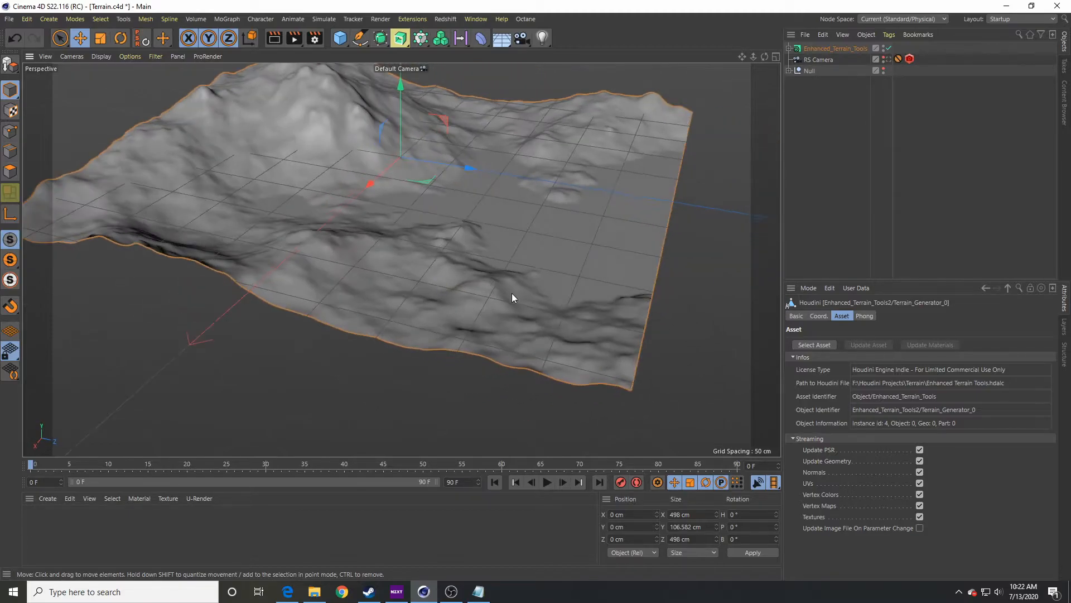
{"action": "middle_click_drag", "start_coordinate": [464, 271], "coordinate": [457, 337], "text": "alt"}
{"action": "right_click_drag", "start_coordinate": [457, 337], "coordinate": [484, 330], "text": "alt"}
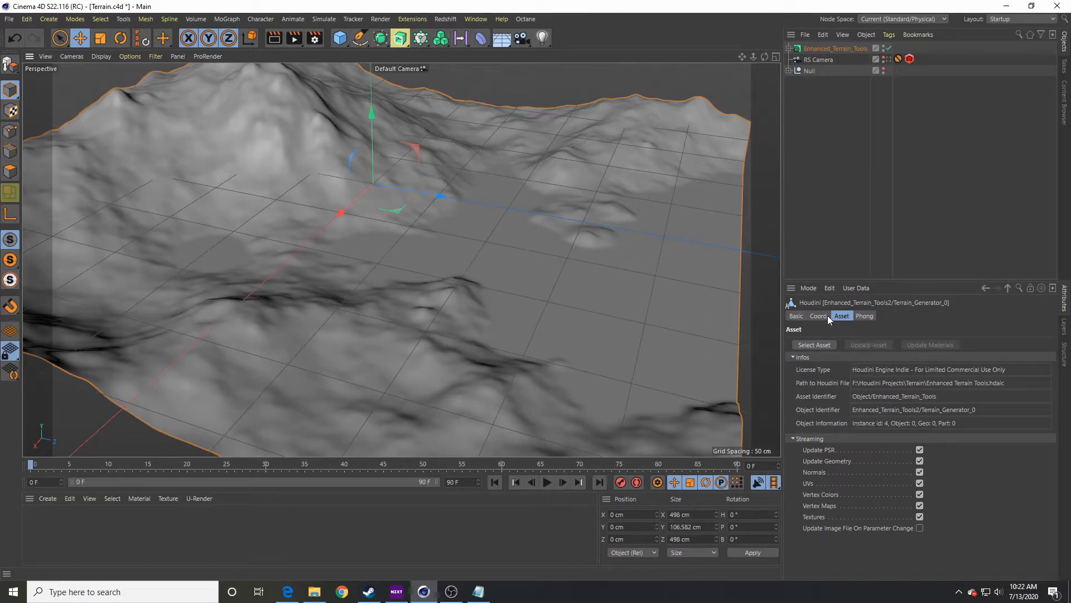
Reselect the Enhanced_Terrain_Tools asset and set the Primary Noise Clipping Minimum back to 0.
{"action": "left_click", "coordinate": [867, 48]}
{"action": "left_click_drag", "start_coordinate": [658, 387], "coordinate": [469, 334], "text": "alt"}
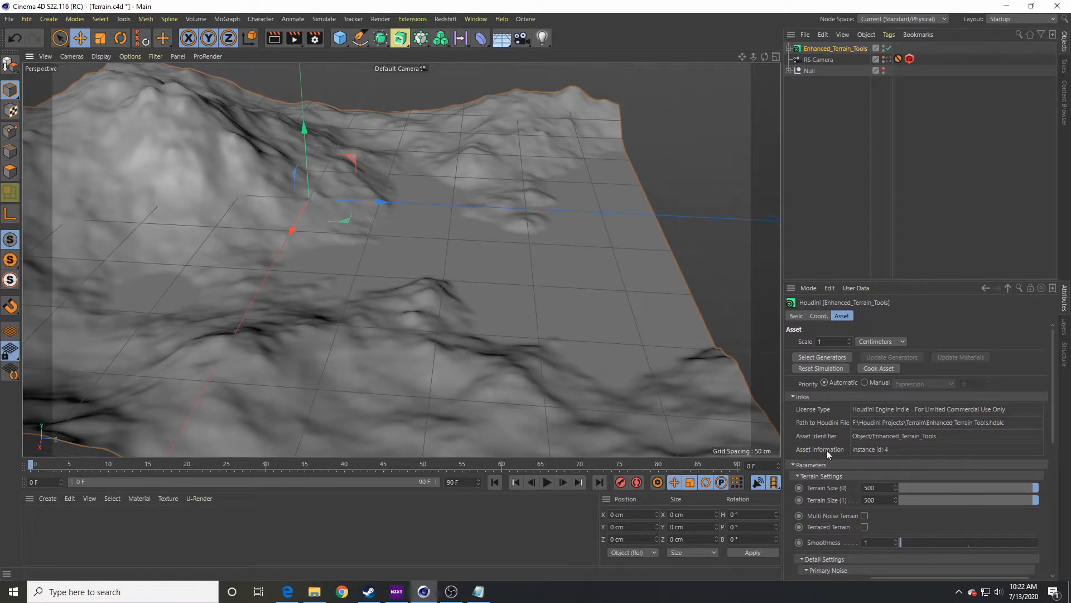
{"action": "scroll", "coordinate": [852, 475], "scroll_direction": "down", "scroll_amount": 5}
{"action": "scroll", "coordinate": [859, 524], "scroll_direction": "down", "scroll_amount": 5}
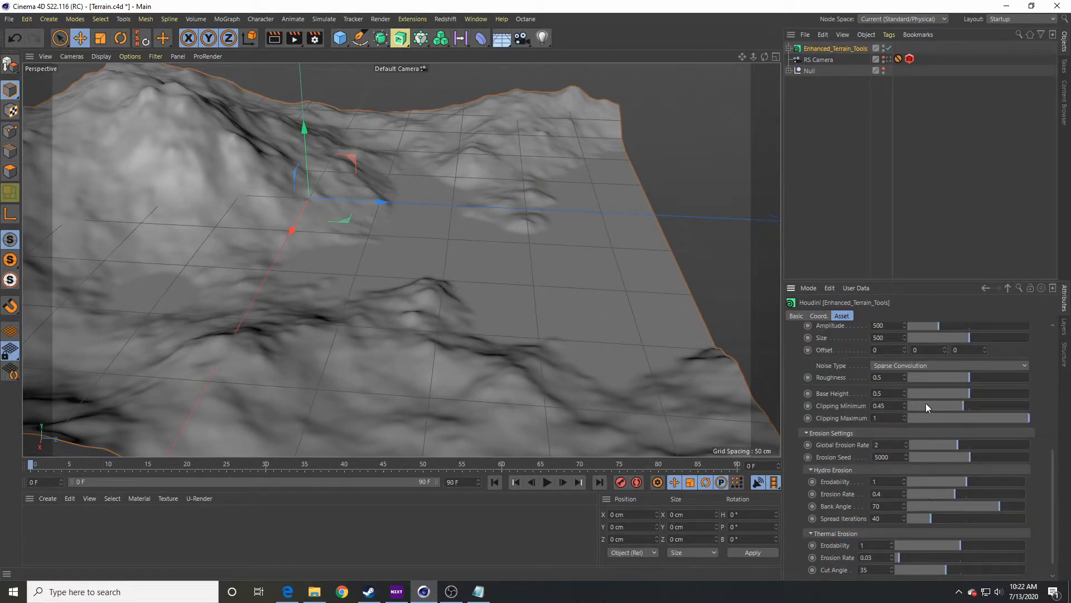
{"action": "left_click_drag", "start_coordinate": [926, 404], "coordinate": [884, 405]}
Try Primary Noise Clipping Maximum values of 0.49 and 0.56, and set it back to 1.
{"action": "middle_click_drag", "start_coordinate": [491, 351], "coordinate": [577, 360], "text": "alt"}
{"action": "left_click_drag", "start_coordinate": [1024, 420], "coordinate": [969, 413]}
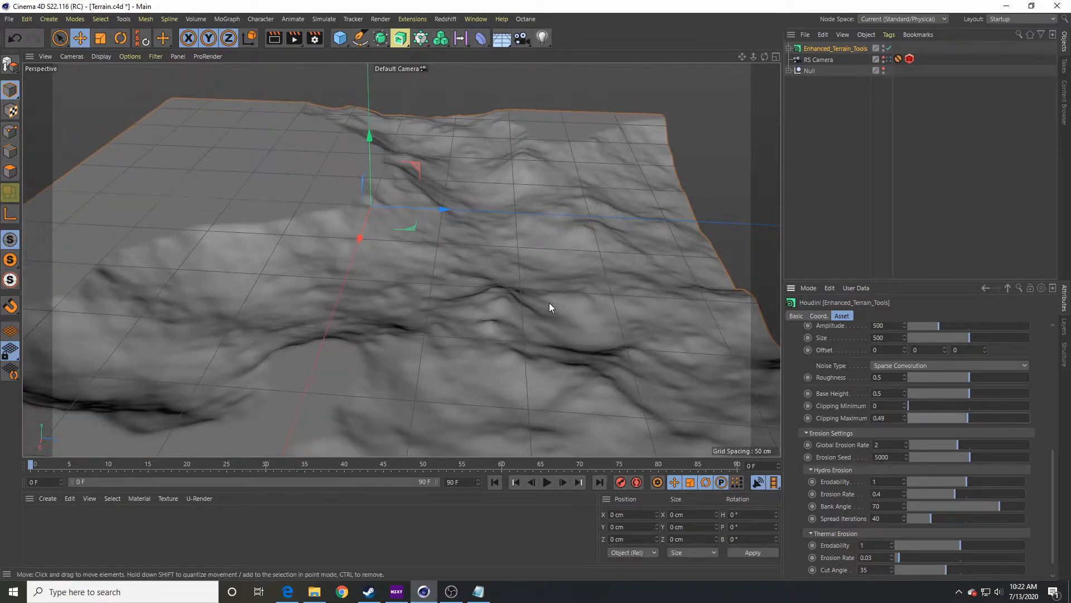
{"action": "right_click_drag", "start_coordinate": [478, 291], "coordinate": [463, 292], "text": "alt"}
{"action": "left_click_drag", "start_coordinate": [440, 291], "coordinate": [379, 286], "text": "alt"}
{"action": "mouse_move", "coordinate": [982, 421]}
{"action": "left_mouse_down"}
{"action": "mouse_move", "coordinate": [997, 420]}
{"action": "mouse_move", "coordinate": [976, 416]}
{"action": "left_mouse_up"}
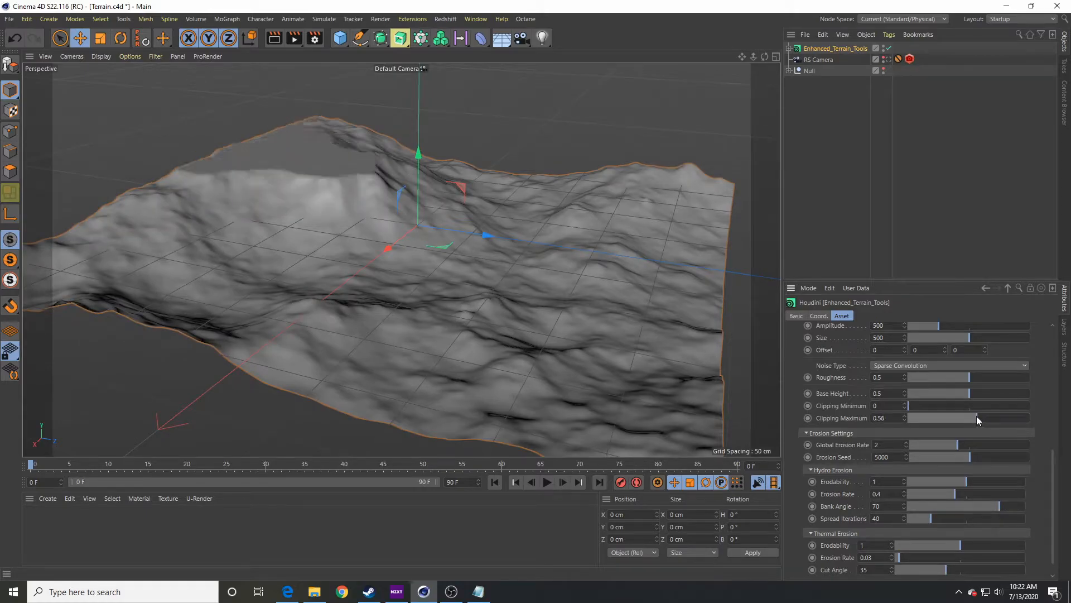
{"action": "mouse_move", "coordinate": [419, 234]}
{"action": "left_mouse_down", "text": "alt"}
{"action": "mouse_move", "coordinate": [415, 189]}
{"action": "mouse_move", "coordinate": [404, 237]}
{"action": "left_mouse_up", "text": "alt"}
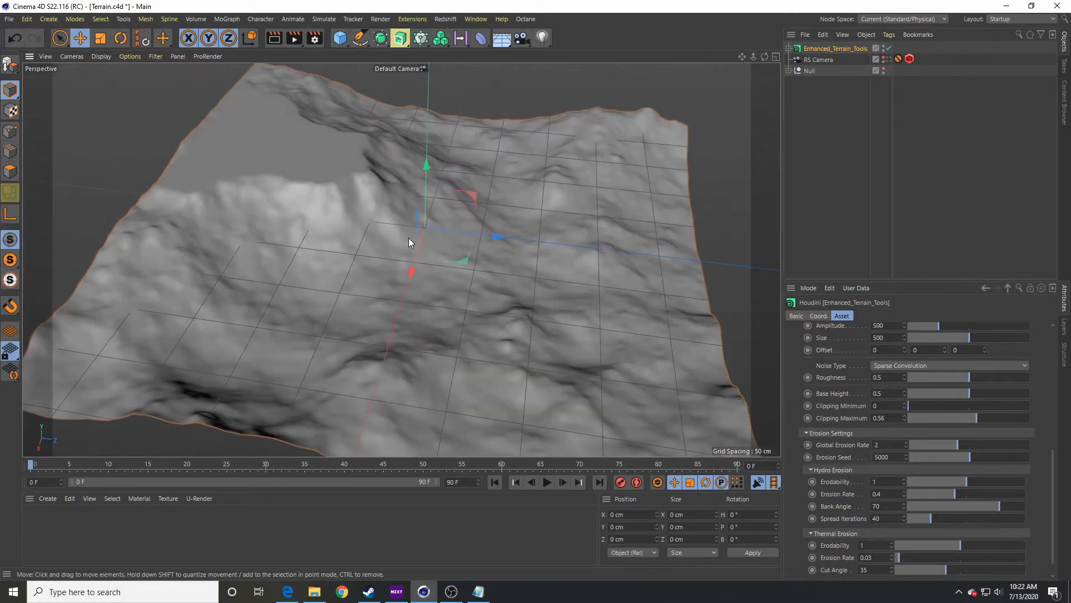
{"action": "left_click_drag", "start_coordinate": [893, 419], "coordinate": [875, 420]}
{"action": "left_click_drag", "start_coordinate": [978, 418], "coordinate": [1029, 417]}
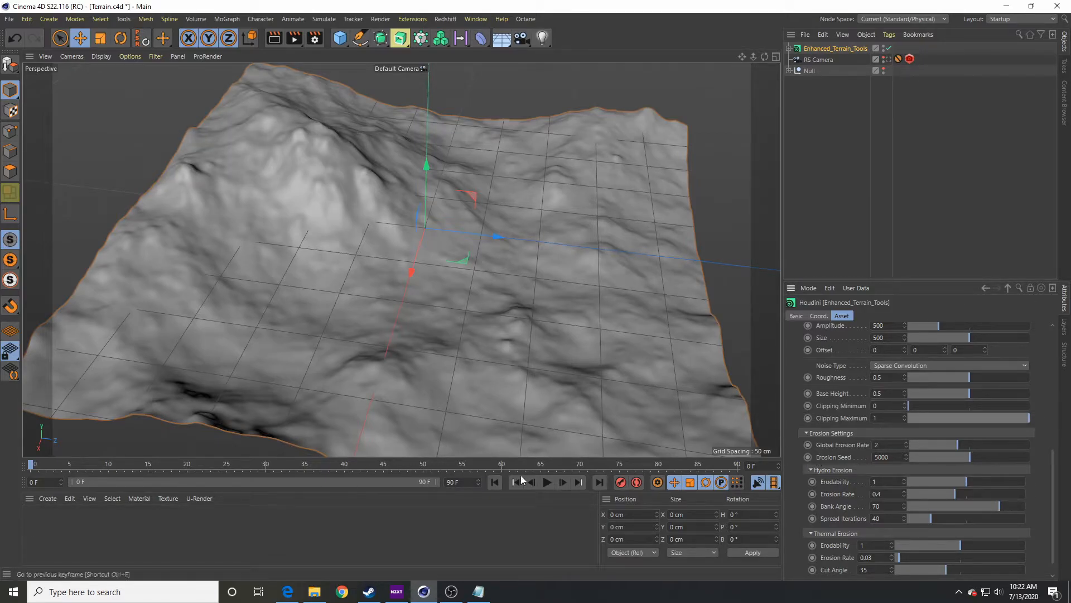
Play the erosion simulation on the terrain and stop it at frame 14.
{"action": "left_click", "coordinate": [547, 483]}
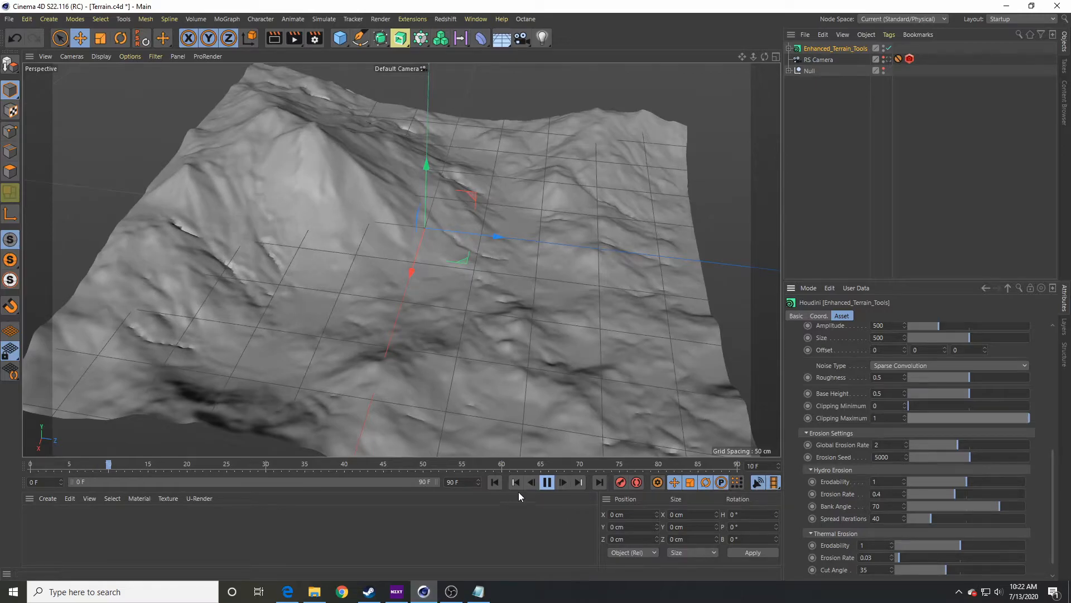
{"action": "left_click", "coordinate": [547, 483]}
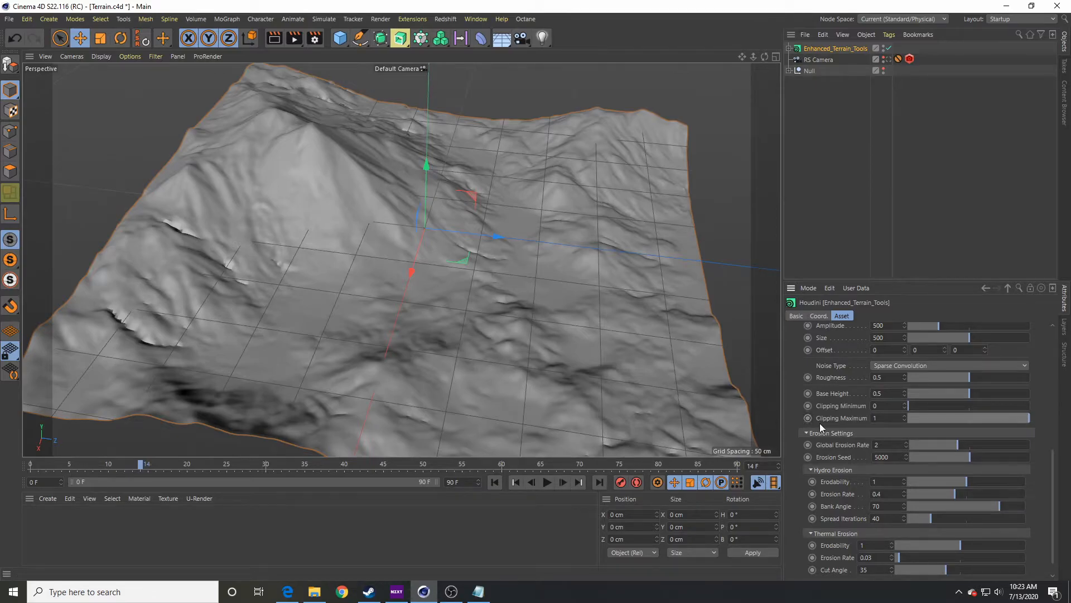
Try a Primary Noise Amplitude of 689.5, rewind the timeline to frame 0 and set the amplitude back to 500.
{"action": "scroll", "coordinate": [820, 423], "scroll_direction": "up", "scroll_amount": 3}
{"action": "left_click", "coordinate": [950, 393]}
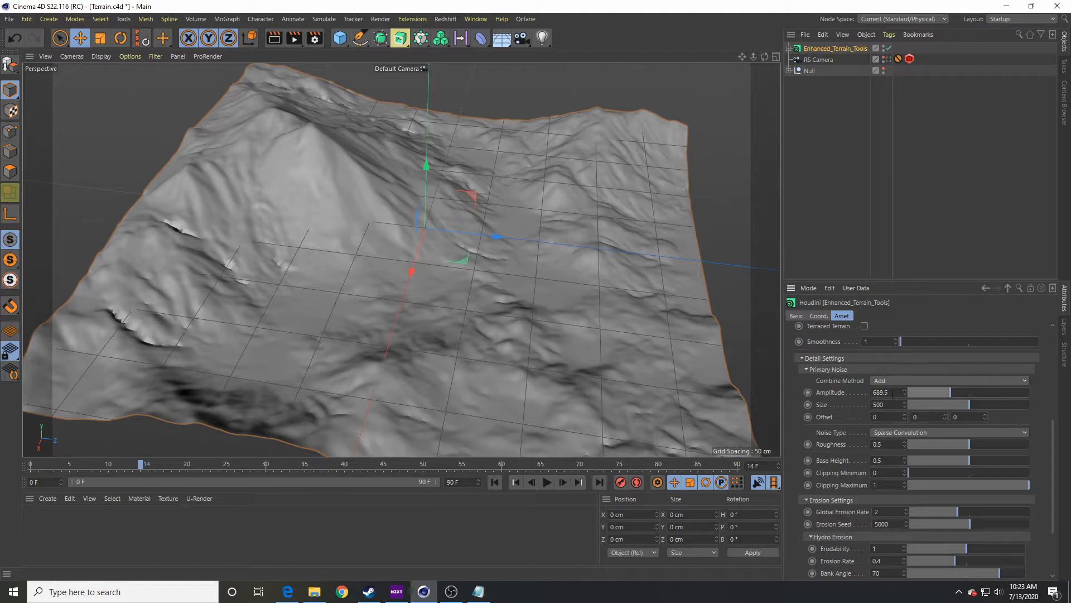
{"action": "left_click", "coordinate": [501, 478]}
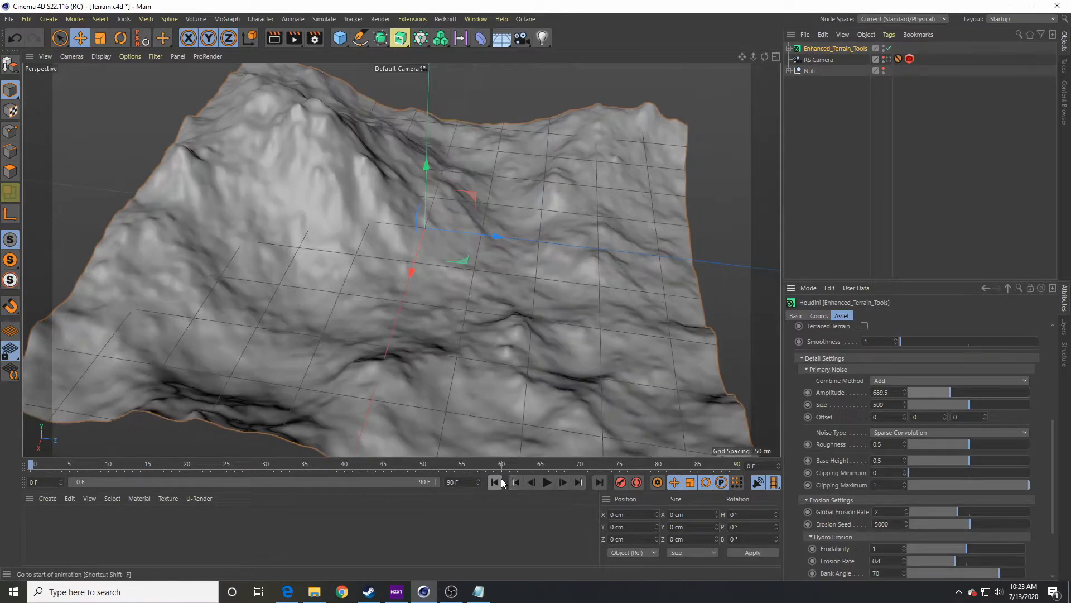
{"action": "left_click_drag", "start_coordinate": [895, 394], "coordinate": [847, 392]}
{"action": "type", "text": "500"}
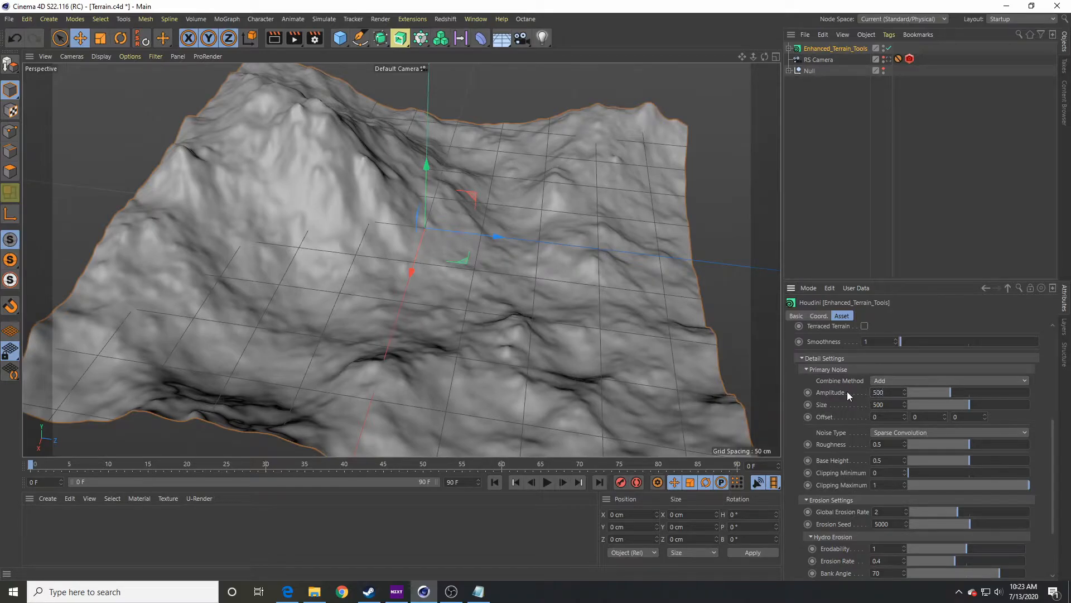
{"action": "key", "text": "Return"}
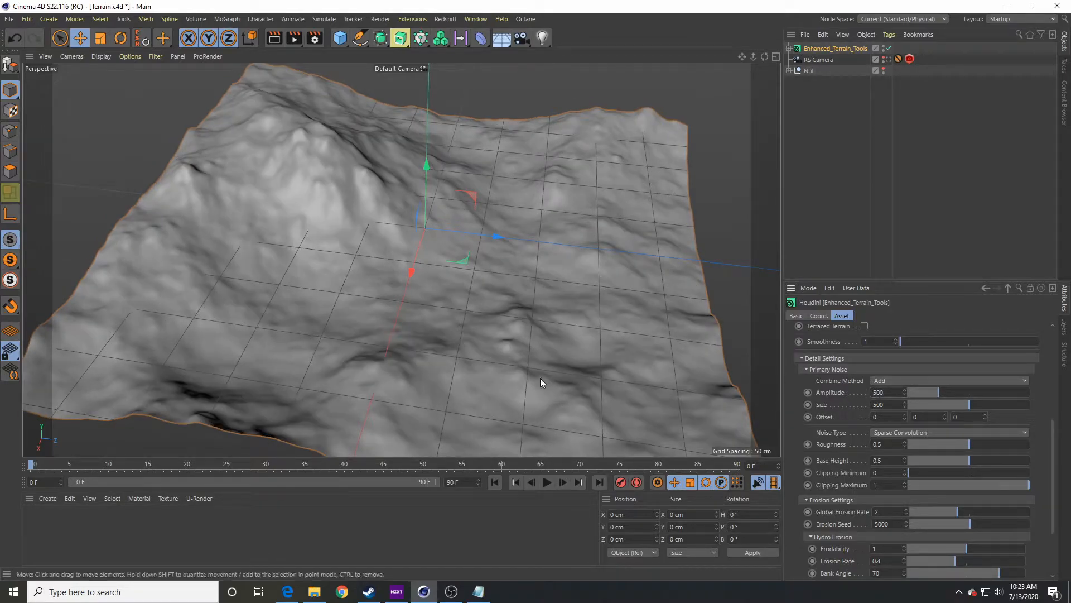
Try a Global Erosion Rate of 5 and play the erosion simulation up to frame 23.
{"action": "scroll", "coordinate": [402, 374], "scroll_direction": "down", "scroll_amount": 2}
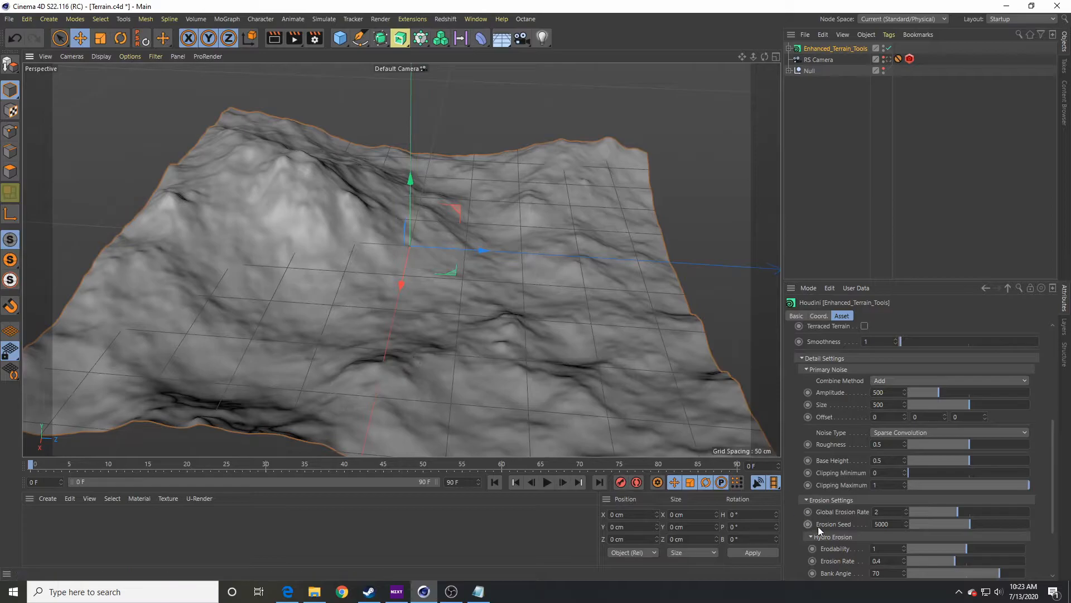
{"action": "scroll", "coordinate": [836, 496], "scroll_direction": "down", "scroll_amount": 3}
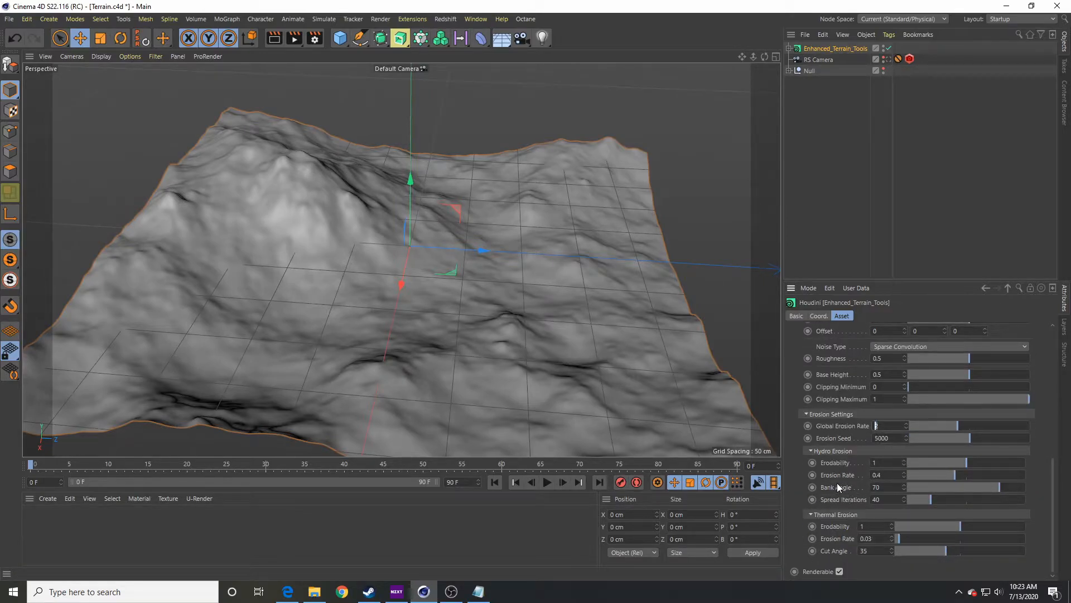
{"action": "type", "text": "1"}
{"action": "type", "text": "5"}
{"action": "key", "text": "Return"}
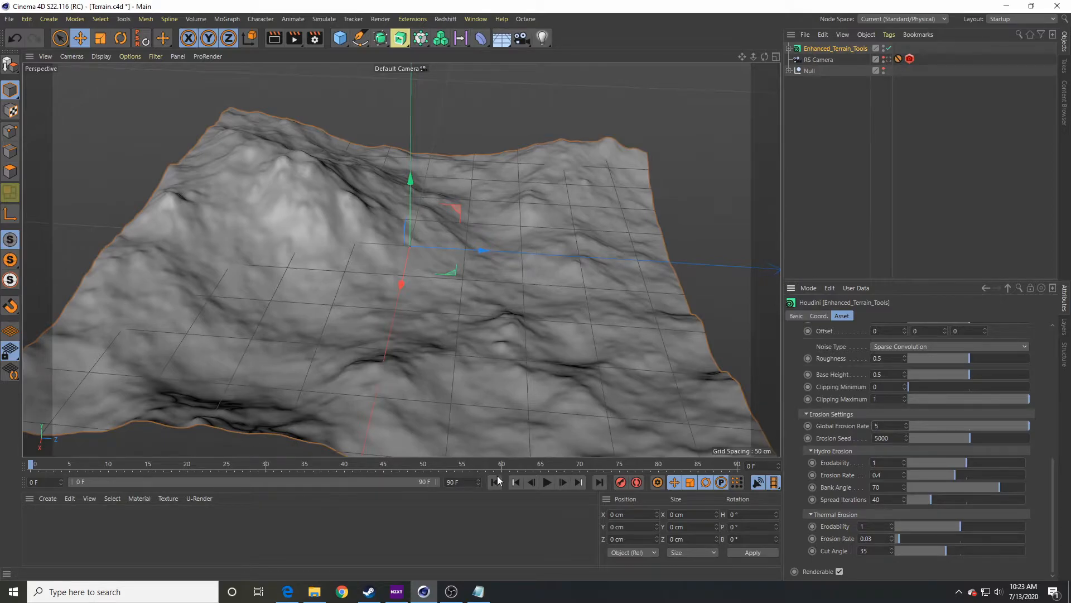
{"action": "left_click", "coordinate": [546, 485]}
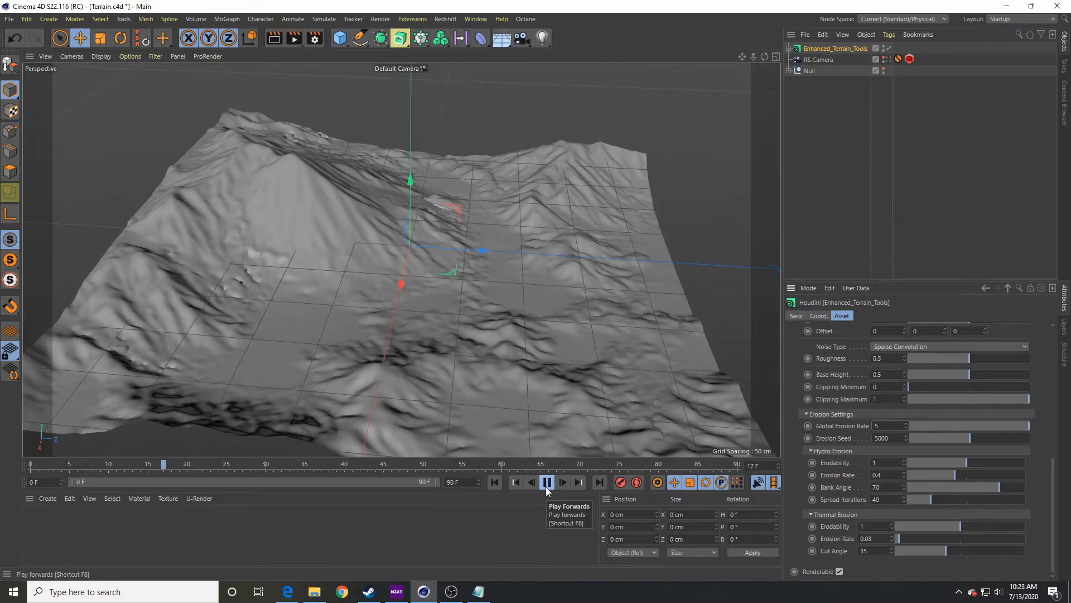
{"action": "left_click", "coordinate": [546, 487]}
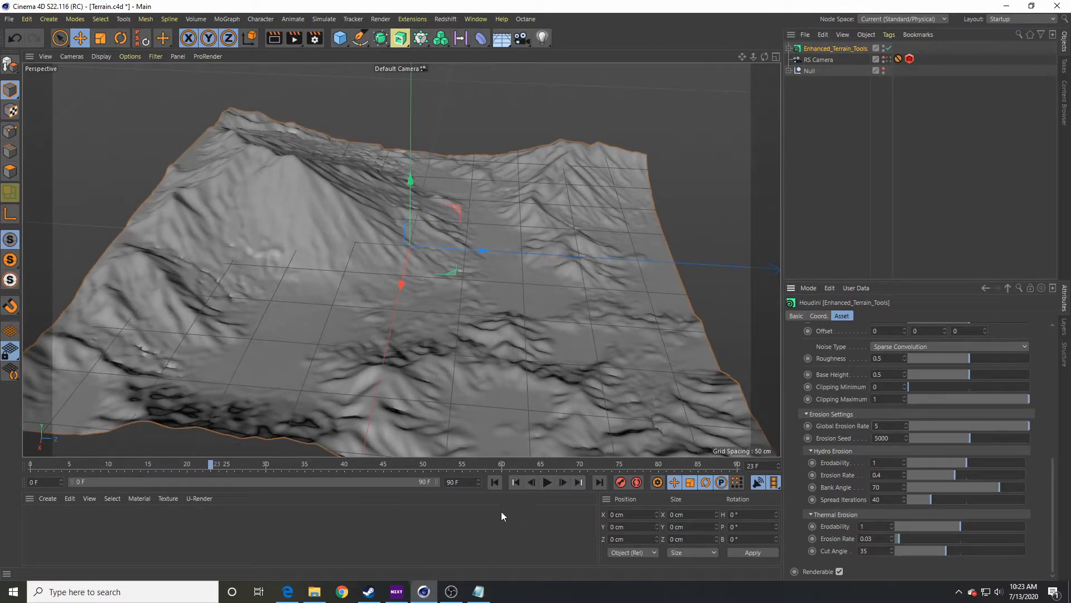
Rewind the timeline to frame 0 and set the Global Erosion Rate back to 2.
{"action": "left_click", "coordinate": [497, 482]}
{"action": "left_click_drag", "start_coordinate": [885, 425], "coordinate": [768, 420]}
{"action": "type", "text": "2"}
{"action": "key", "text": "Return"}
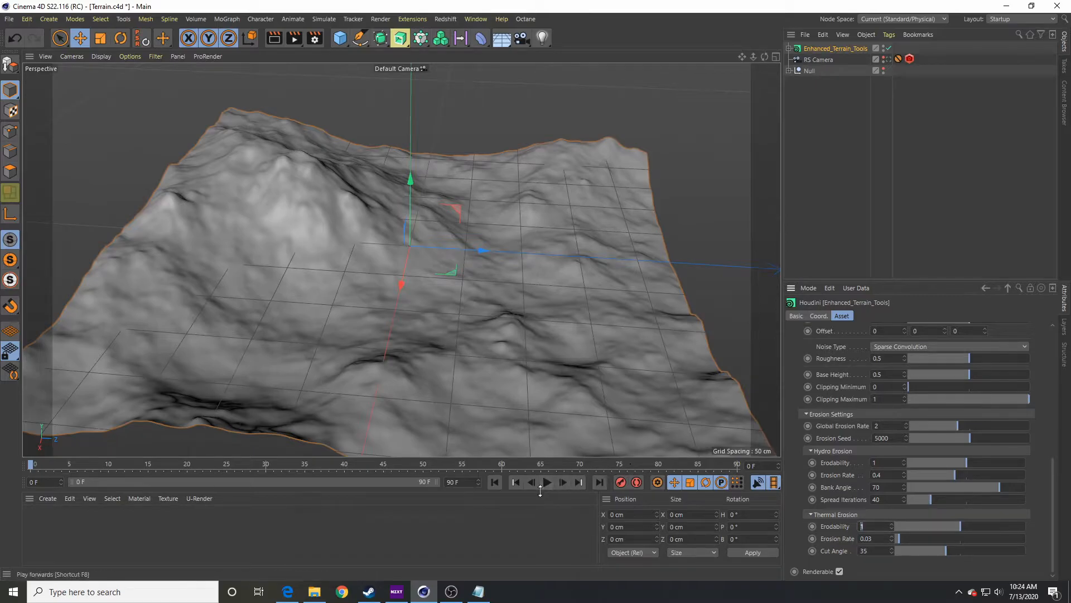
Play the erosion with the current Thermal Erosion settings, stop it and return to frame 0.
{"action": "left_click", "coordinate": [541, 481]}
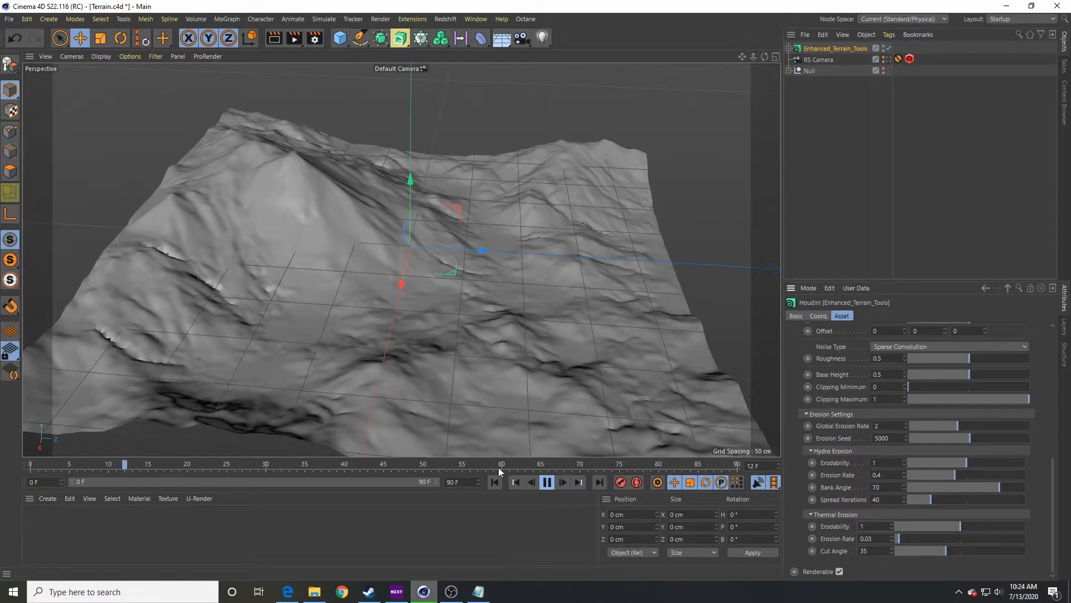
{"action": "left_click", "coordinate": [547, 482]}
{"action": "left_click", "coordinate": [516, 482]}
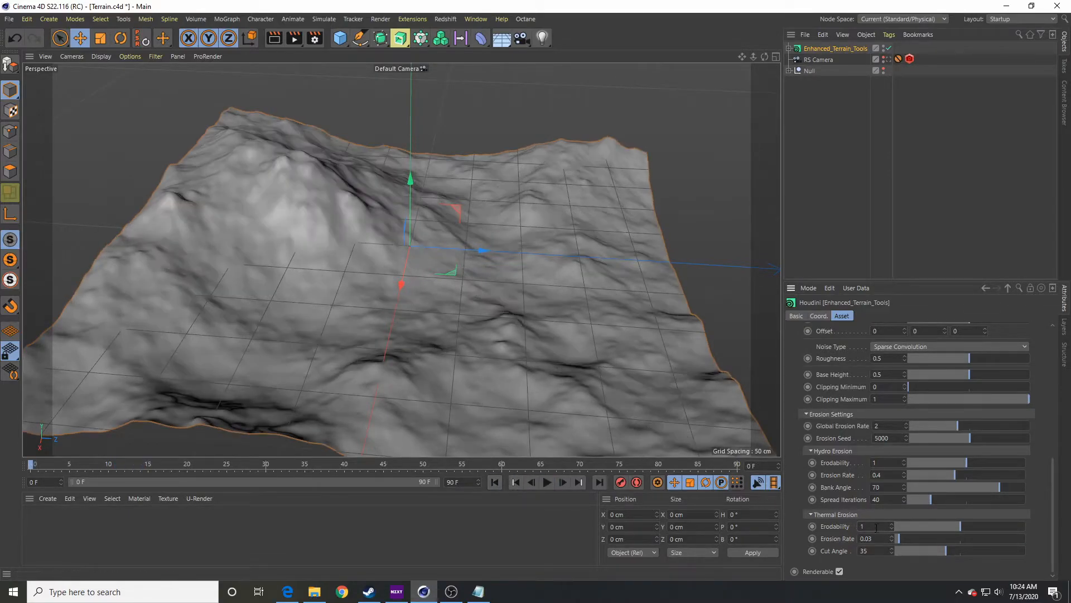
Set the Thermal Erosion Erodability to 0.3 and play the erosion simulation up to frame 14.
{"action": "type", "text": "0.3"}
{"action": "key", "text": "Return"}
{"action": "left_click", "coordinate": [551, 483]}
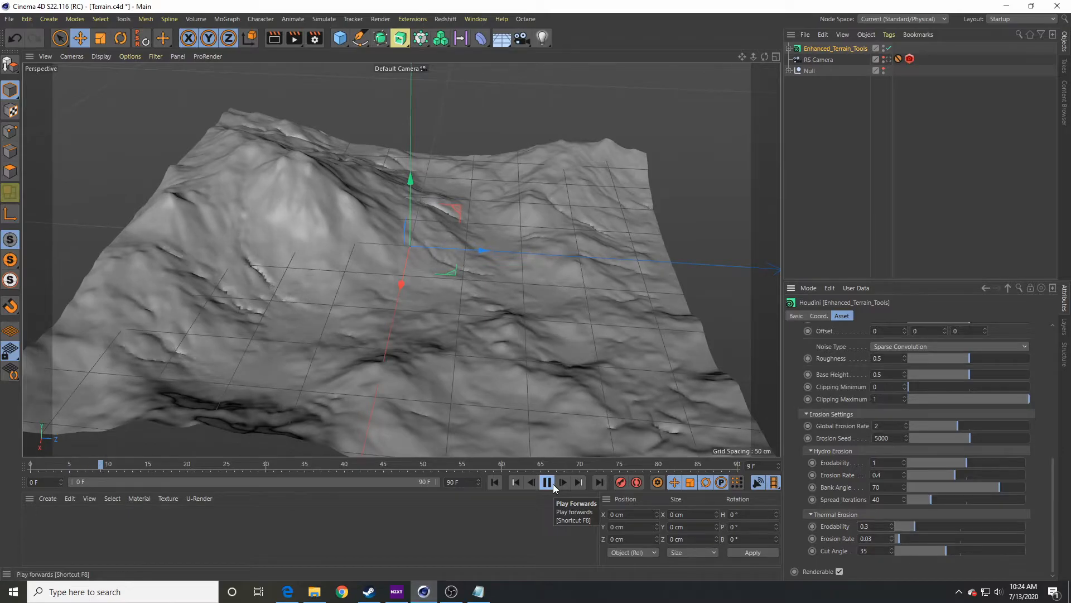
{"action": "left_click", "coordinate": [553, 483]}
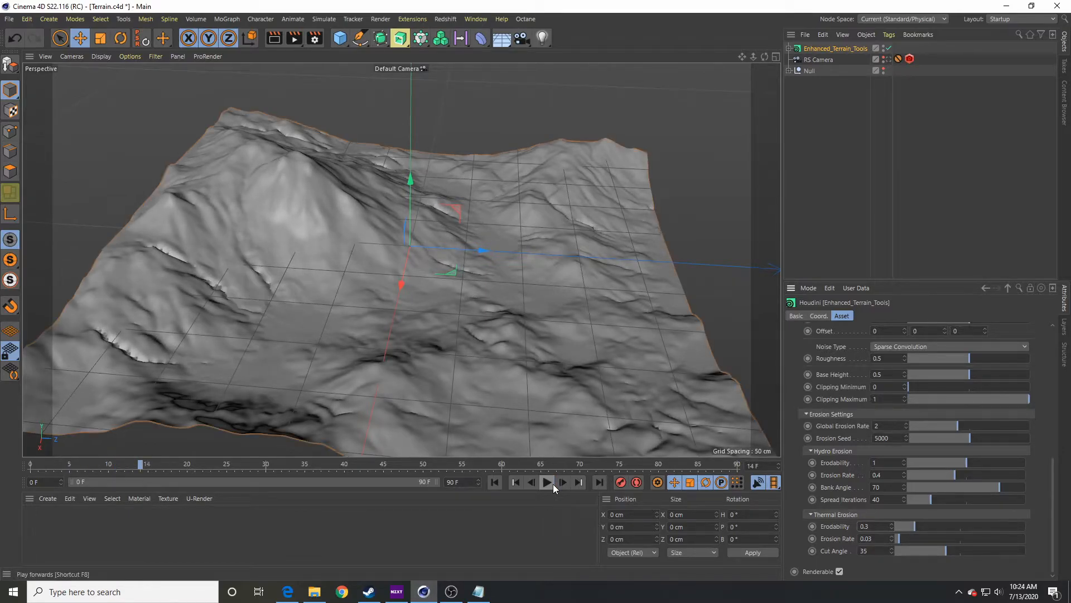
Rewind to frame 0, check the Smoothness setting and replay the erosion simulation from a lower viewing angle.
{"action": "left_click", "coordinate": [495, 483]}
{"action": "scroll", "coordinate": [824, 447], "scroll_direction": "up", "scroll_amount": 2}
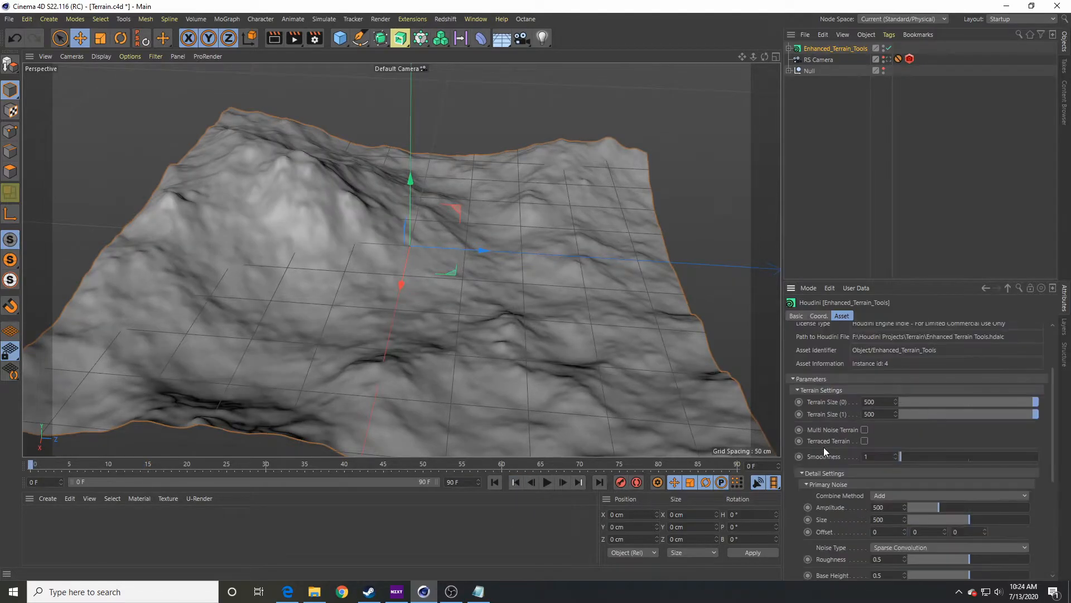
{"action": "scroll", "coordinate": [824, 450], "scroll_direction": "up", "scroll_amount": 4}
{"action": "left_click_drag", "start_coordinate": [873, 460], "coordinate": [790, 454]}
{"action": "left_click_drag", "start_coordinate": [486, 333], "coordinate": [438, 305], "text": "alt"}
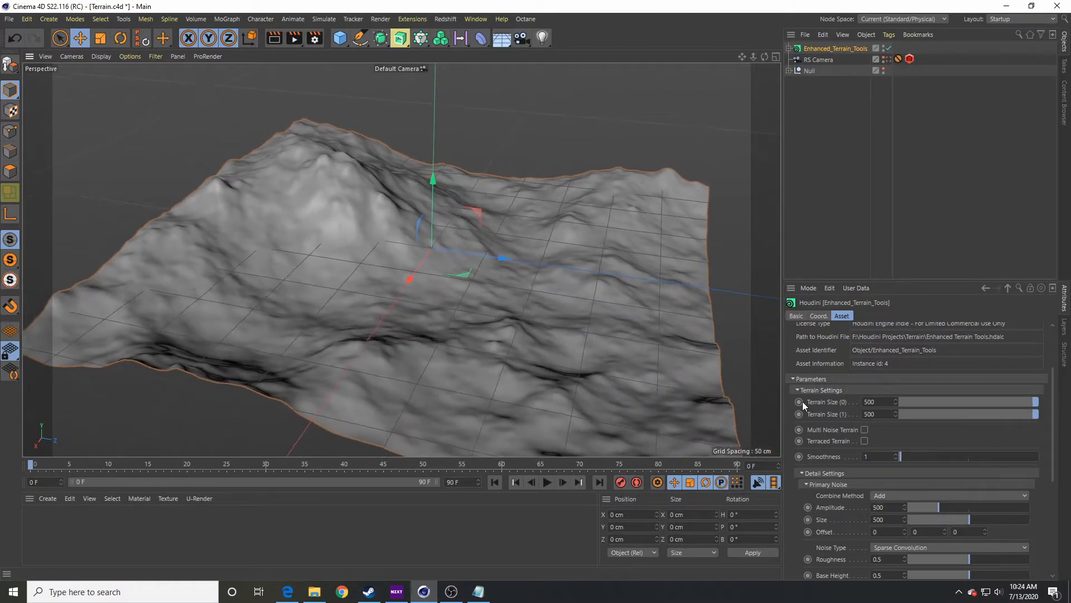
{"action": "left_click", "coordinate": [547, 477]}
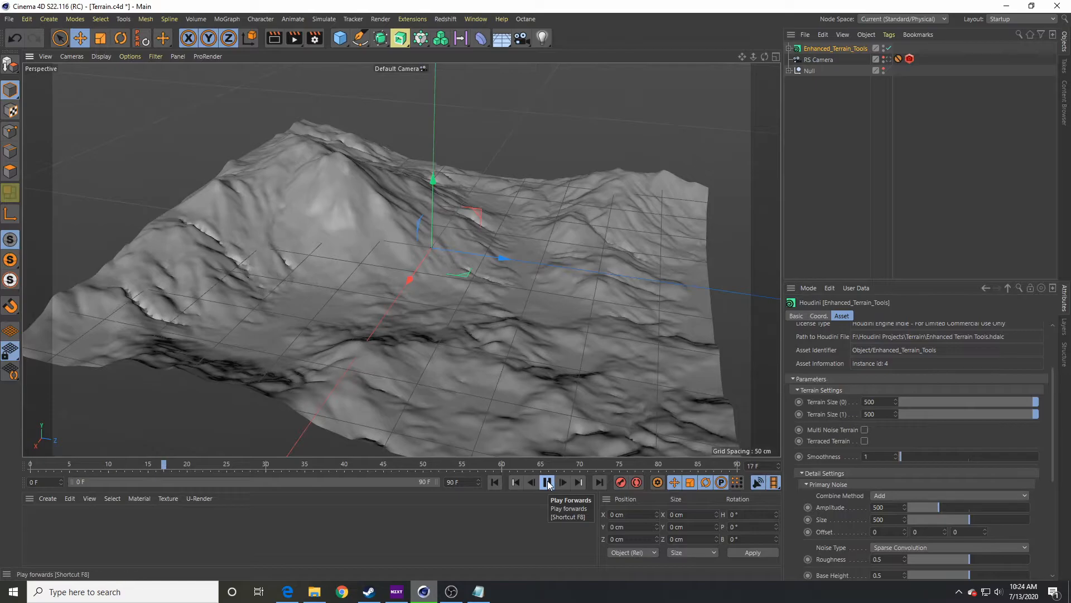
Stop the erosion playback and inspect the jagged ridges on the terrain up close.
{"action": "left_click", "coordinate": [549, 484]}
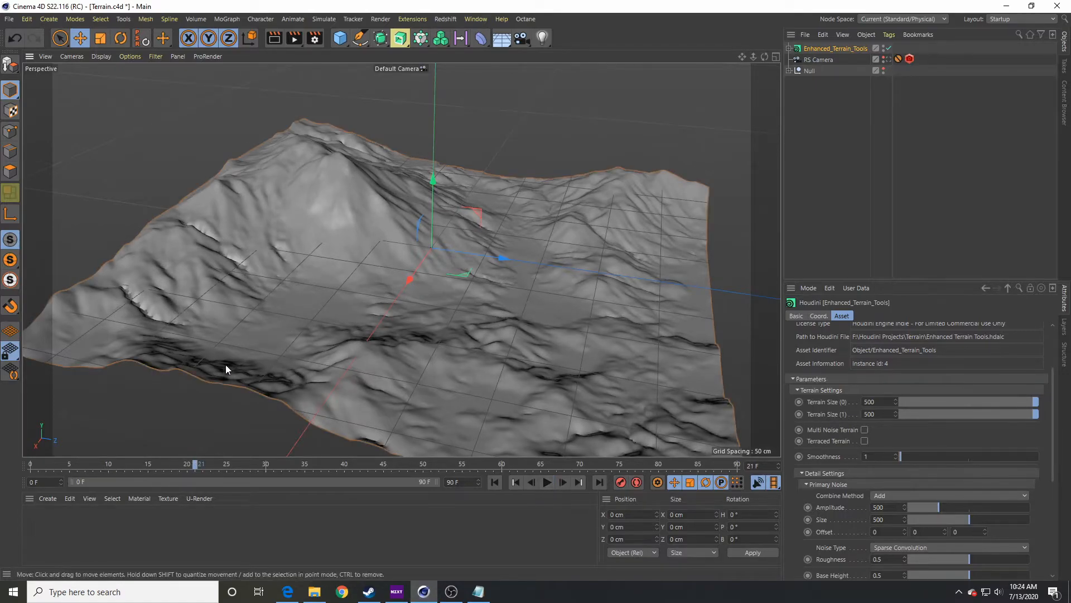
{"action": "left_click_drag", "start_coordinate": [240, 371], "coordinate": [129, 372], "text": "alt"}
{"action": "right_click_drag", "start_coordinate": [185, 330], "coordinate": [381, 285], "text": "alt"}
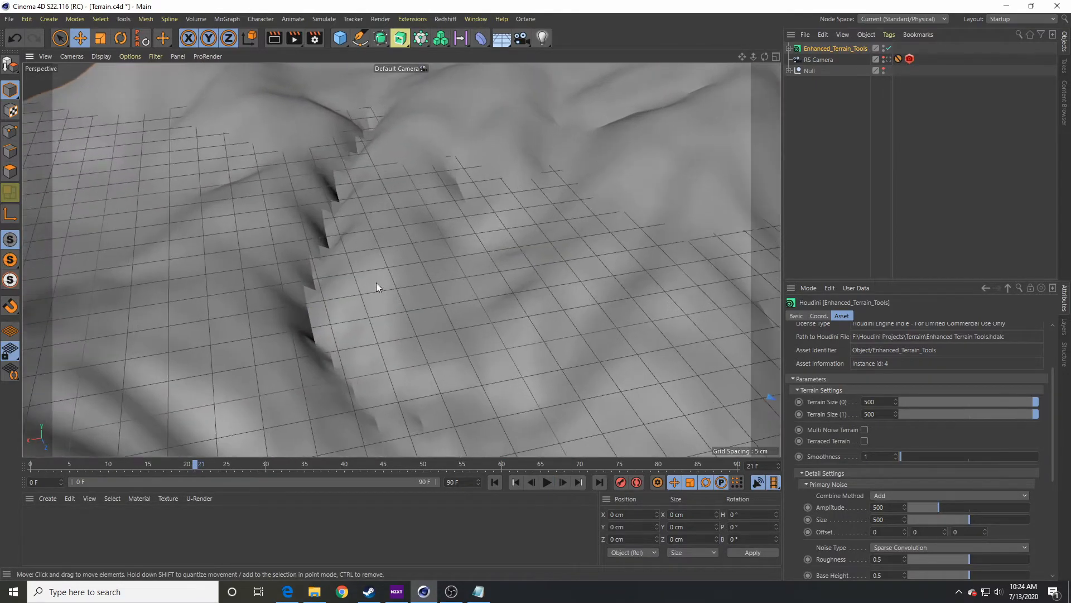
{"action": "left_click_drag", "start_coordinate": [325, 266], "coordinate": [290, 266], "text": "alt"}
{"action": "right_click_drag", "start_coordinate": [393, 262], "coordinate": [318, 284], "text": "alt"}
{"action": "left_click_drag", "start_coordinate": [319, 284], "coordinate": [380, 294], "text": "alt"}
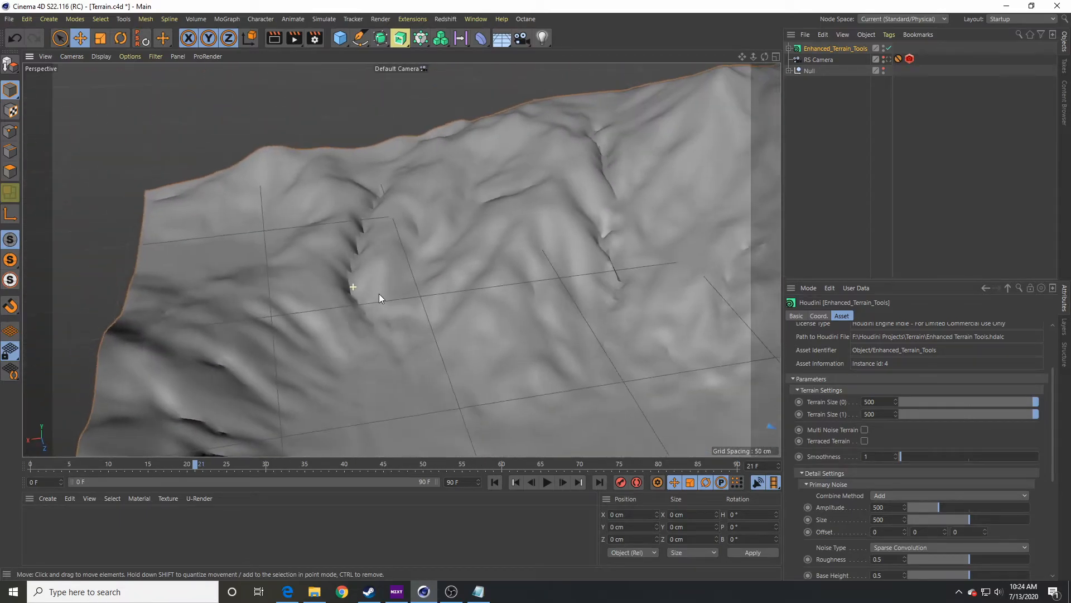
Set the terrain Smoothness to 0 and inspect the unsmoothed surface from several angles.
{"action": "left_click", "coordinate": [882, 455]}
{"action": "key", "text": "Return"}
{"action": "left_click_drag", "start_coordinate": [876, 459], "coordinate": [794, 450]}
{"action": "type", "text": "0"}
{"action": "key", "text": "Return"}
{"action": "left_click_drag", "start_coordinate": [697, 396], "coordinate": [485, 274], "text": "alt"}
{"action": "left_click_drag", "start_coordinate": [531, 344], "coordinate": [382, 401], "text": "alt"}
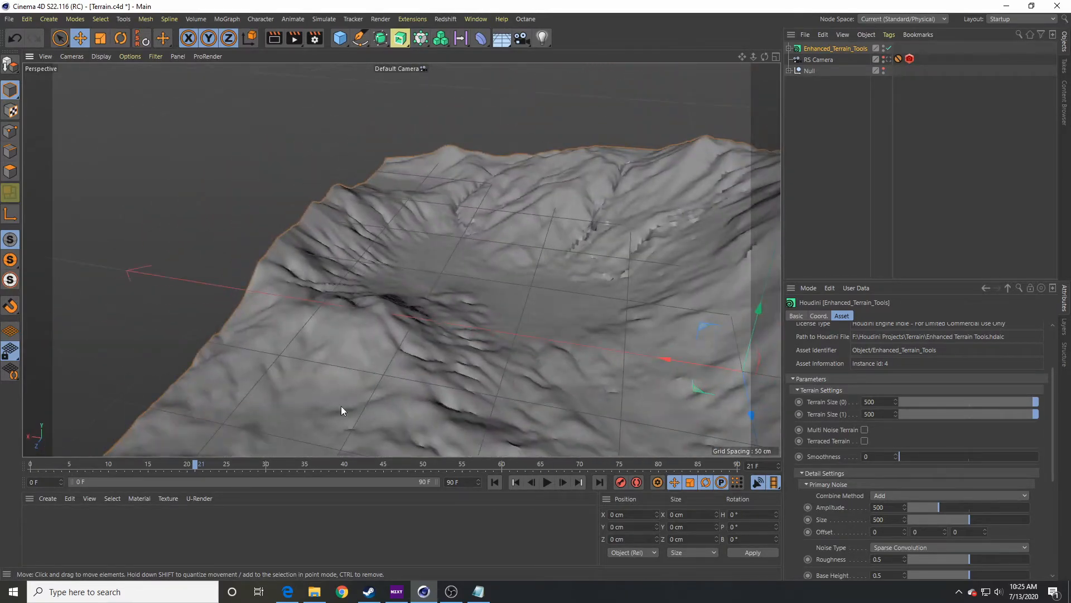
Restore the terrain Smoothness to 1 and compare the surface from another angle.
{"action": "left_click_drag", "start_coordinate": [561, 320], "coordinate": [612, 316], "text": "alt"}
{"action": "left_click", "coordinate": [865, 456]}
{"action": "type", "text": "1"}
{"action": "key", "text": "Return"}
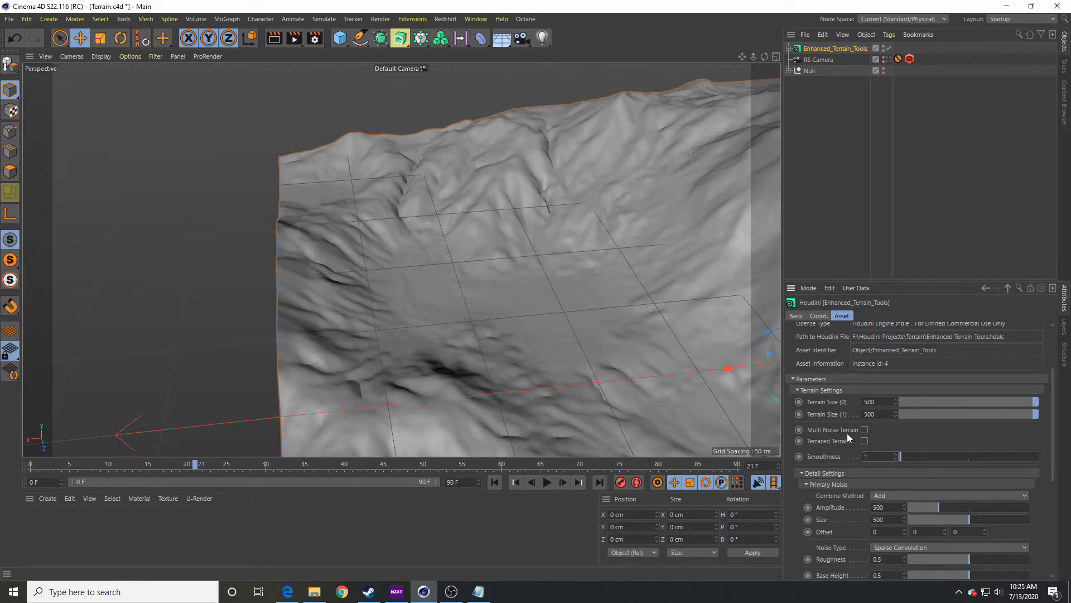
{"action": "left_click_drag", "start_coordinate": [590, 304], "coordinate": [424, 312], "text": "alt"}
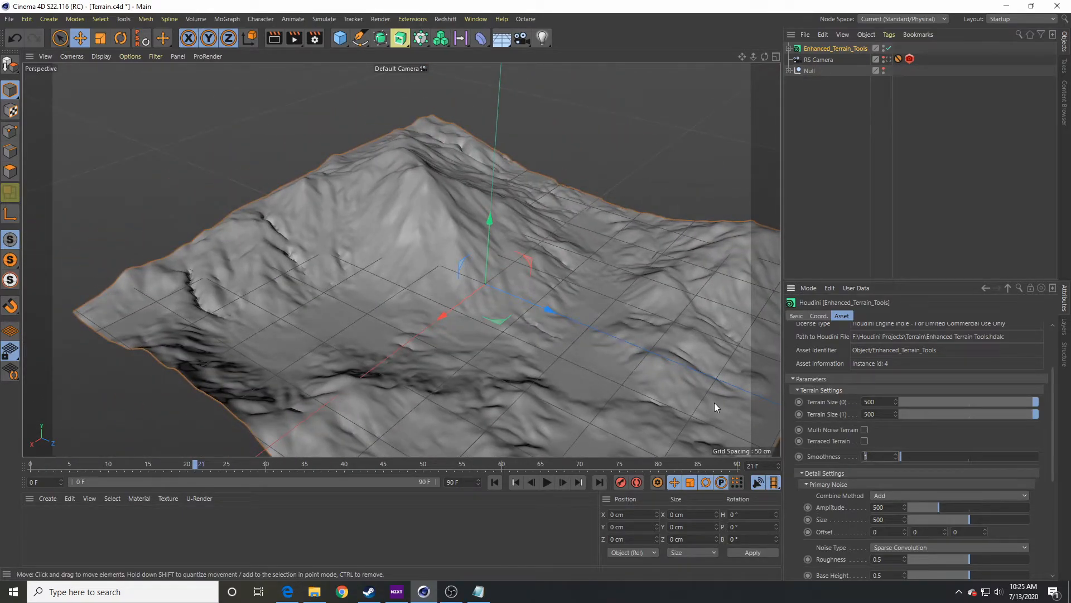
Set the terrain Smoothness to 10 and inspect the softened terrain from different angles.
{"action": "type", "text": "10"}
{"action": "key", "text": "Return"}
{"action": "left_click_drag", "start_coordinate": [468, 362], "coordinate": [440, 306], "text": "alt"}
{"action": "right_click_drag", "start_coordinate": [440, 306], "coordinate": [380, 308], "text": "alt"}
{"action": "left_click_drag", "start_coordinate": [380, 308], "coordinate": [242, 298], "text": "alt"}
Set the terrain Smoothness back to 1 and view the eroded mountain again.
{"action": "left_click_drag", "start_coordinate": [977, 459], "coordinate": [844, 444]}
{"action": "left_click", "coordinate": [881, 455]}
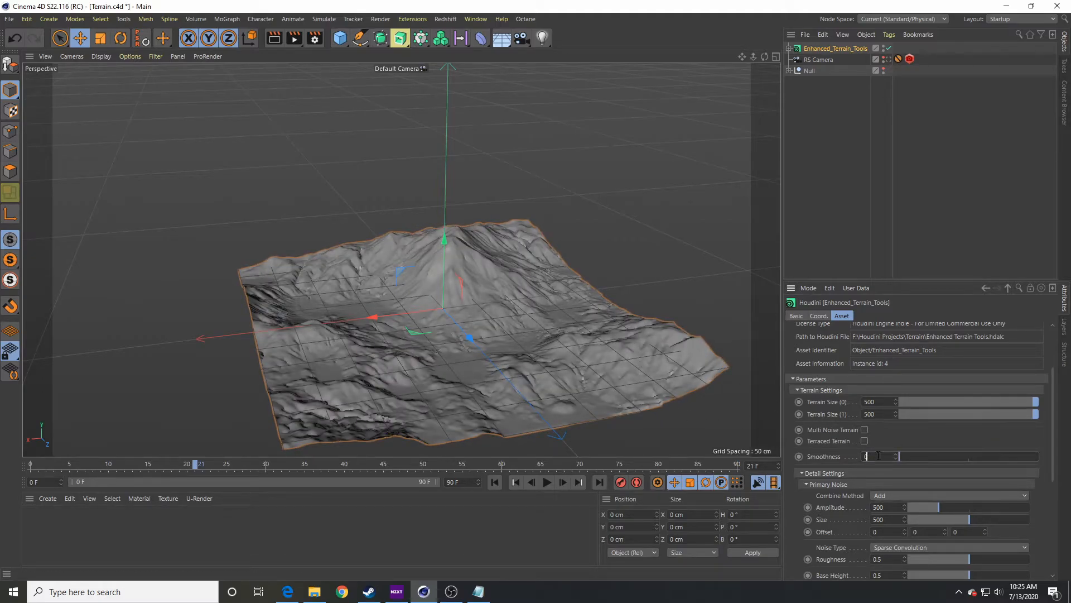
{"action": "key", "text": "Return"}
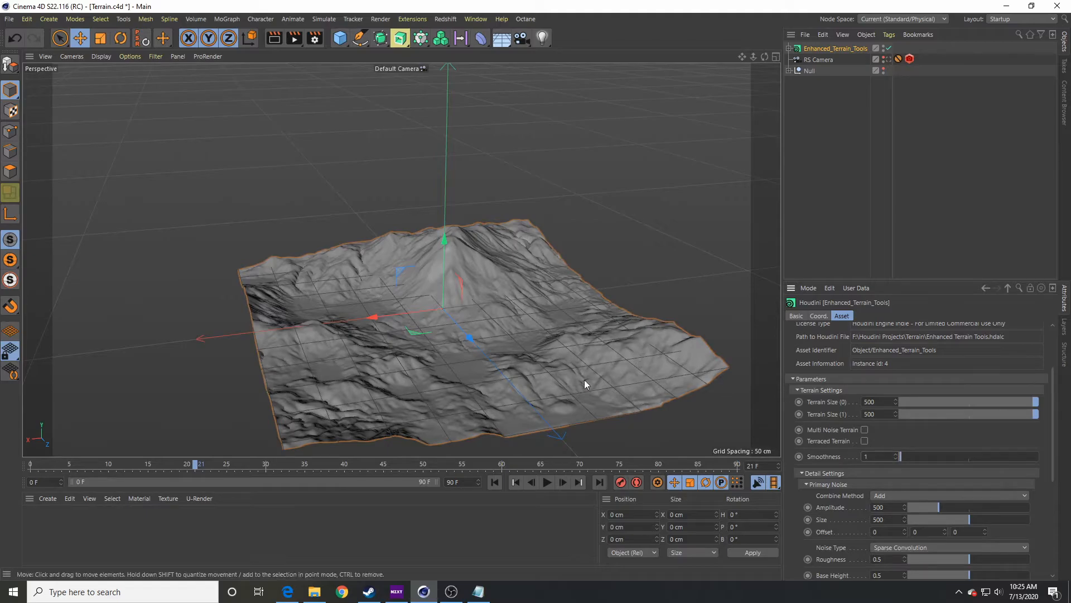
{"action": "left_click_drag", "start_coordinate": [336, 401], "coordinate": [420, 369], "text": "alt"}
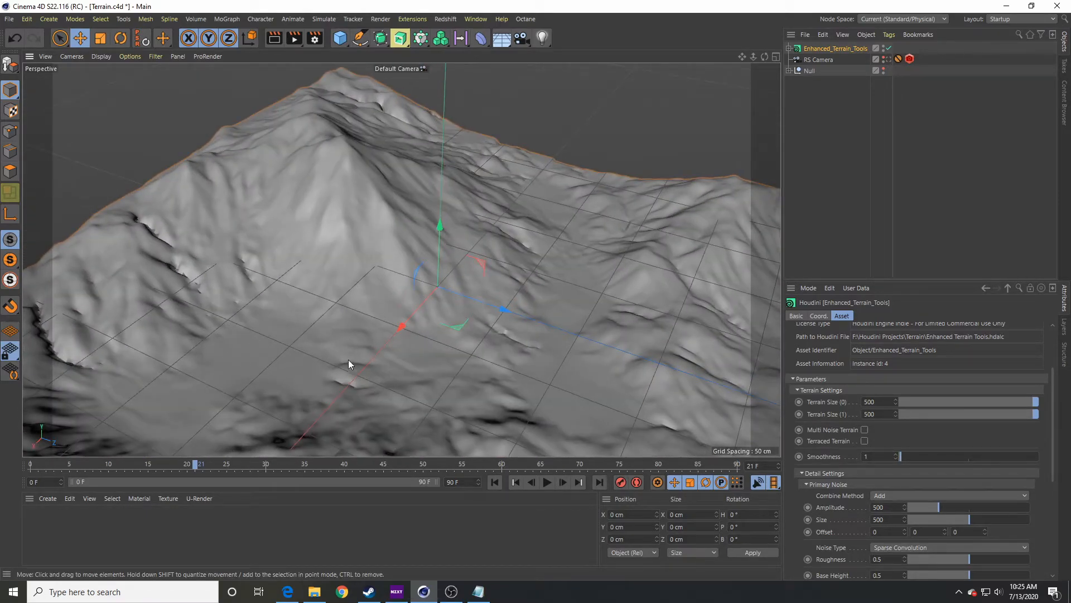
Raise the Primary Noise Base Height to 0.72 and set its Clipping Minimum to 0.
{"action": "scroll", "coordinate": [835, 457], "scroll_direction": "up", "scroll_amount": 3}
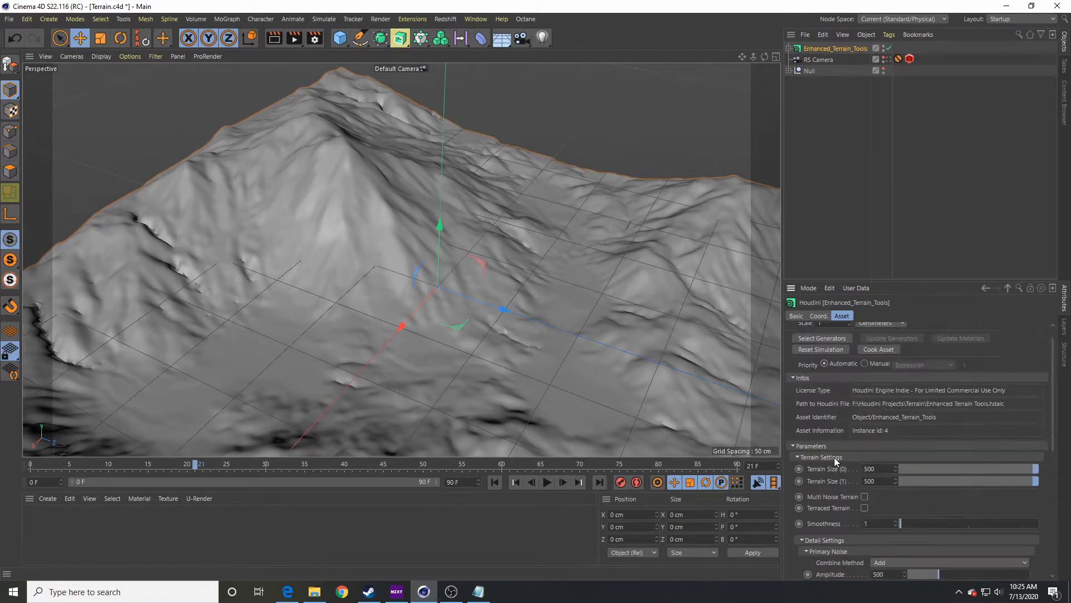
{"action": "scroll", "coordinate": [848, 434], "scroll_direction": "up", "scroll_amount": 1}
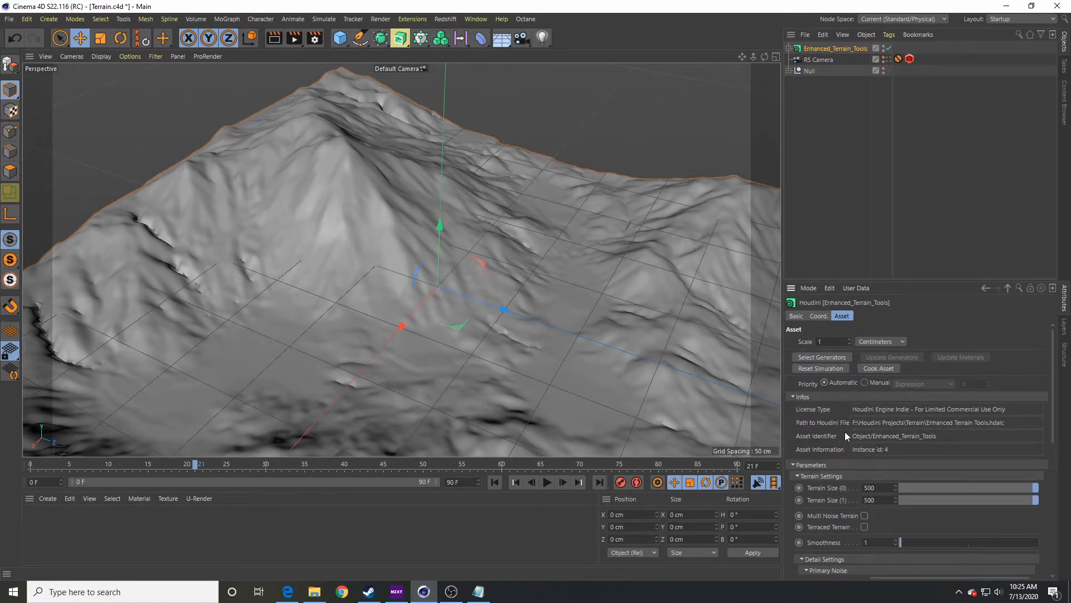
{"action": "scroll", "coordinate": [869, 512], "scroll_direction": "down", "scroll_amount": 10}
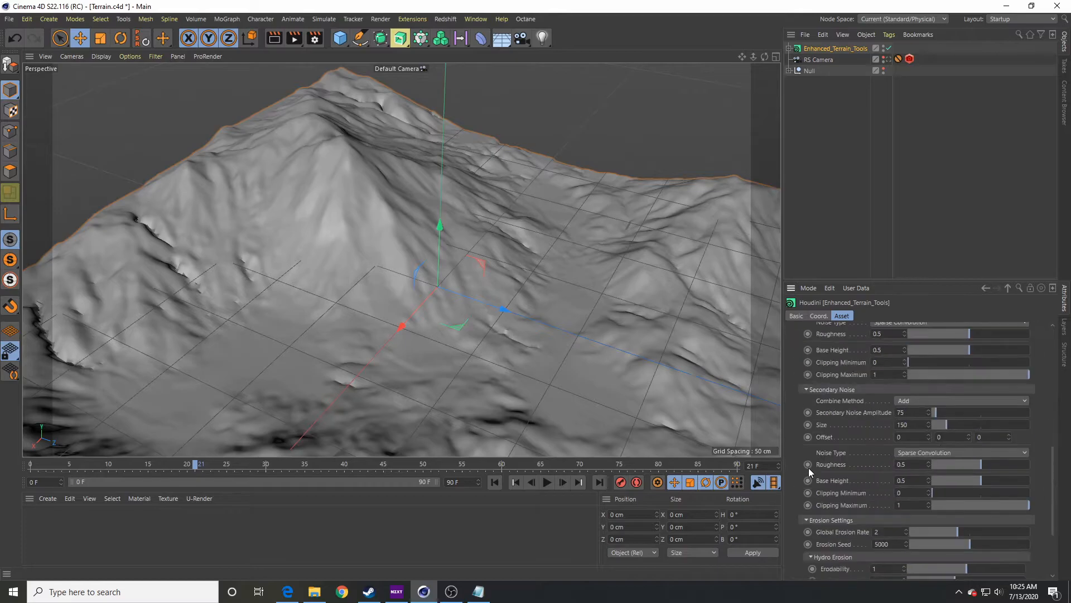
{"action": "scroll", "coordinate": [841, 460], "scroll_direction": "down", "scroll_amount": 2}
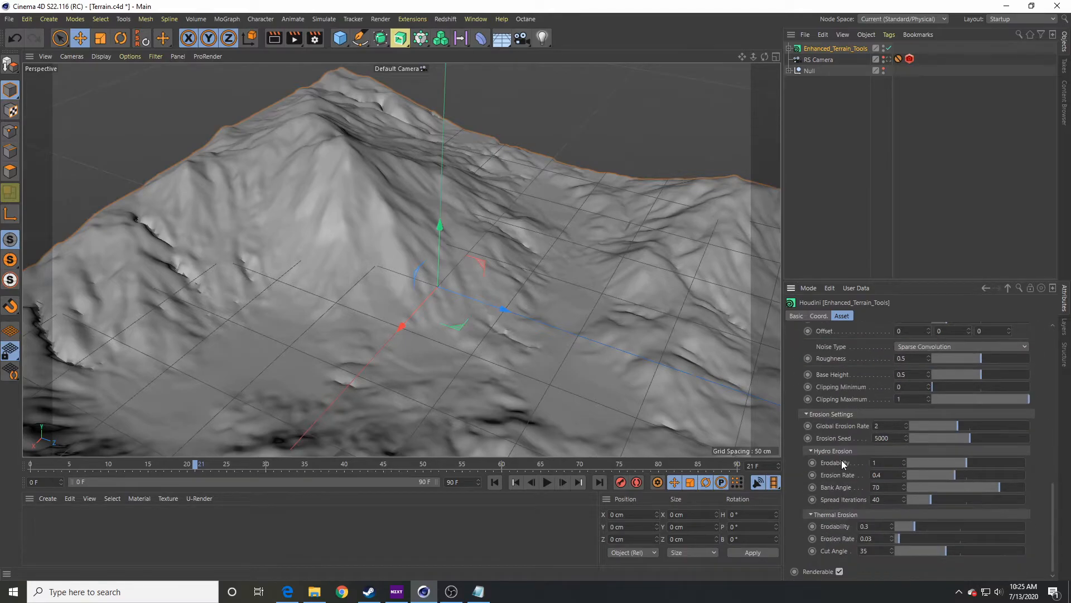
{"action": "scroll", "coordinate": [862, 420], "scroll_direction": "up", "scroll_amount": 4}
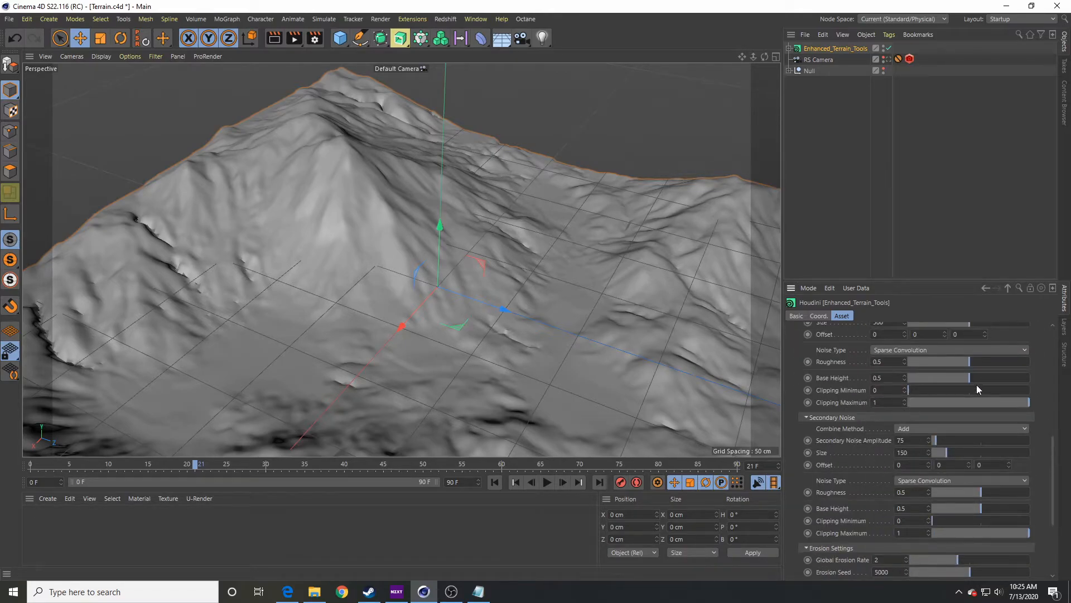
{"action": "left_click_drag", "start_coordinate": [969, 378], "coordinate": [996, 380]}
{"action": "left_click", "coordinate": [879, 390]}
{"action": "scroll", "coordinate": [878, 390], "scroll_direction": "up", "scroll_amount": 2}
{"action": "left_click_drag", "start_coordinate": [895, 395], "coordinate": [824, 393]}
{"action": "type", "text": "0"}
{"action": "key", "text": "Return"}
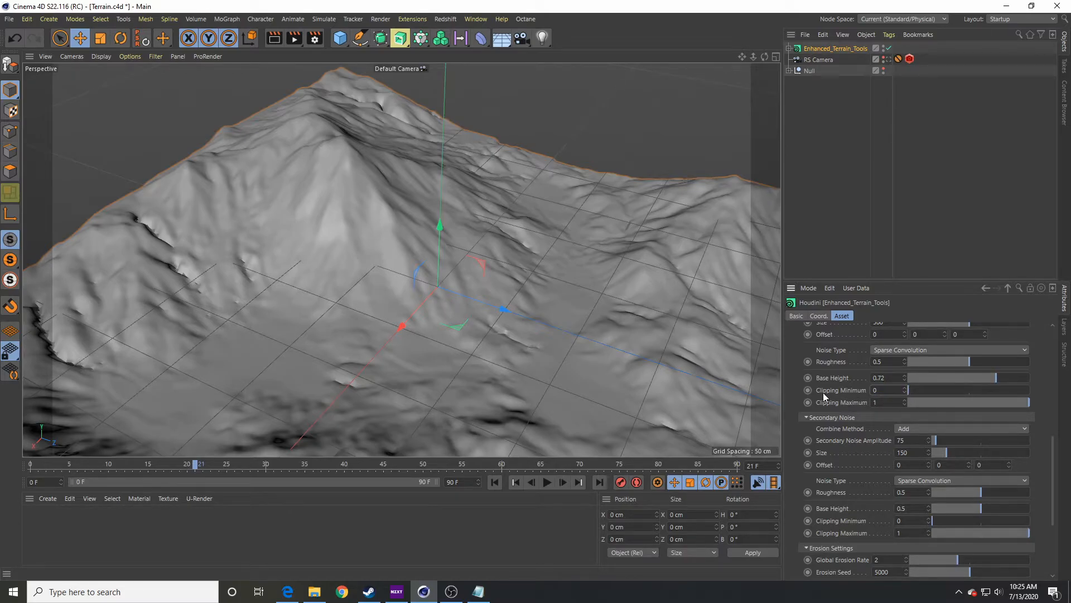
Rewind the timeline to frame 0 and lower the Primary Noise Base Height to 0.51.
{"action": "left_click", "coordinate": [497, 483]}
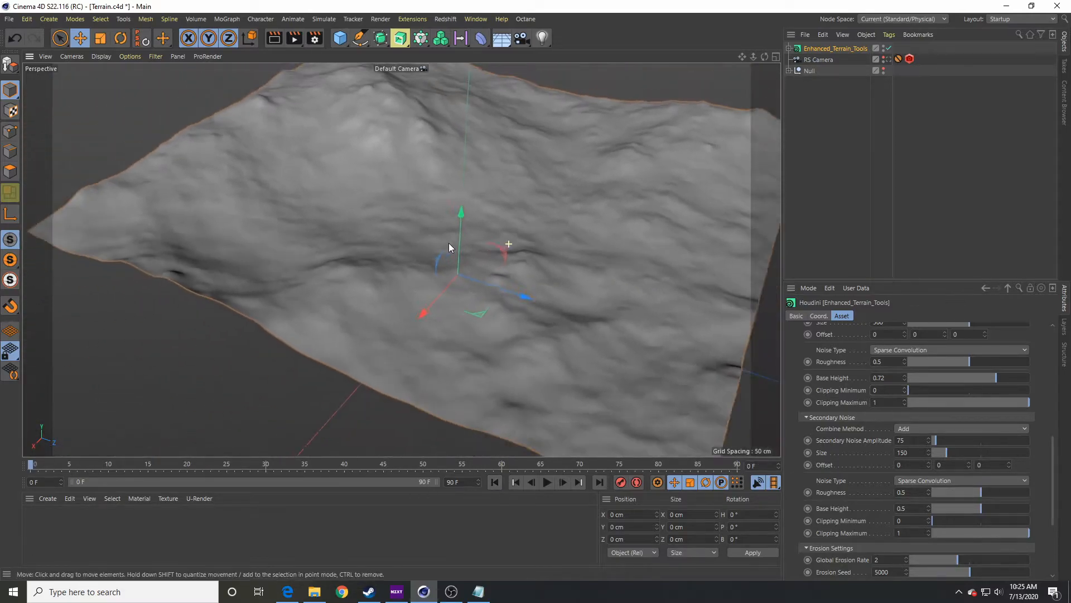
{"action": "left_click_drag", "start_coordinate": [994, 382], "coordinate": [971, 380]}
{"action": "left_click_drag", "start_coordinate": [457, 344], "coordinate": [530, 329], "text": "alt"}
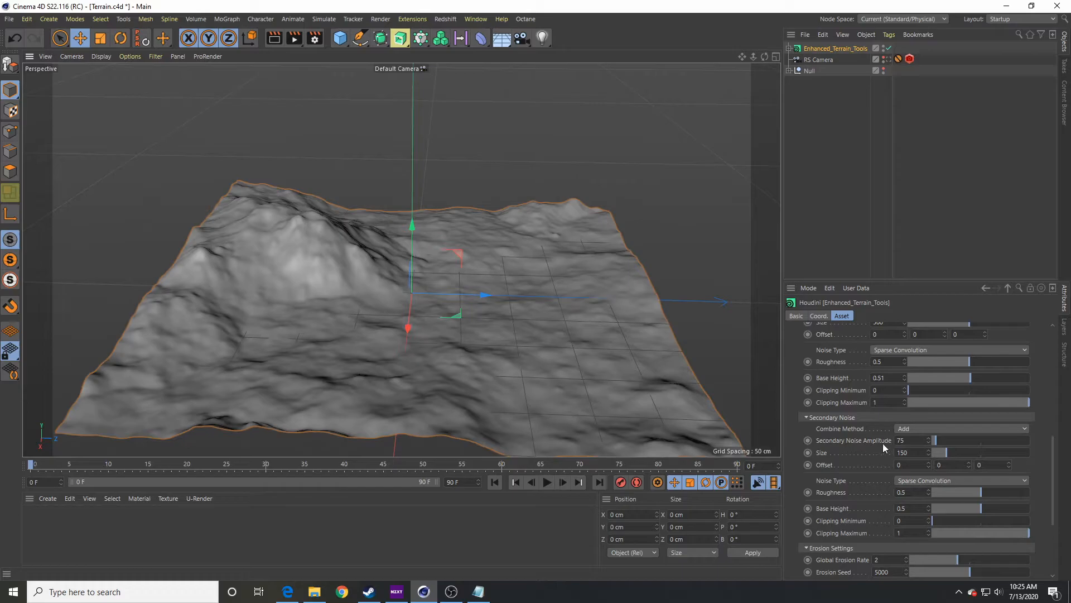
Set the Secondary Noise Amplitude to 50.
{"action": "scroll", "coordinate": [893, 450], "scroll_direction": "up", "scroll_amount": 1}
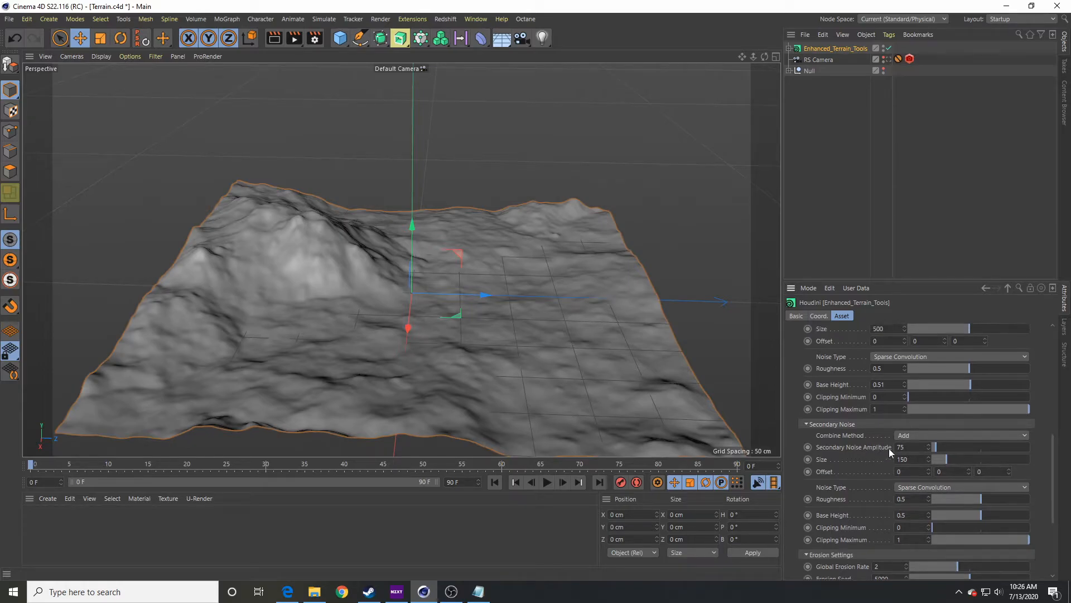
{"action": "double_click", "coordinate": [904, 447]}
{"action": "type", "text": "50"}
{"action": "key", "text": "Return"}
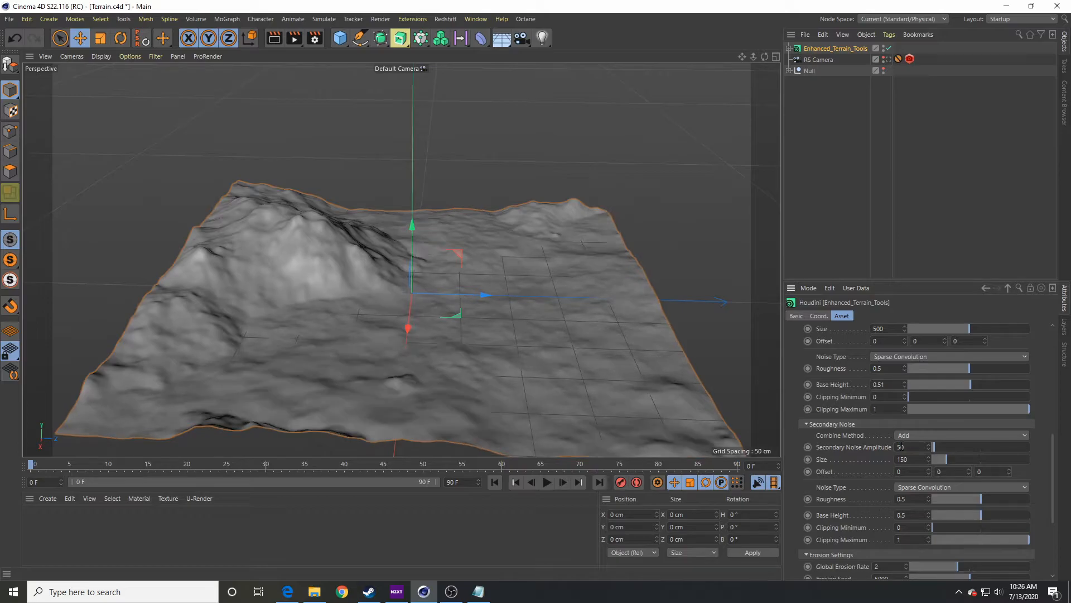
Try a Secondary Noise Size of 76.7, then reset that parameter to its default.
{"action": "mouse_move", "coordinate": [951, 463]}
{"action": "left_mouse_down"}
{"action": "mouse_move", "coordinate": [985, 459]}
{"action": "mouse_move", "coordinate": [940, 458]}
{"action": "left_mouse_up"}
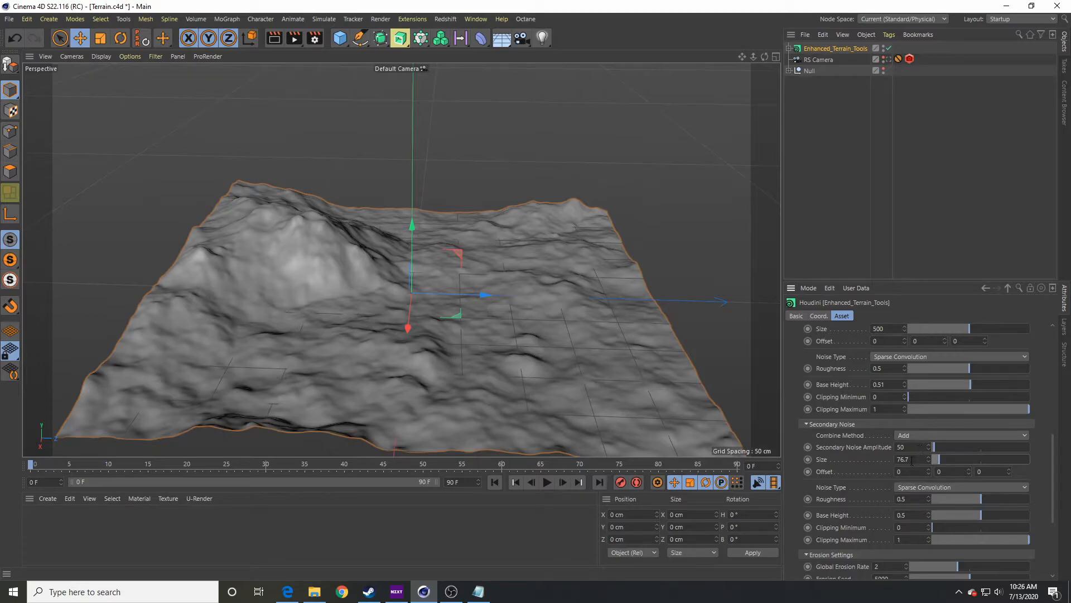
{"action": "right_click", "coordinate": [820, 457]}
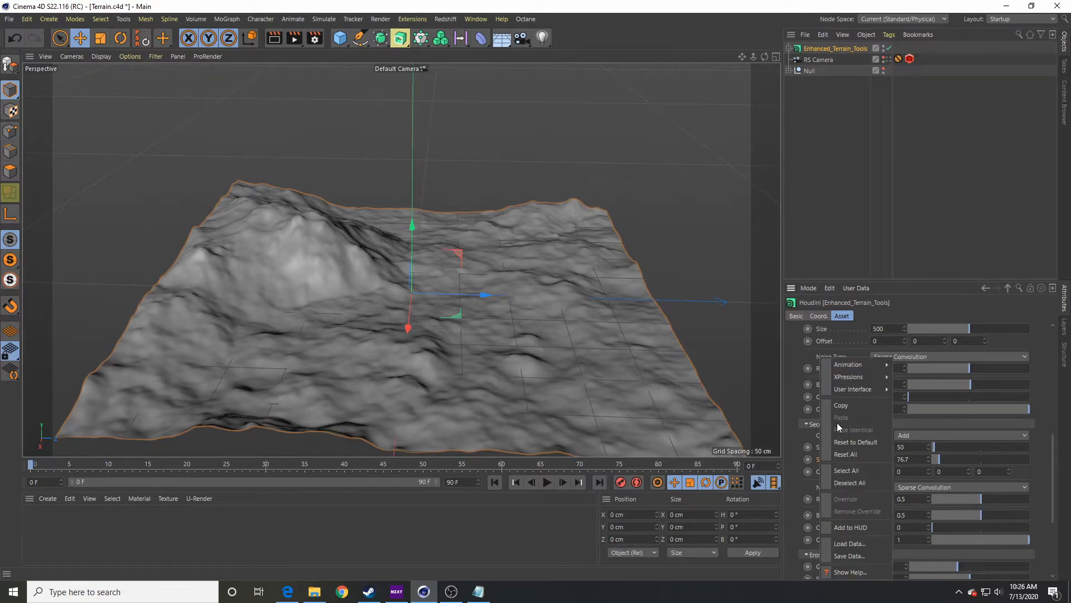
{"action": "left_click", "coordinate": [856, 442]}
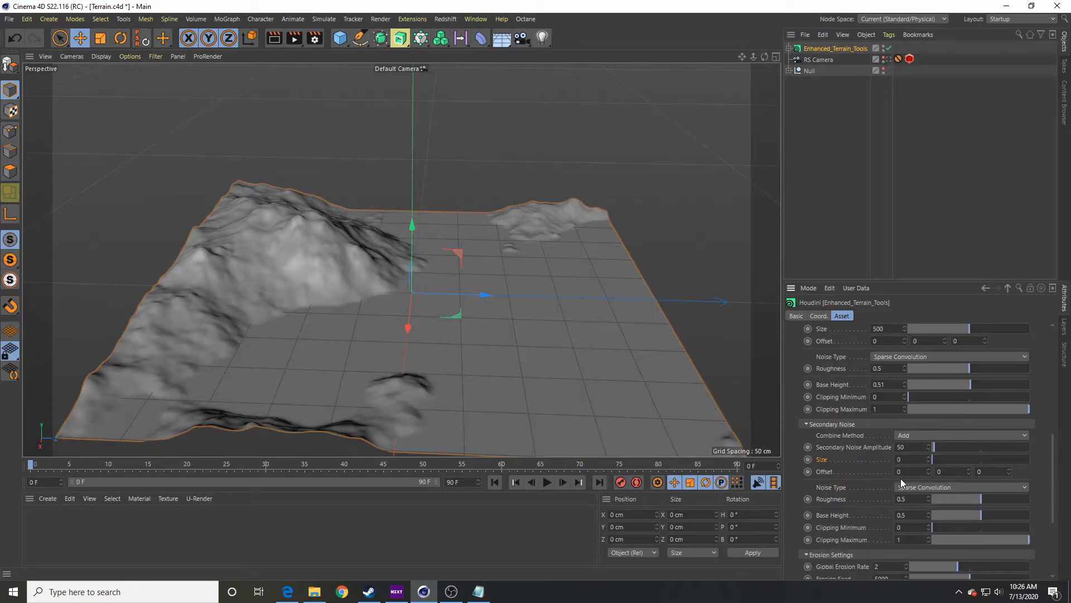
{"action": "right_click", "coordinate": [828, 458]}
{"action": "left_click", "coordinate": [855, 445]}
Set the Secondary Noise Size to 150.
{"action": "left_click_drag", "start_coordinate": [907, 458], "coordinate": [864, 458]}
{"action": "type", "text": "150"}
{"action": "key", "text": "Return"}
{"action": "left_click_drag", "start_coordinate": [912, 471], "coordinate": [889, 472]}
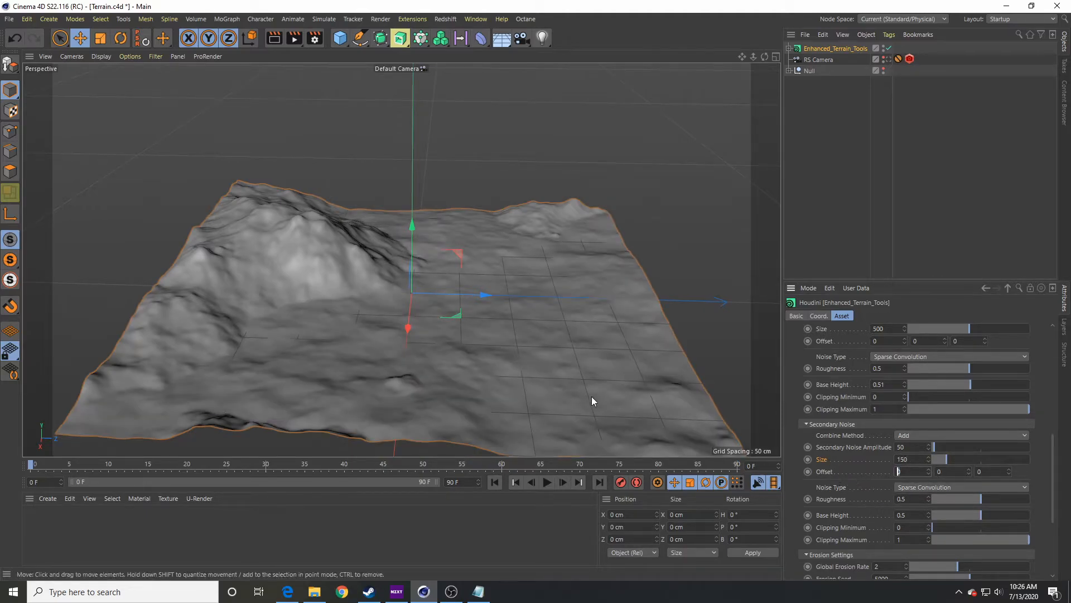
Try Periodic Flow as the Secondary Noise type and inspect the terrain from another angle.
{"action": "left_click", "coordinate": [926, 486]}
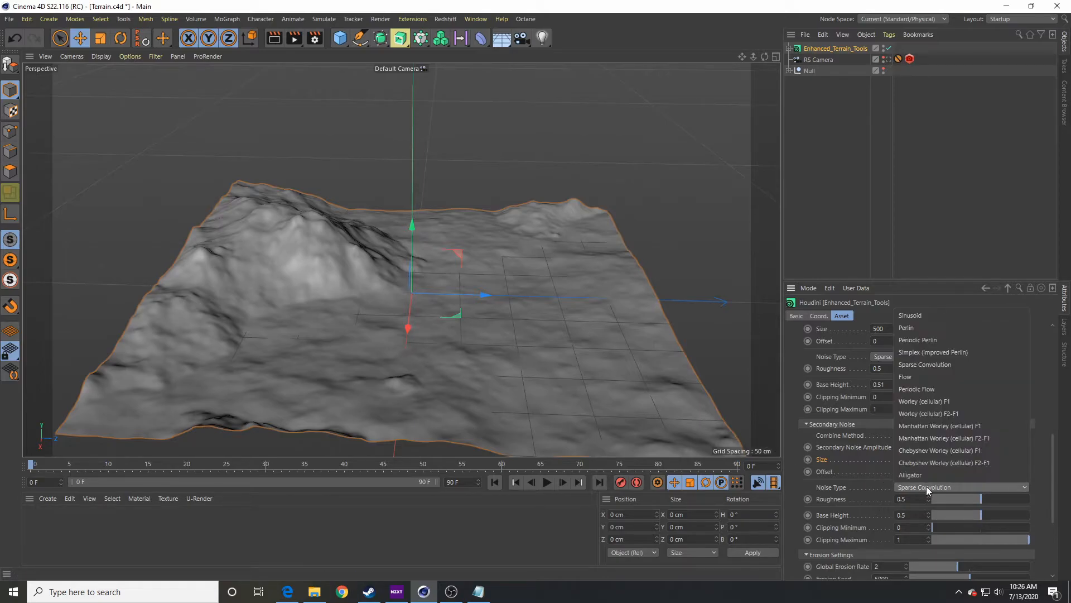
{"action": "left_click", "coordinate": [932, 390]}
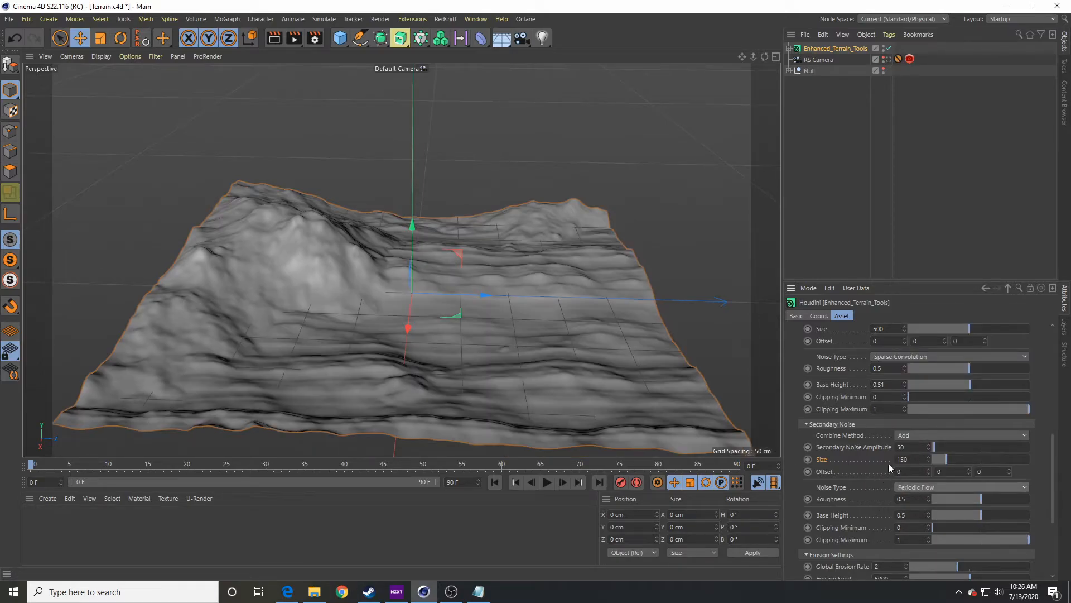
{"action": "mouse_move", "coordinate": [585, 379]}
{"action": "left_mouse_down", "text": "alt"}
{"action": "mouse_move", "coordinate": [513, 385]}
{"action": "mouse_move", "coordinate": [428, 363]}
{"action": "mouse_move", "coordinate": [599, 380]}
{"action": "left_mouse_up", "text": "alt"}
{"action": "left_click", "coordinate": [929, 497]}
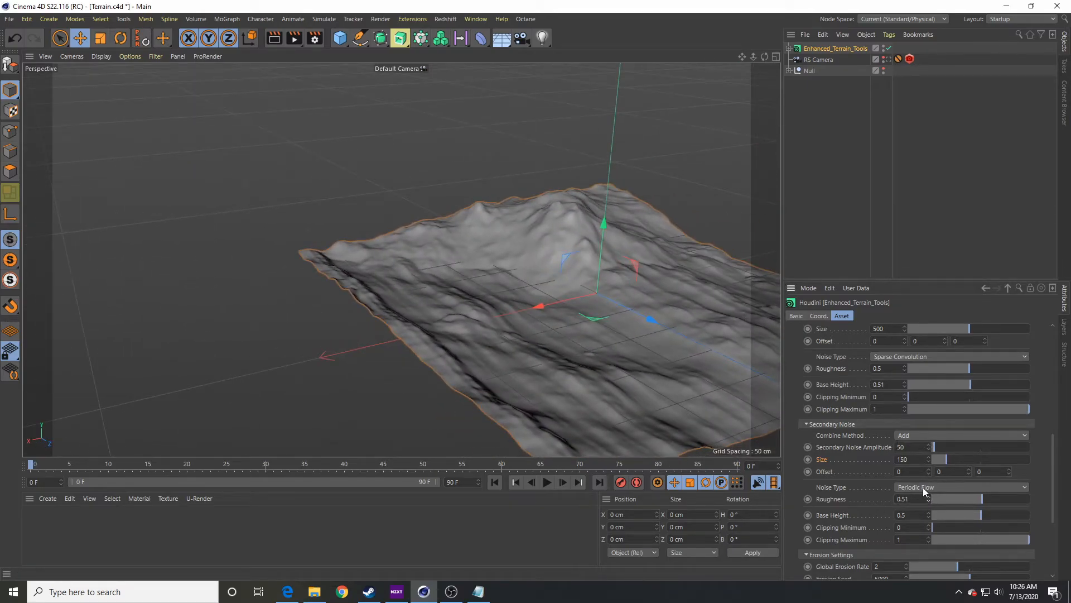
Switch the Secondary Noise type back to Sparse Convolution and view the terrain.
{"action": "left_click", "coordinate": [923, 487]}
{"action": "left_click", "coordinate": [959, 363]}
{"action": "left_click_drag", "start_coordinate": [458, 334], "coordinate": [549, 346], "text": "alt"}
{"action": "scroll", "coordinate": [550, 346], "scroll_direction": "up", "scroll_amount": 1}
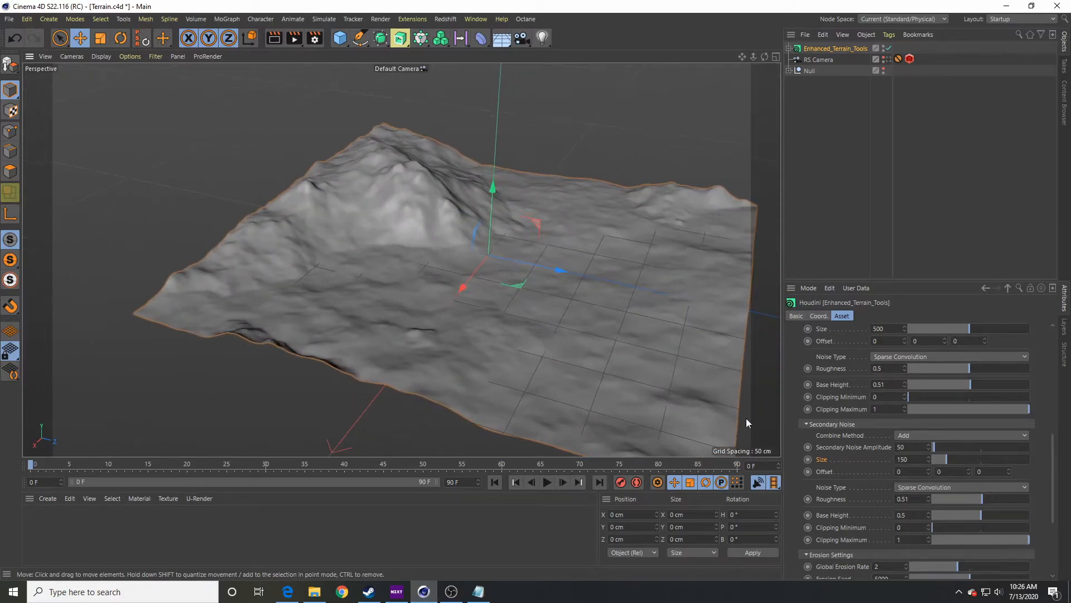
Try higher and lower Secondary Noise Roughness values, finishing at 0.39.
{"action": "left_click_drag", "start_coordinate": [912, 499], "coordinate": [869, 495]}
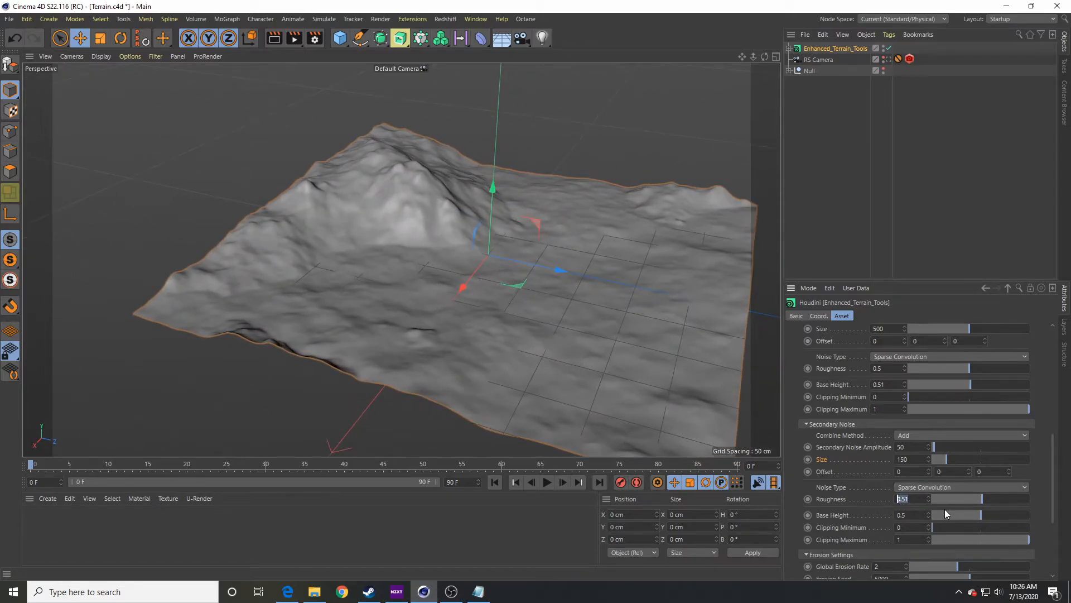
{"action": "left_click_drag", "start_coordinate": [1001, 496], "coordinate": [1015, 496]}
{"action": "mouse_move", "coordinate": [982, 496]}
{"action": "left_mouse_down"}
{"action": "mouse_move", "coordinate": [954, 500]}
{"action": "mouse_move", "coordinate": [999, 501]}
{"action": "mouse_move", "coordinate": [970, 502]}
{"action": "left_mouse_up"}
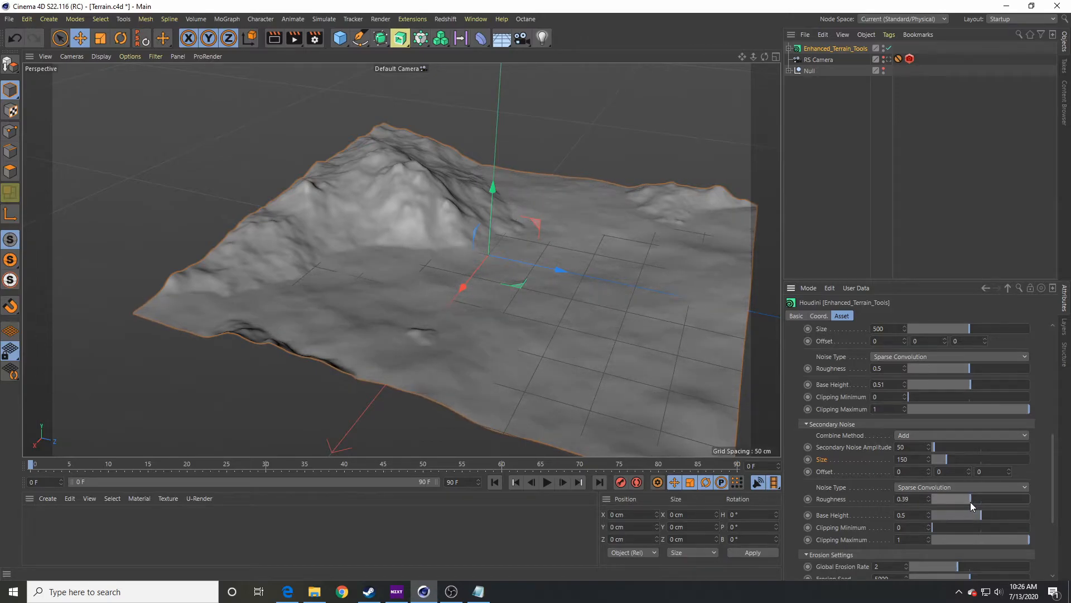
Set the Secondary Noise Roughness to 0.5 and look at the terrain from closer up.
{"action": "left_click", "coordinate": [905, 498]}
{"action": "type", "text": "5"}
{"action": "key", "text": "Return"}
{"action": "type", "text": "."}
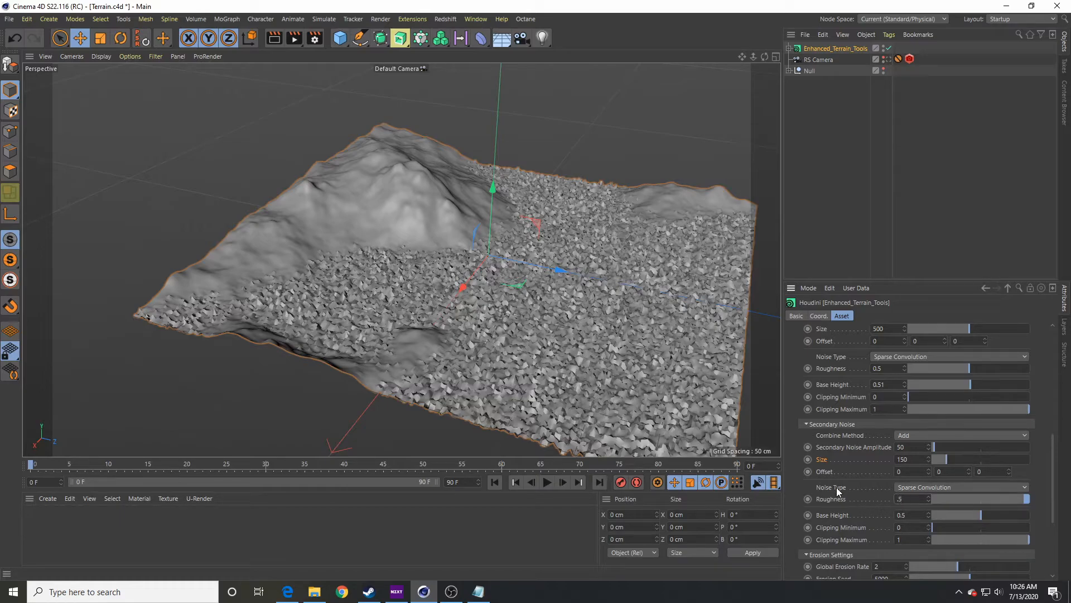
{"action": "key", "text": "Return"}
{"action": "left_click_drag", "start_coordinate": [441, 419], "coordinate": [497, 380], "text": "alt"}
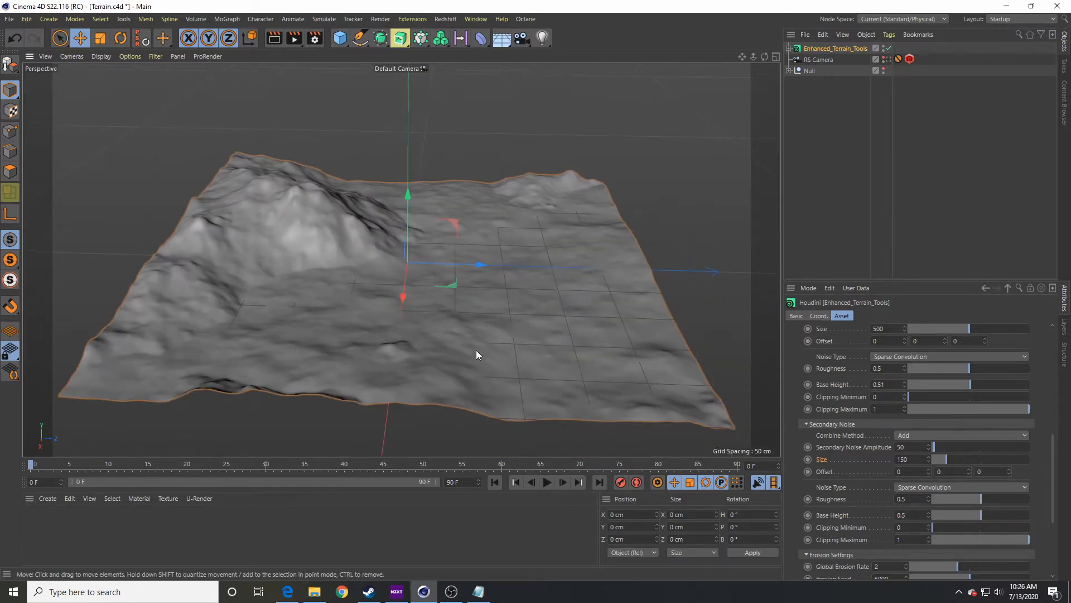
{"action": "right_click_drag", "start_coordinate": [478, 352], "coordinate": [511, 346], "text": "alt"}
{"action": "middle_click_drag", "start_coordinate": [468, 327], "coordinate": [502, 341], "text": "alt"}
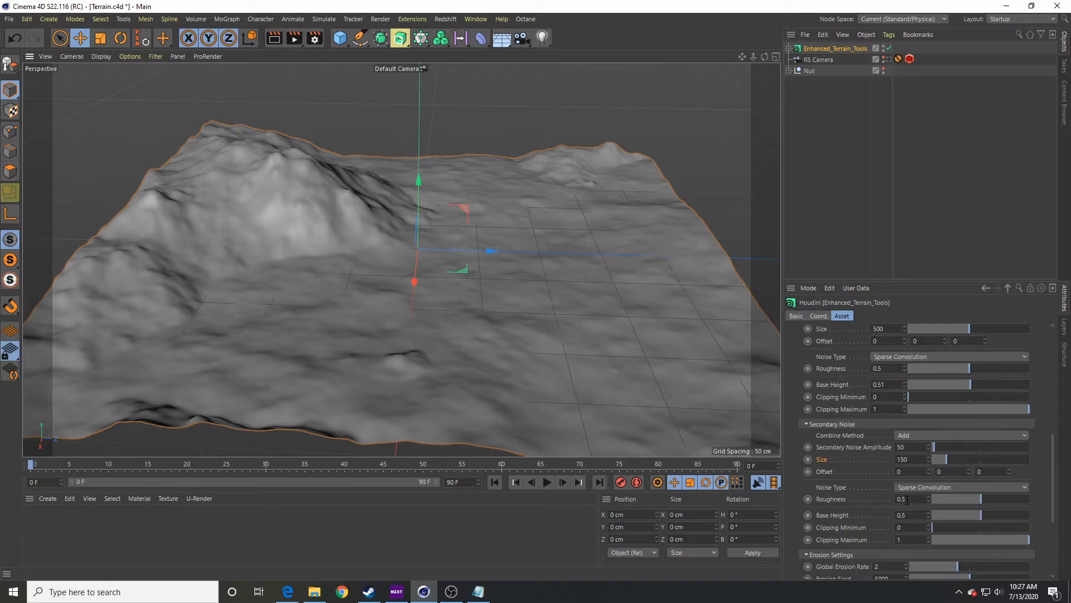
Try a Secondary Noise Roughness of about 0.76, then return it to 0.5.
{"action": "mouse_move", "coordinate": [1002, 499]}
{"action": "left_mouse_down"}
{"action": "mouse_move", "coordinate": [993, 498]}
{"action": "mouse_move", "coordinate": [1019, 498]}
{"action": "mouse_move", "coordinate": [993, 500]}
{"action": "mouse_move", "coordinate": [1008, 500]}
{"action": "left_mouse_up"}
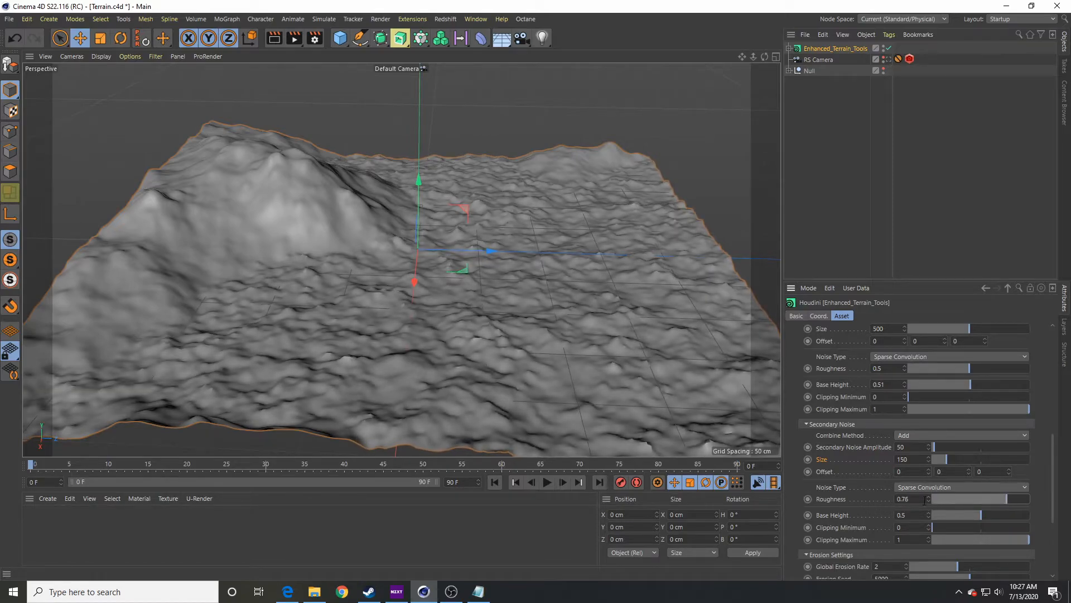
{"action": "type", "text": "0.5"}
{"action": "key", "text": "Return"}
Lower the Secondary Noise Base Height to 0.09.
{"action": "scroll", "coordinate": [851, 489], "scroll_direction": "down", "scroll_amount": 3}
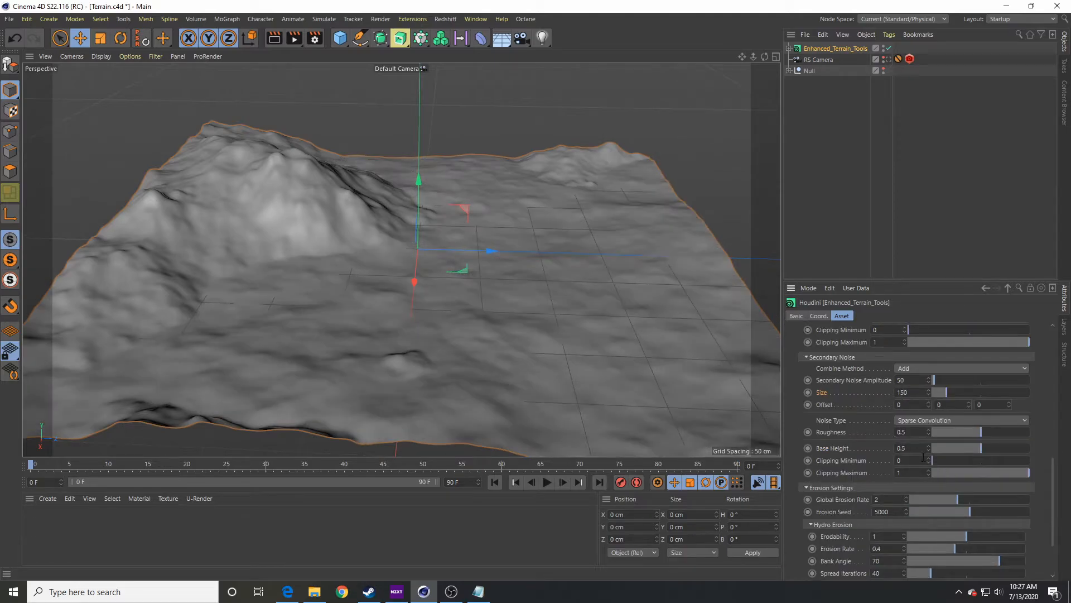
{"action": "left_click_drag", "start_coordinate": [971, 449], "coordinate": [942, 448]}
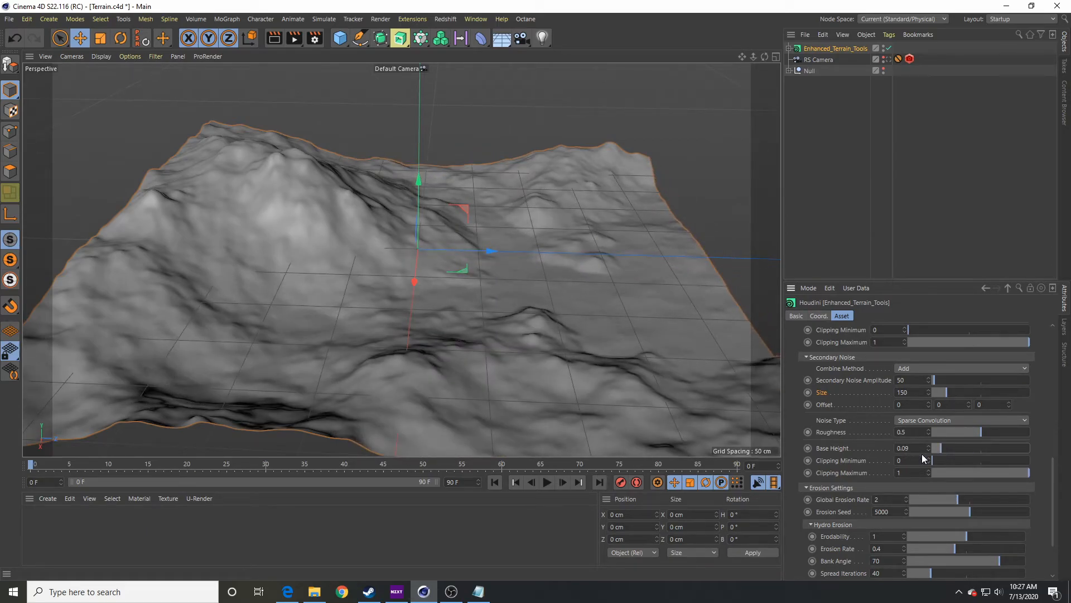
Set the Secondary Noise Base Height to 0.5.
{"action": "left_click", "coordinate": [904, 448]}
{"action": "type", "text": "0.5"}
{"action": "key", "text": "Return"}
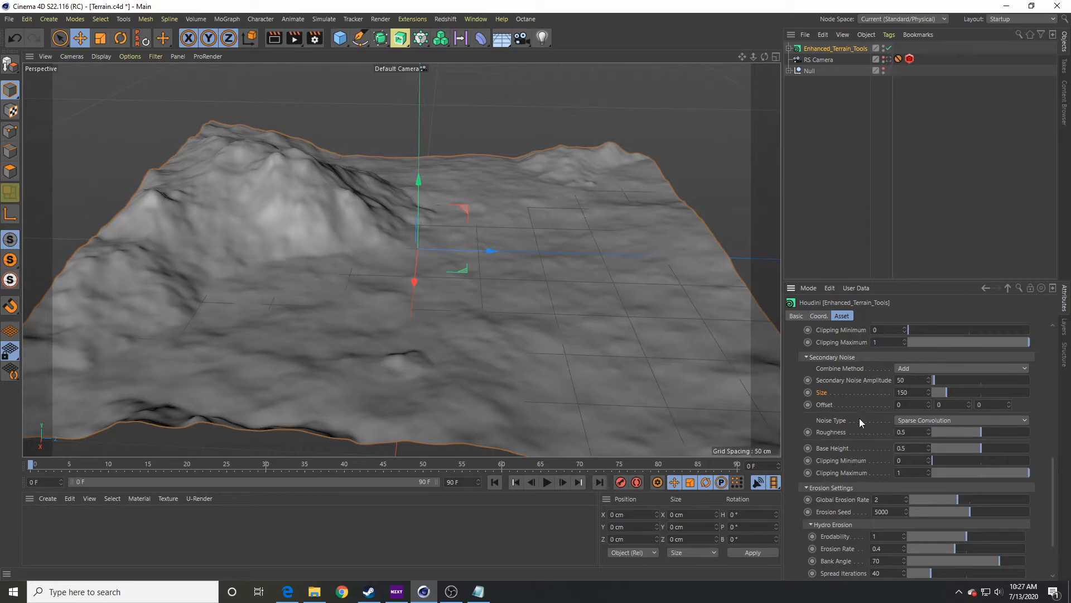
Try the Replace, Add and Subtract noise blend modes on the multi-noise terrain.
{"action": "scroll", "coordinate": [859, 417], "scroll_direction": "up", "scroll_amount": 5}
{"action": "scroll", "coordinate": [859, 419], "scroll_direction": "up", "scroll_amount": 5}
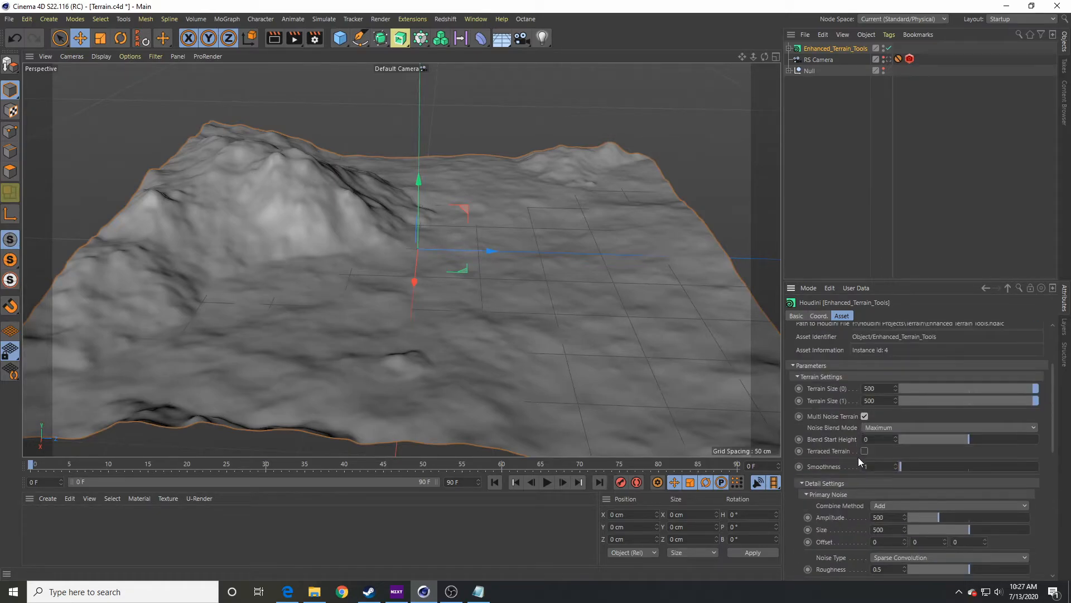
{"action": "left_click", "coordinate": [870, 428]}
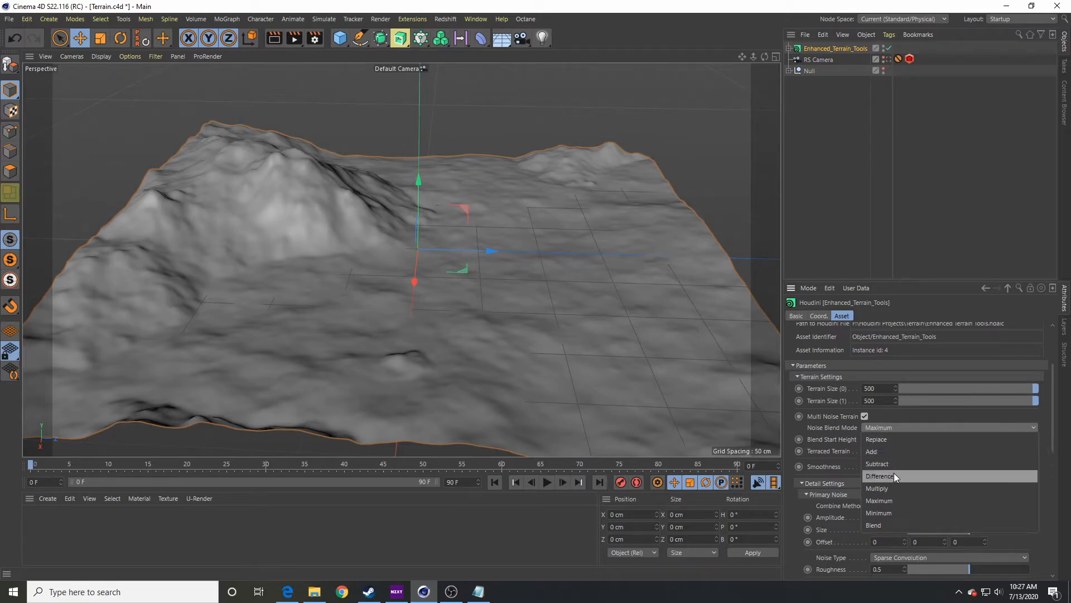
{"action": "left_click", "coordinate": [892, 440]}
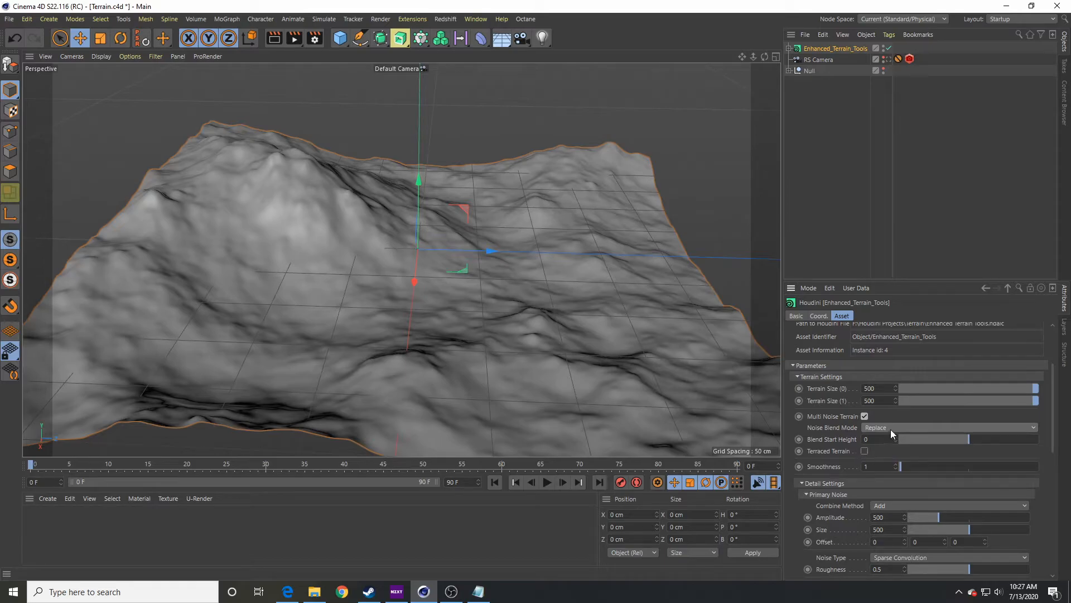
{"action": "left_click", "coordinate": [895, 426]}
{"action": "left_click", "coordinate": [877, 450]}
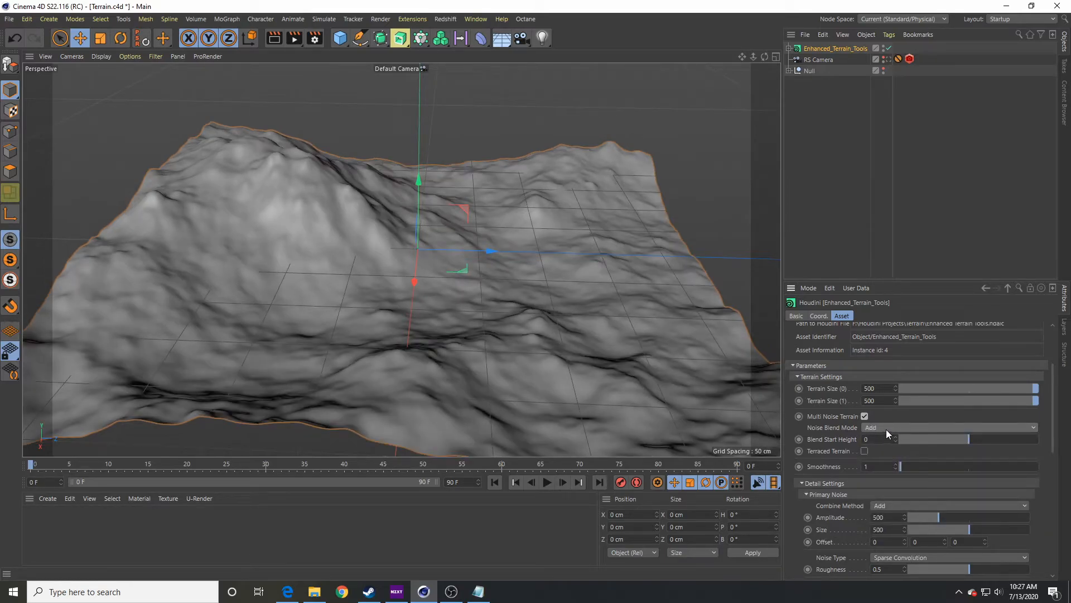
{"action": "left_click", "coordinate": [886, 430]}
{"action": "left_click", "coordinate": [881, 460]}
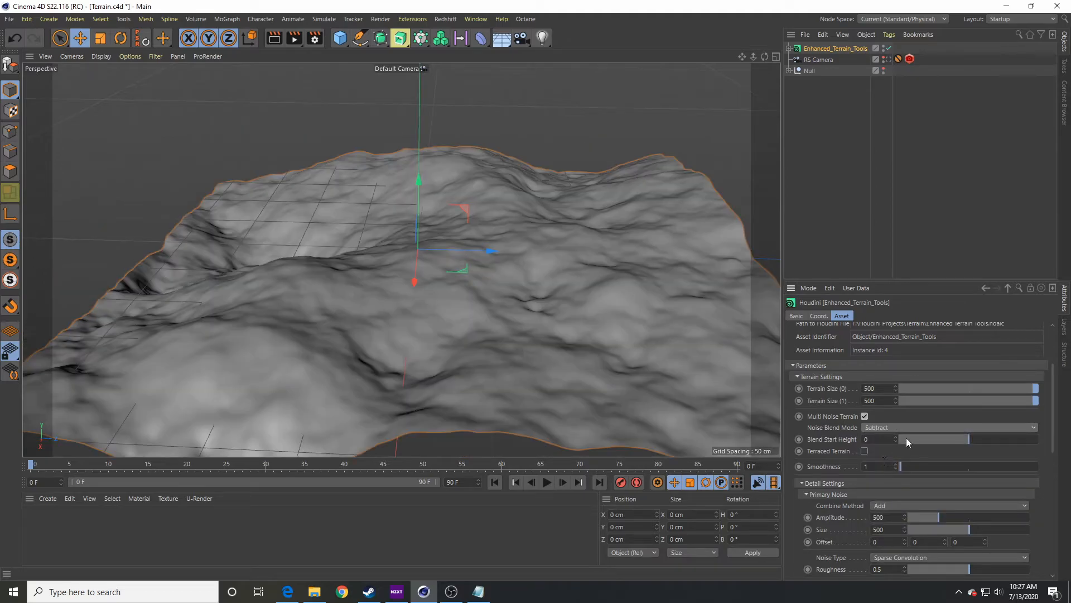
Try the Multiply noise blend mode on the multi-noise terrain.
{"action": "left_click", "coordinate": [898, 427]}
{"action": "left_click", "coordinate": [895, 462]}
{"action": "left_click", "coordinate": [902, 429]}
{"action": "left_click", "coordinate": [885, 486]}
Try the Blend noise mode with Blend Amounts of 0 and 1, then return the blend mode to Maximum.
{"action": "left_click", "coordinate": [901, 430]}
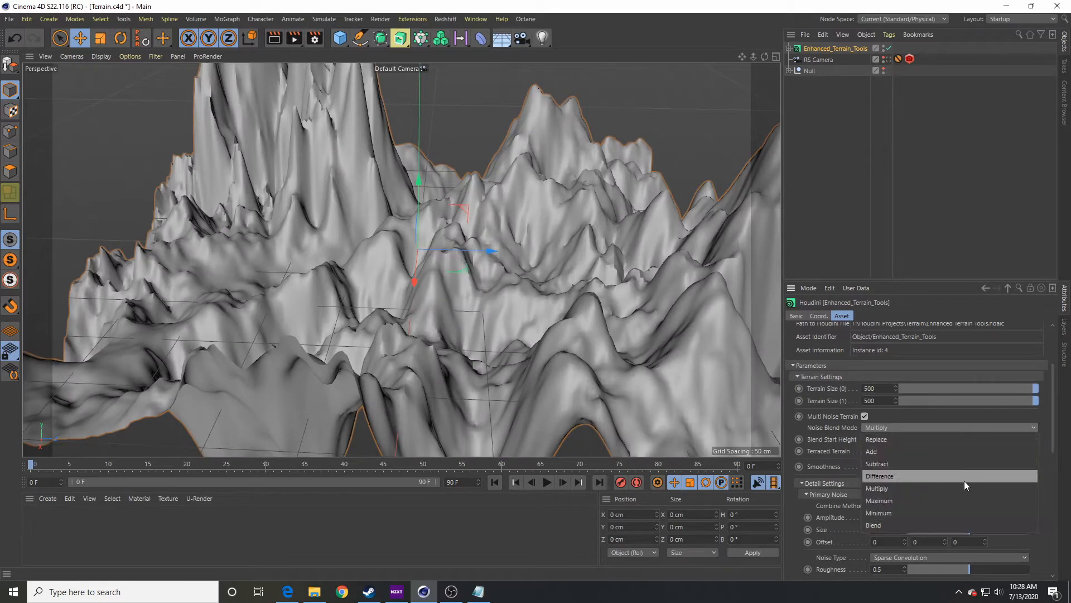
{"action": "left_click", "coordinate": [885, 524]}
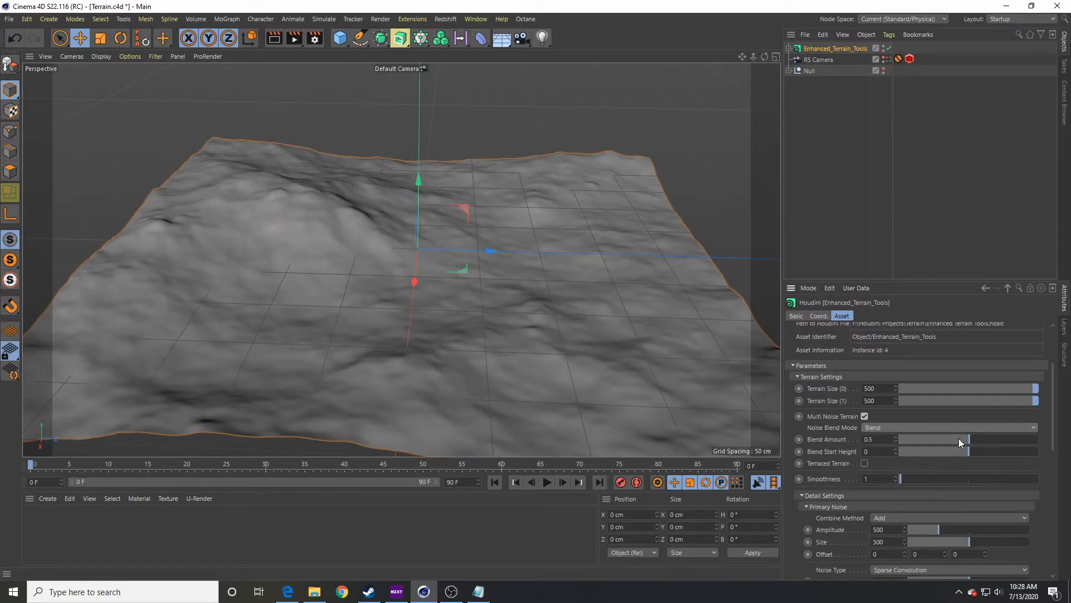
{"action": "left_click_drag", "start_coordinate": [970, 440], "coordinate": [827, 419]}
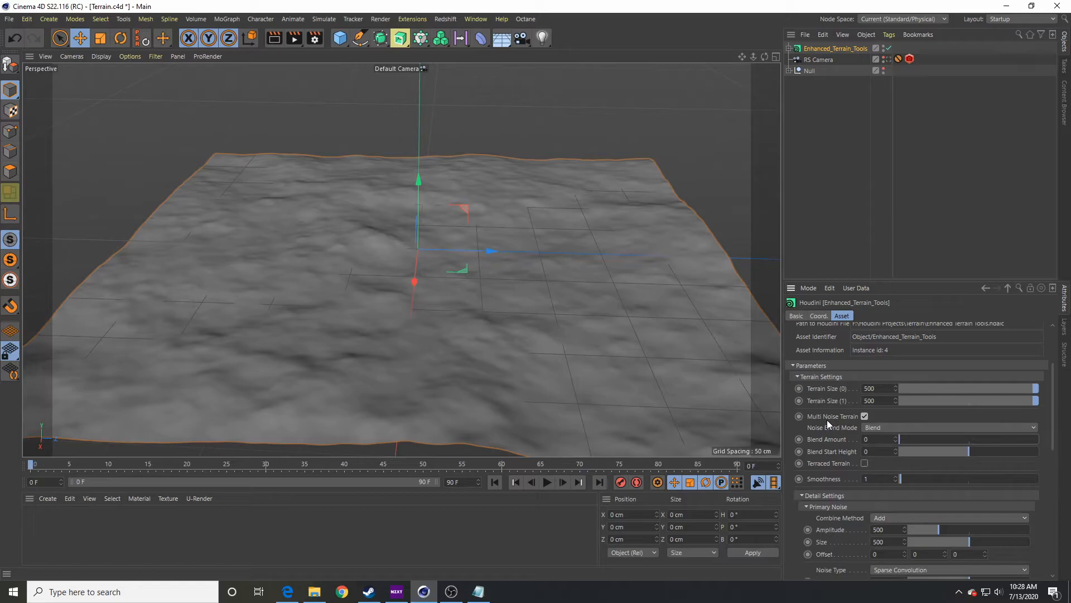
{"action": "left_click_drag", "start_coordinate": [827, 419], "coordinate": [1044, 430]}
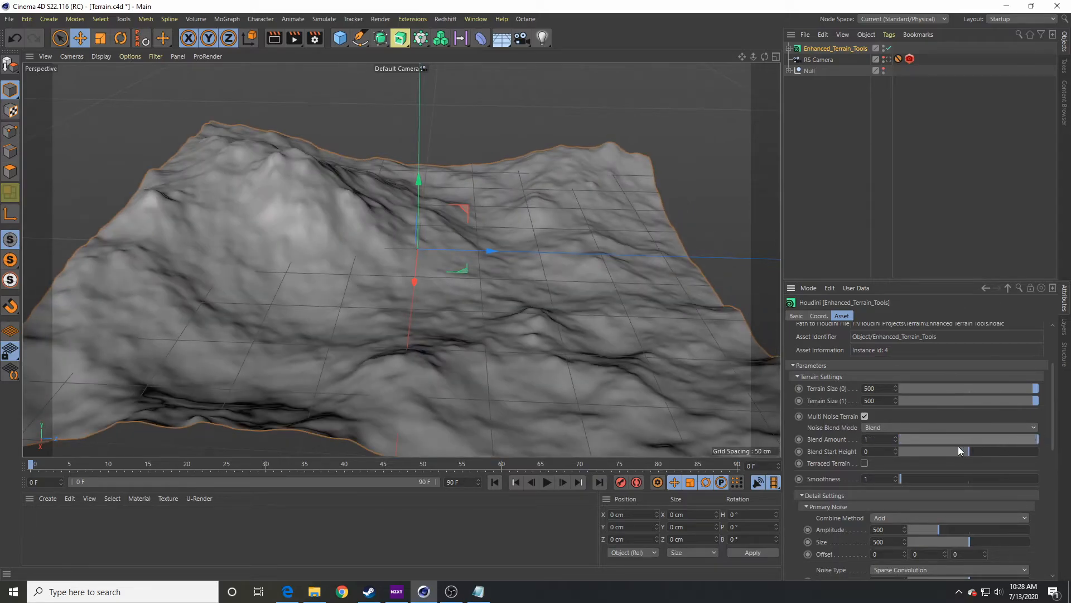
{"action": "left_click", "coordinate": [885, 428]}
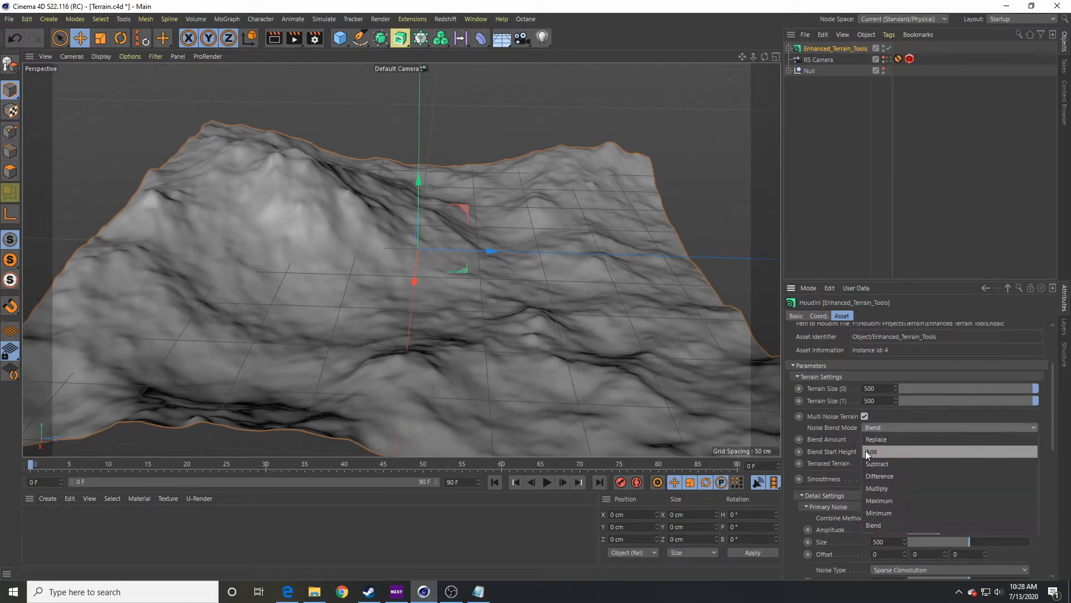
{"action": "left_click", "coordinate": [898, 500]}
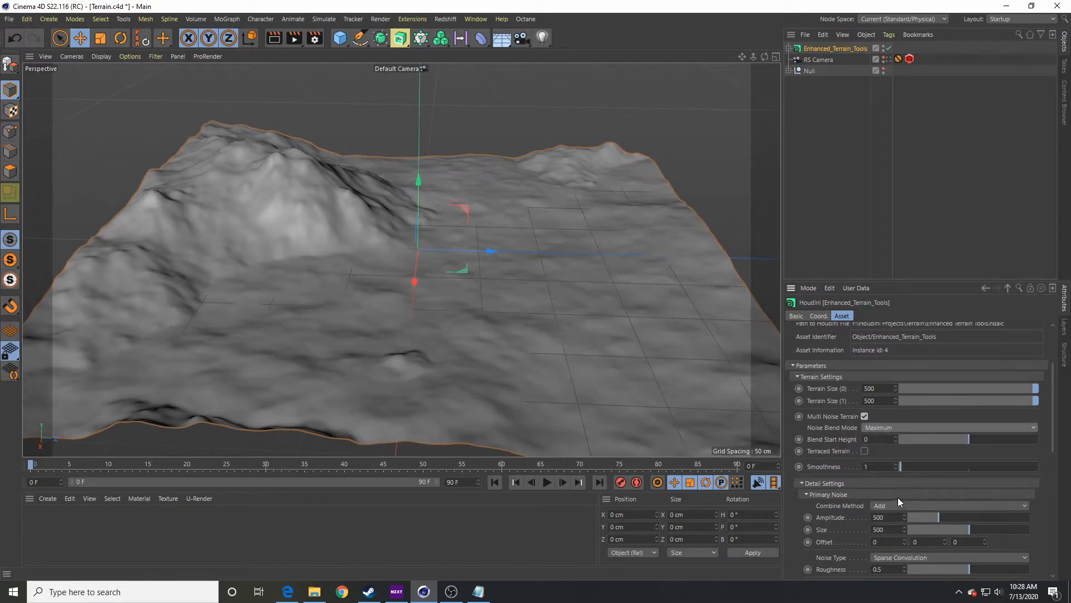
Enable Terraced Terrain and collapse the Primary and Secondary Noise settings to reach the Terrace Settings.
{"action": "left_click_drag", "start_coordinate": [342, 368], "coordinate": [365, 363], "text": "alt"}
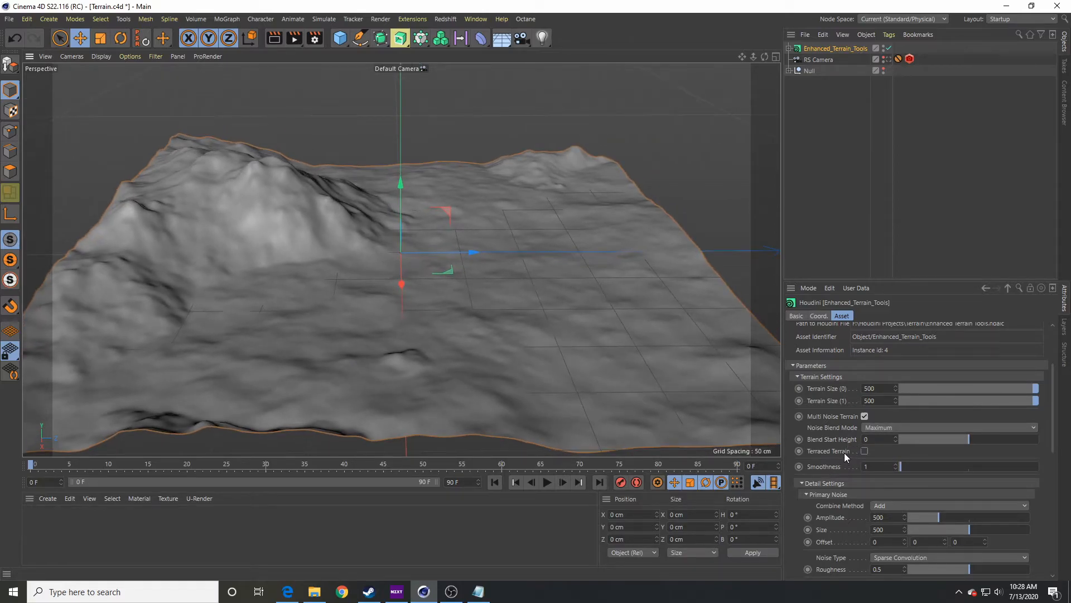
{"action": "left_click", "coordinate": [865, 451]}
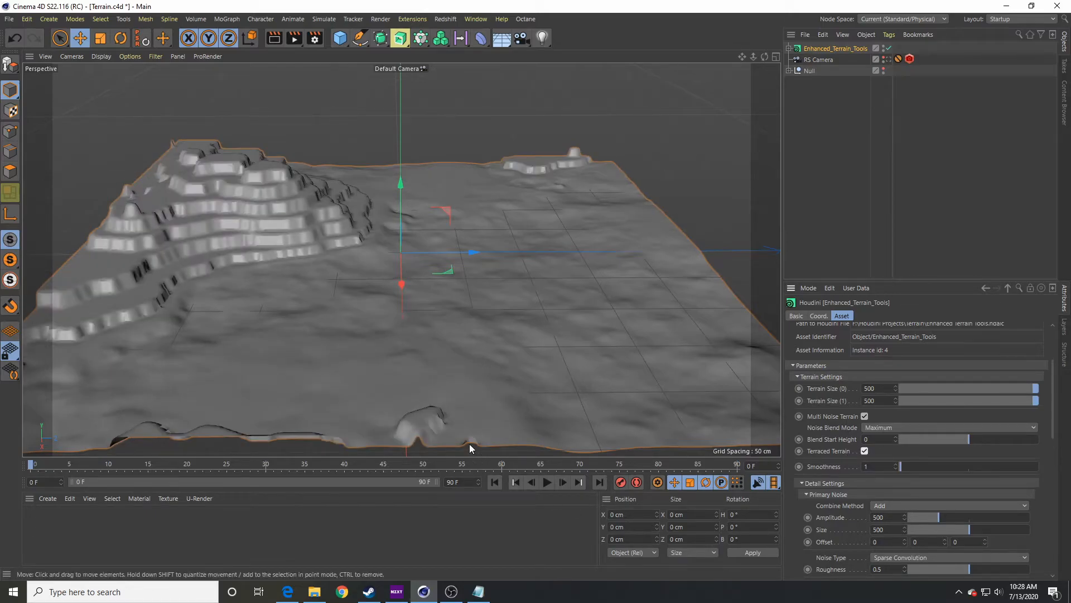
{"action": "scroll", "coordinate": [829, 450], "scroll_direction": "down", "scroll_amount": 8}
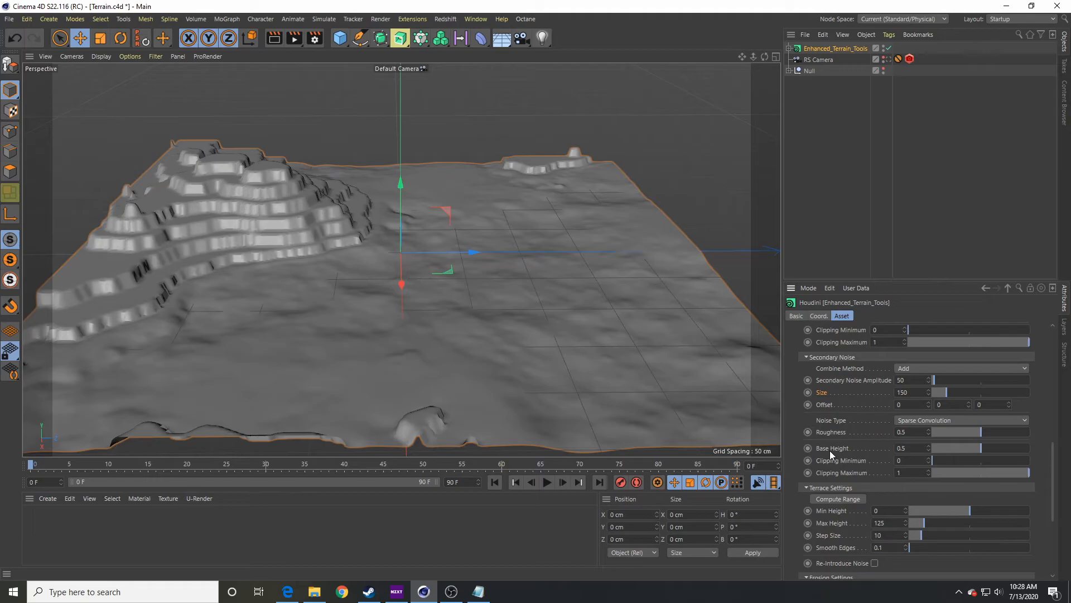
{"action": "left_click", "coordinate": [816, 356]}
{"action": "left_click", "coordinate": [807, 361]}
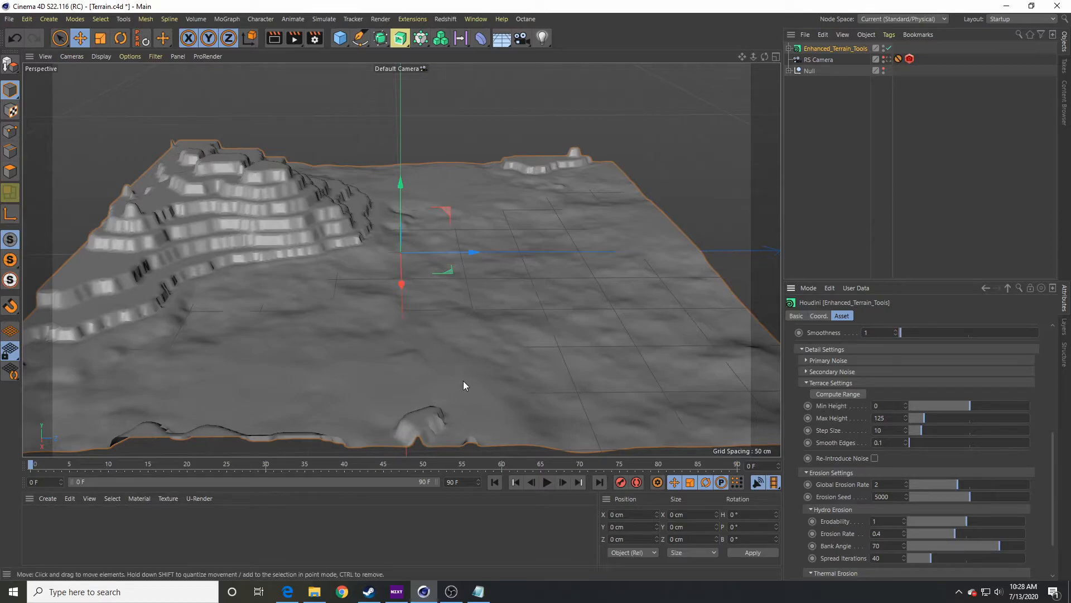
Compute the terrace height range from the terrain, then raise the terrace Min Height to about 13.82.
{"action": "left_click_drag", "start_coordinate": [463, 380], "coordinate": [779, 421], "text": "alt"}
{"action": "left_click_drag", "start_coordinate": [576, 340], "coordinate": [517, 360], "text": "alt"}
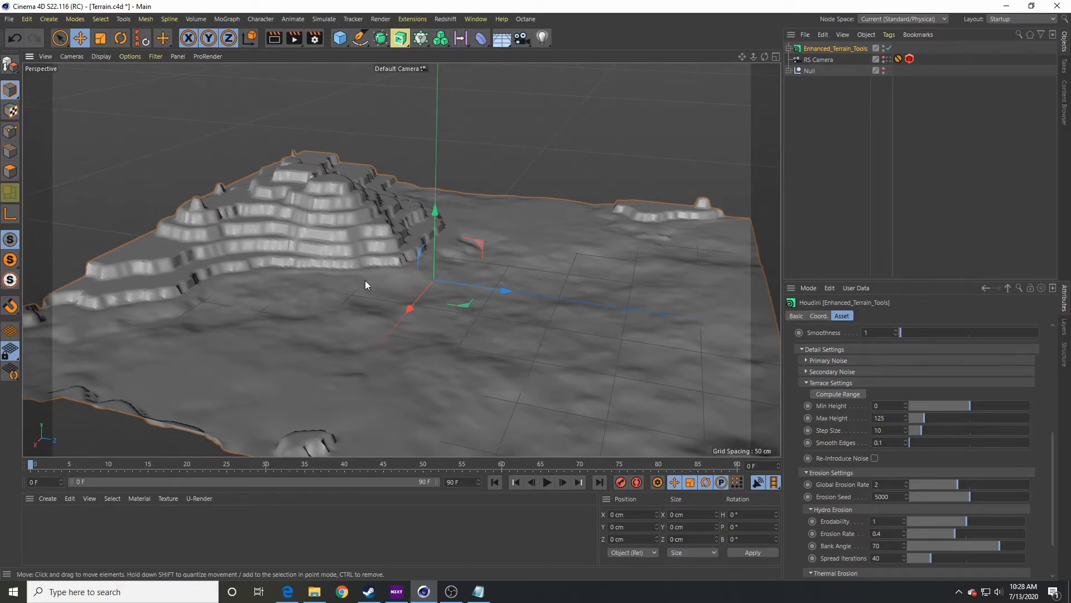
{"action": "left_click", "coordinate": [847, 396]}
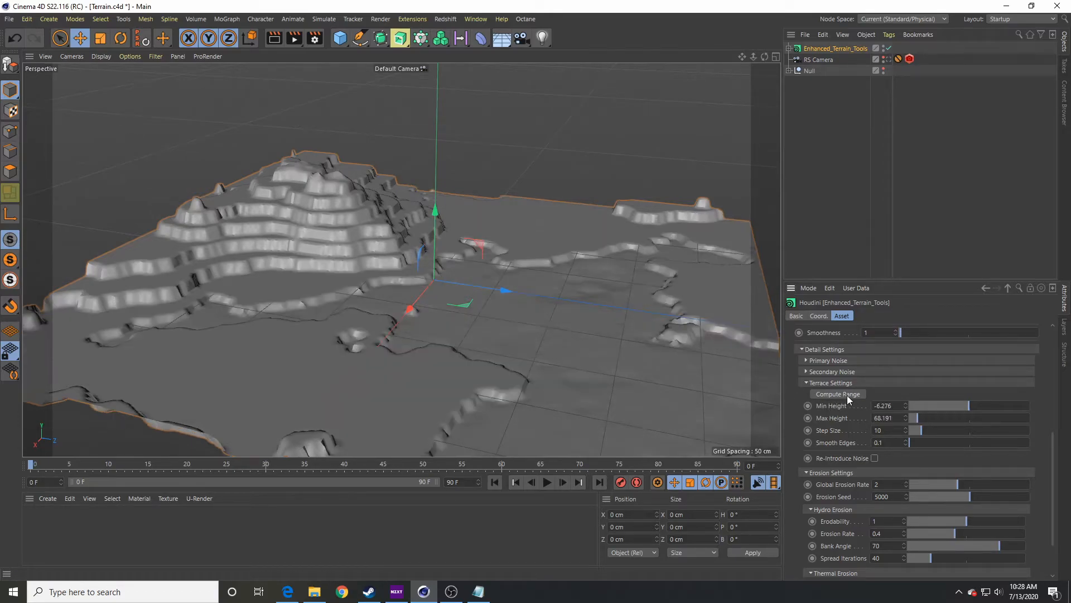
{"action": "left_click_drag", "start_coordinate": [665, 388], "coordinate": [566, 311], "text": "alt"}
{"action": "mouse_move", "coordinate": [963, 410]}
{"action": "left_mouse_down"}
{"action": "mouse_move", "coordinate": [975, 409]}
{"action": "mouse_move", "coordinate": [965, 410]}
{"action": "left_mouse_up"}
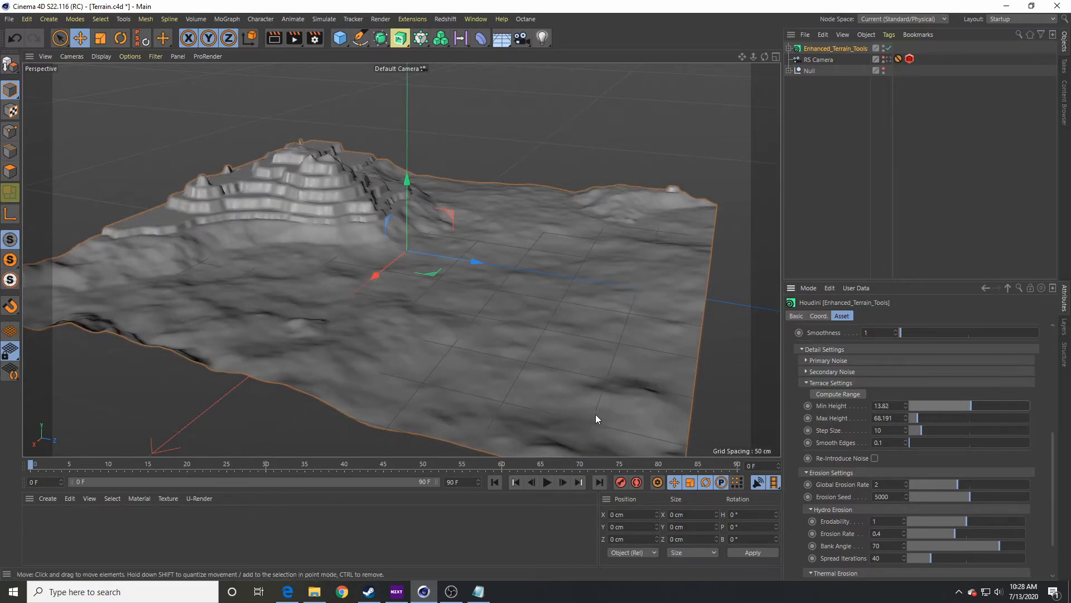
Inspect the terraced mountain up close and try terrace Step Sizes of 30 and about 4.
{"action": "right_click_drag", "start_coordinate": [383, 189], "coordinate": [450, 212], "text": "alt"}
{"action": "middle_click_drag", "start_coordinate": [357, 173], "coordinate": [433, 214], "text": "alt"}
{"action": "left_click_drag", "start_coordinate": [434, 213], "coordinate": [341, 227], "text": "alt"}
{"action": "left_click_drag", "start_coordinate": [317, 307], "coordinate": [465, 321], "text": "alt"}
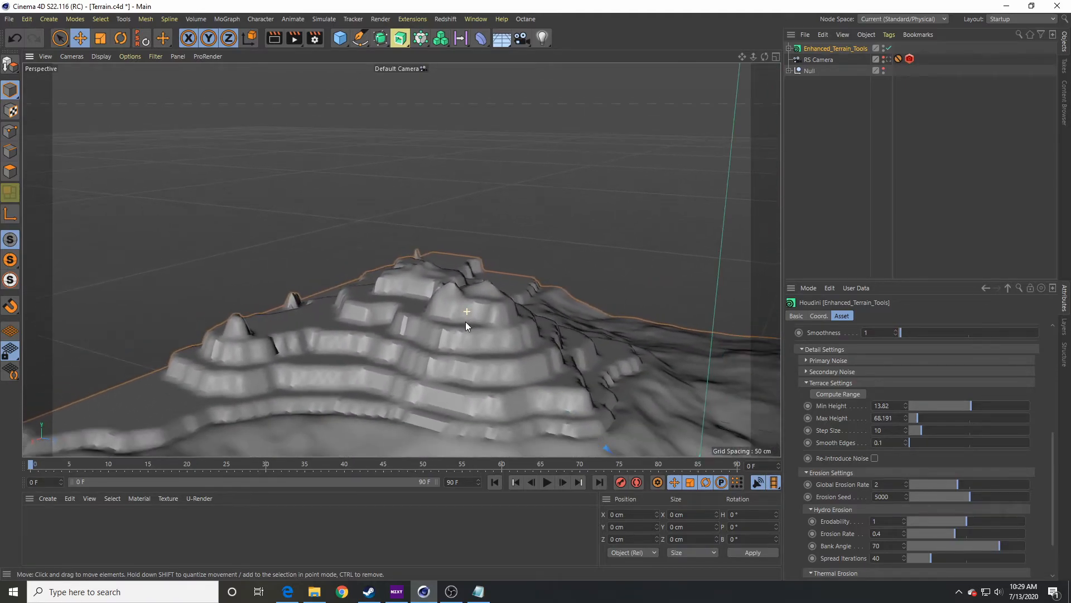
{"action": "left_click_drag", "start_coordinate": [548, 417], "coordinate": [475, 339], "text": "alt"}
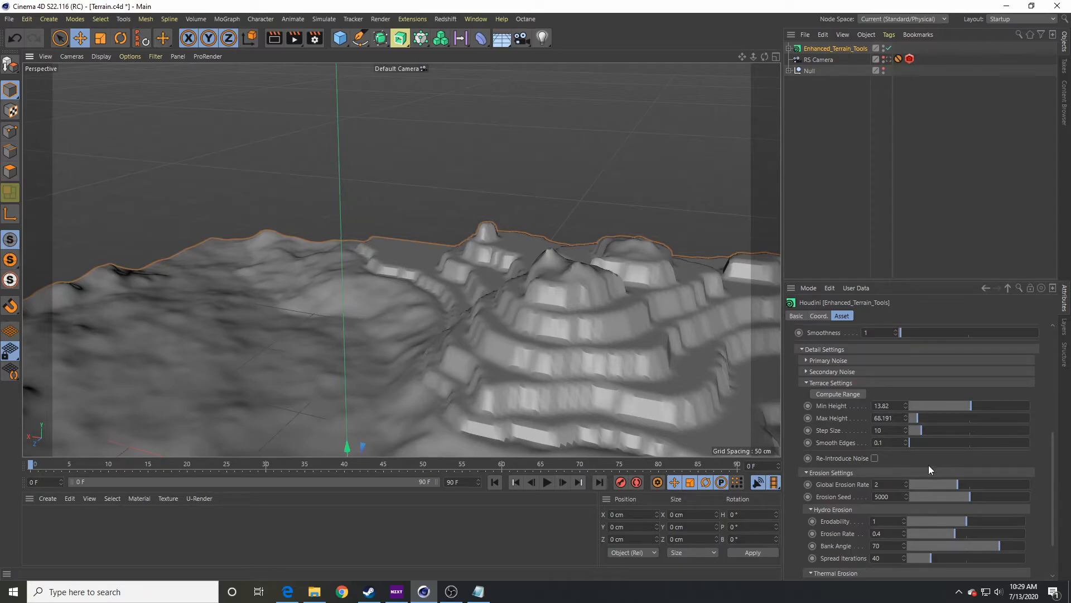
{"action": "left_click_drag", "start_coordinate": [539, 394], "coordinate": [502, 333], "text": "alt"}
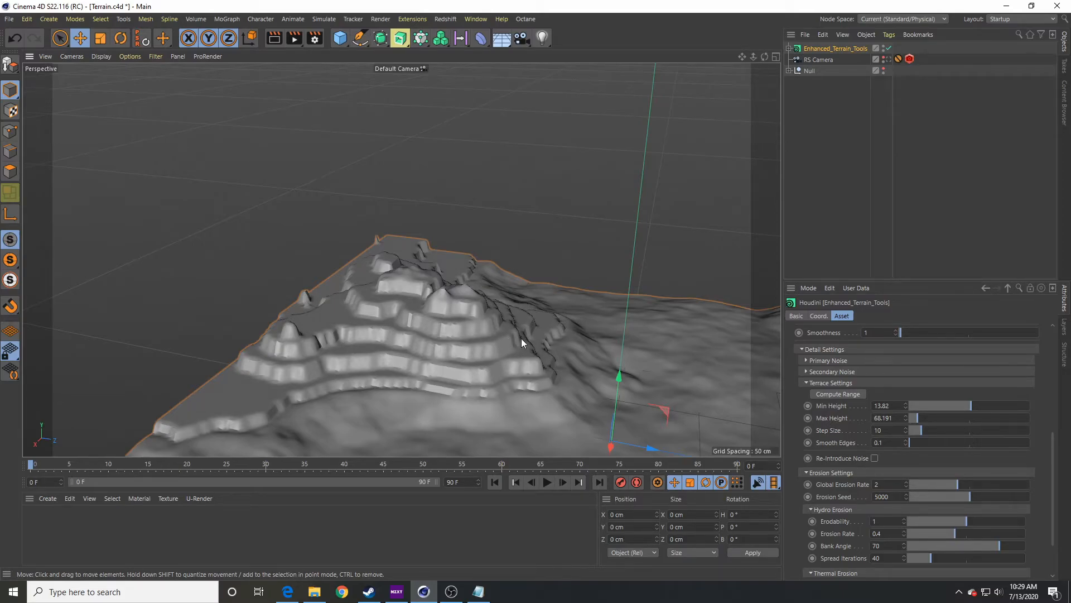
{"action": "left_click", "coordinate": [879, 430]}
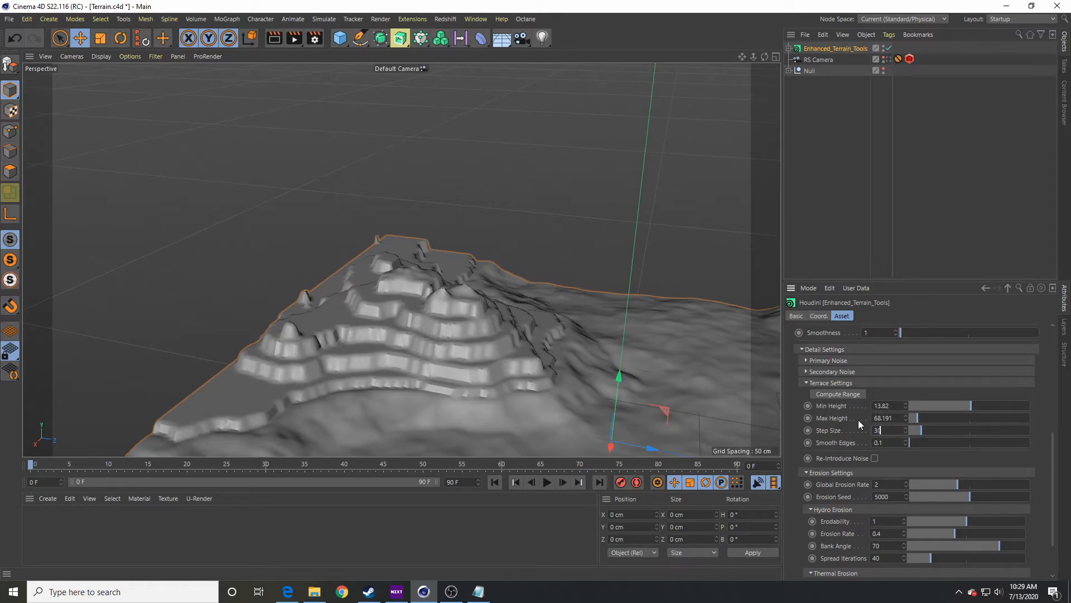
{"action": "key", "text": "Return"}
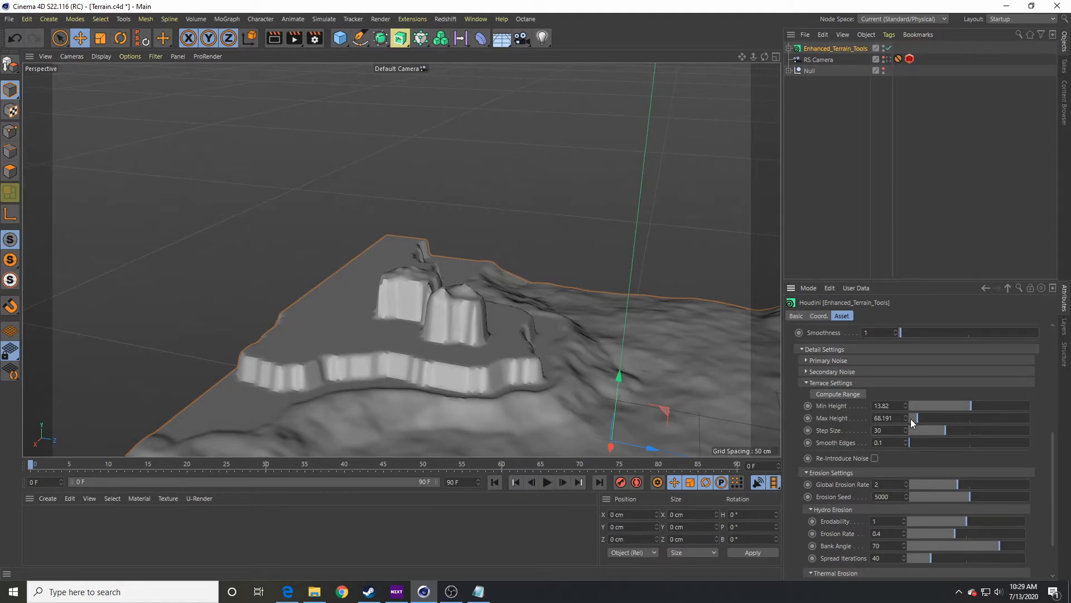
{"action": "left_click_drag", "start_coordinate": [927, 433], "coordinate": [914, 436]}
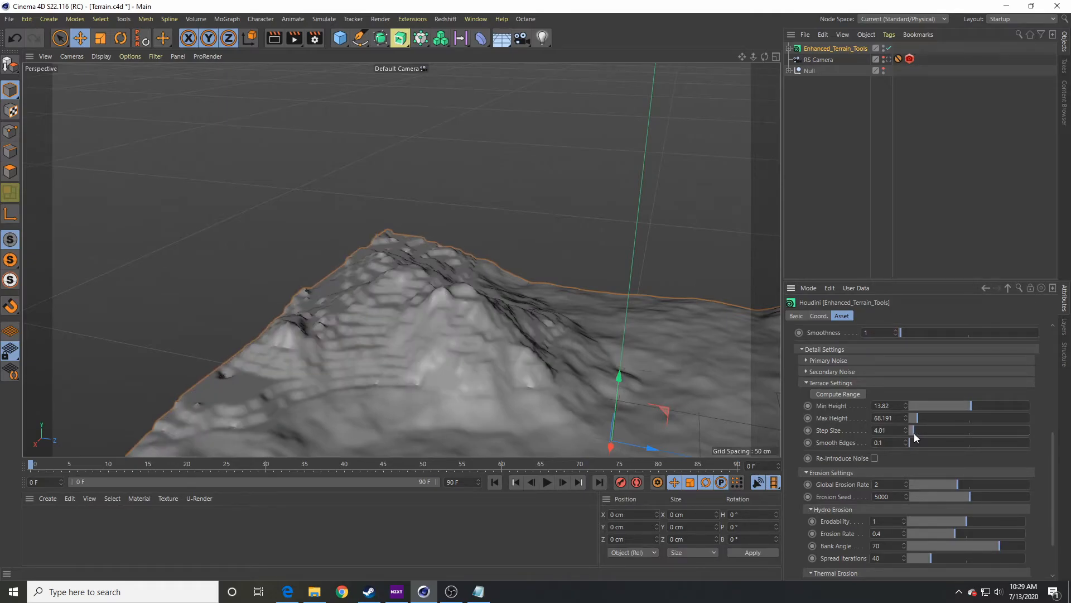
{"action": "left_click_drag", "start_coordinate": [513, 417], "coordinate": [584, 351], "text": "alt"}
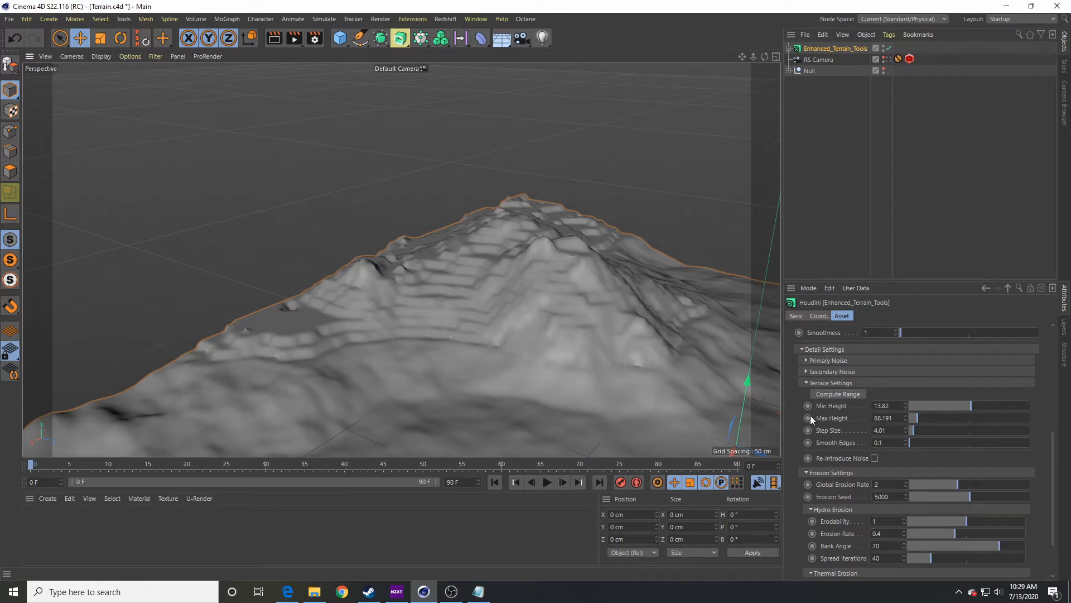
Set the terrace Step Size to 10.
{"action": "left_click_drag", "start_coordinate": [883, 430], "coordinate": [852, 425]}
{"action": "type", "text": "10"}
{"action": "key", "text": "Return"}
{"action": "left_click_drag", "start_coordinate": [553, 366], "coordinate": [510, 270], "text": "alt"}
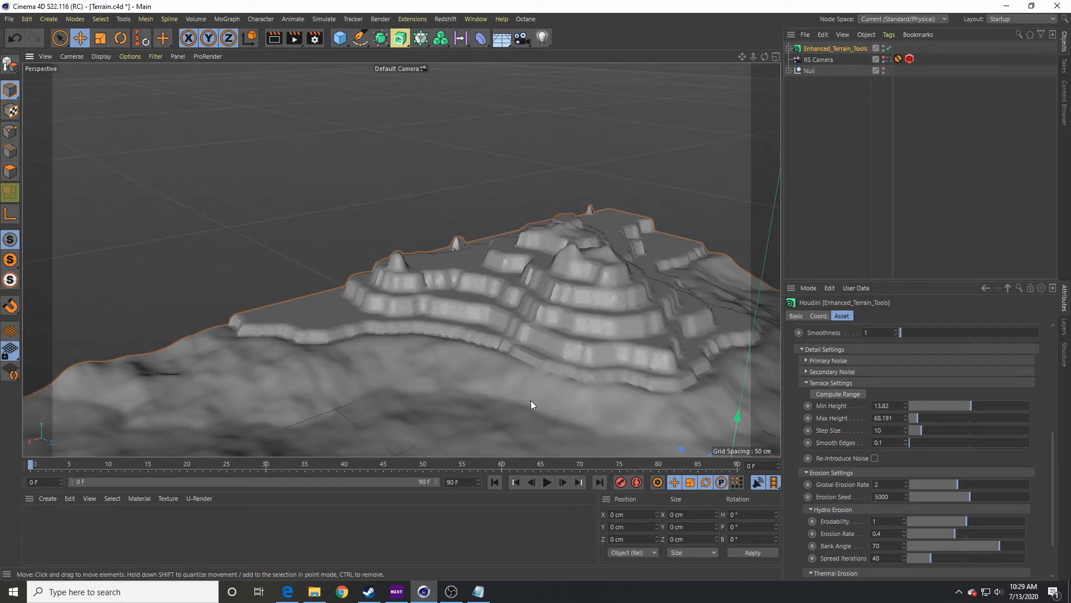
Play the erosion simulation to frame 24, stop it, and look over the eroded terraces.
{"action": "left_click", "coordinate": [548, 487]}
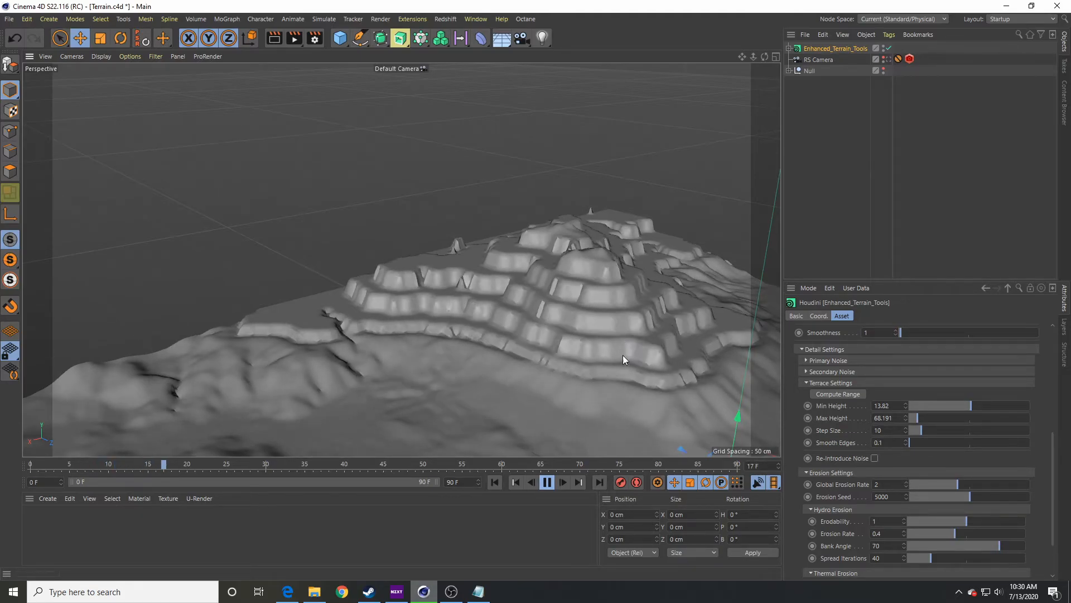
{"action": "left_click", "coordinate": [548, 482]}
{"action": "left_click_drag", "start_coordinate": [563, 402], "coordinate": [624, 387], "text": "alt"}
{"action": "right_click_drag", "start_coordinate": [624, 387], "coordinate": [601, 379], "text": "alt"}
{"action": "middle_click_drag", "start_coordinate": [601, 379], "coordinate": [361, 169], "text": "alt"}
{"action": "left_click_drag", "start_coordinate": [360, 169], "coordinate": [568, 203], "text": "alt"}
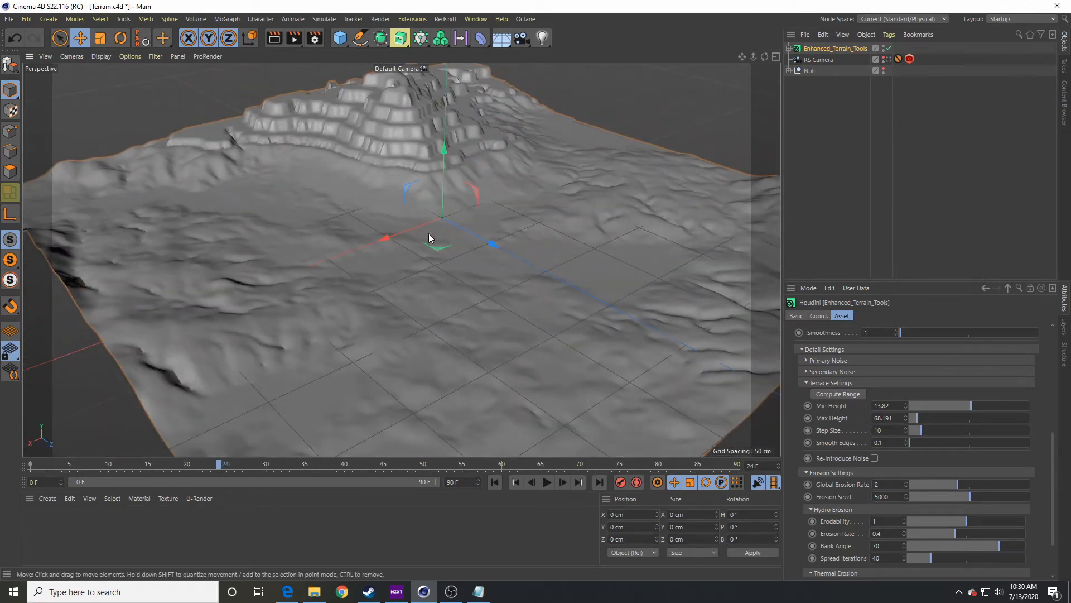
{"action": "middle_click_drag", "start_coordinate": [254, 203], "coordinate": [297, 230], "text": "alt"}
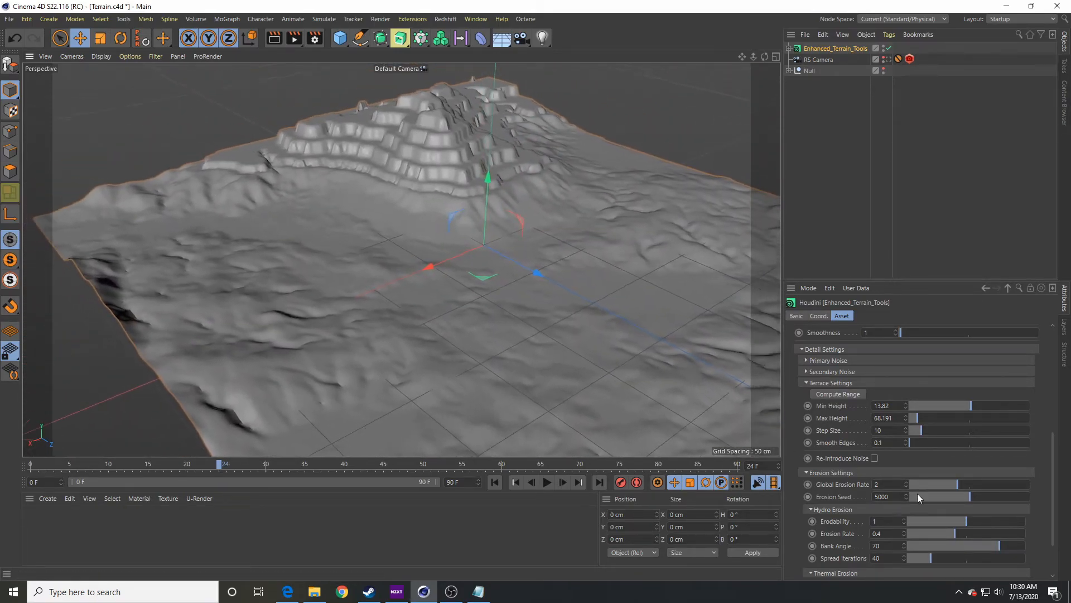
Examine the terrace edges up close and try a Smooth Edges value of 1.
{"action": "left_click", "coordinate": [881, 443]}
{"action": "middle_click_drag", "start_coordinate": [441, 274], "coordinate": [437, 335], "text": "alt"}
{"action": "right_click_drag", "start_coordinate": [438, 335], "coordinate": [467, 269], "text": "alt"}
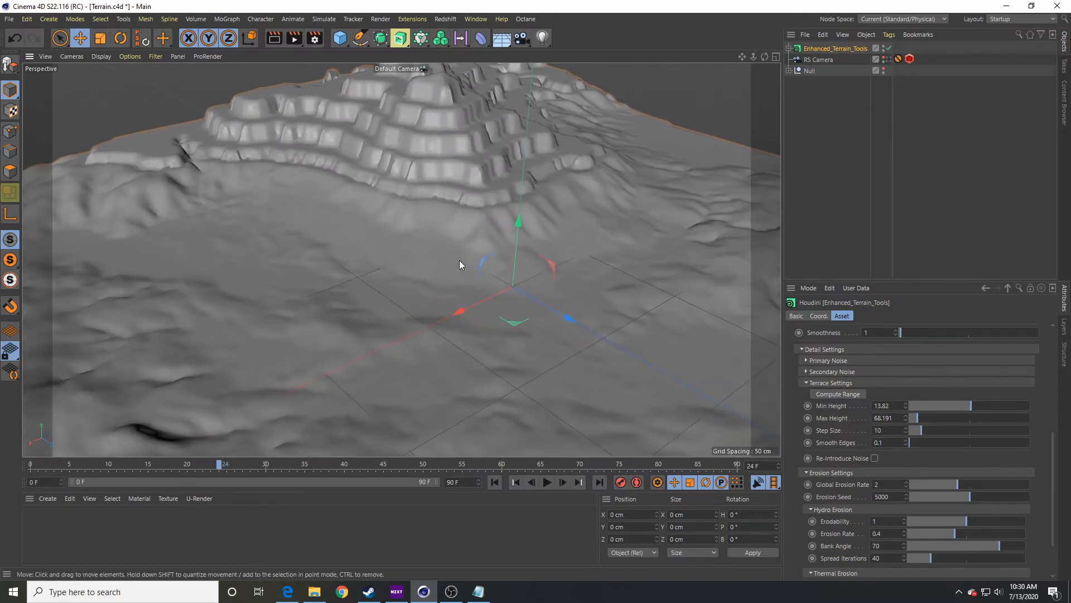
{"action": "middle_click_drag", "start_coordinate": [422, 167], "coordinate": [409, 258], "text": "alt"}
{"action": "right_click_drag", "start_coordinate": [409, 258], "coordinate": [463, 216], "text": "alt"}
{"action": "left_click_drag", "start_coordinate": [463, 215], "coordinate": [487, 230], "text": "alt"}
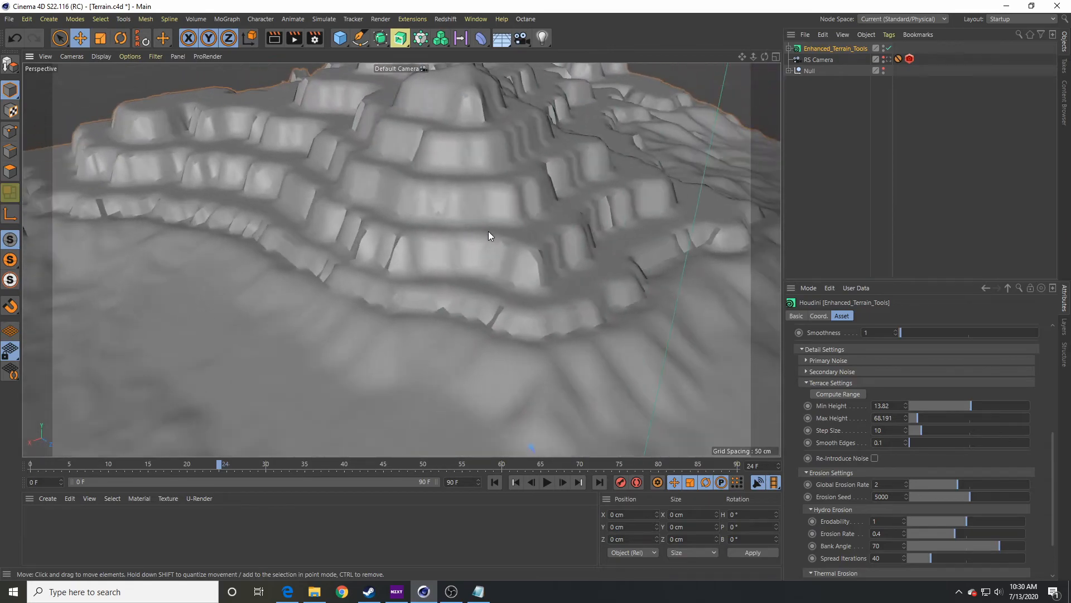
{"action": "left_click_drag", "start_coordinate": [885, 442], "coordinate": [845, 438]}
{"action": "type", "text": "1"}
{"action": "key", "text": "Return"}
{"action": "left_click_drag", "start_coordinate": [594, 303], "coordinate": [376, 272], "text": "alt"}
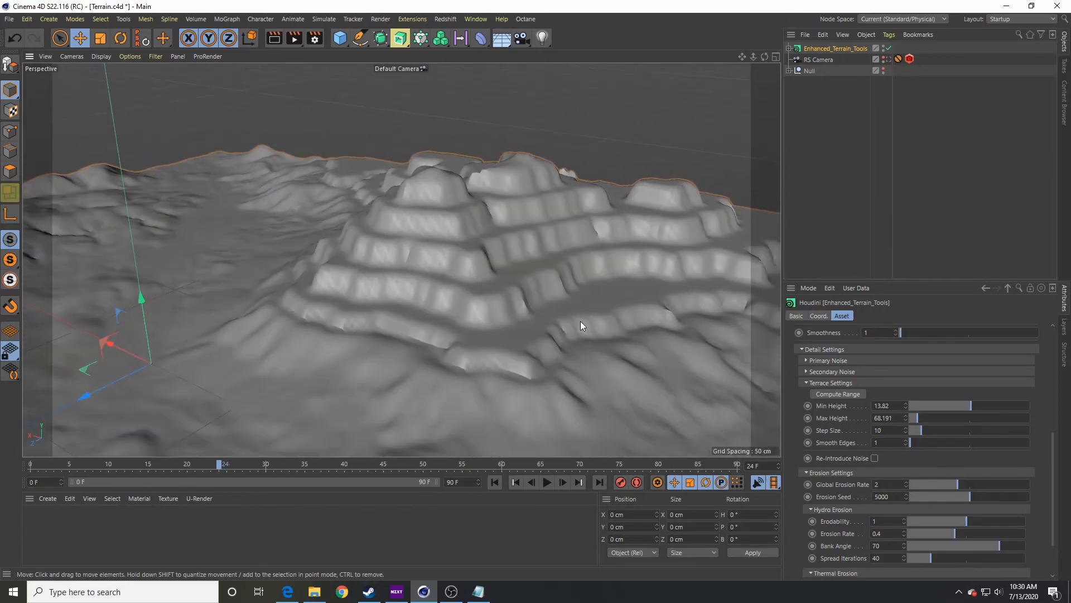
Return the terrace Smooth Edges value to 0.1.
{"action": "left_click", "coordinate": [880, 442]}
{"action": "type", "text": "0.1"}
{"action": "key", "text": "Return"}
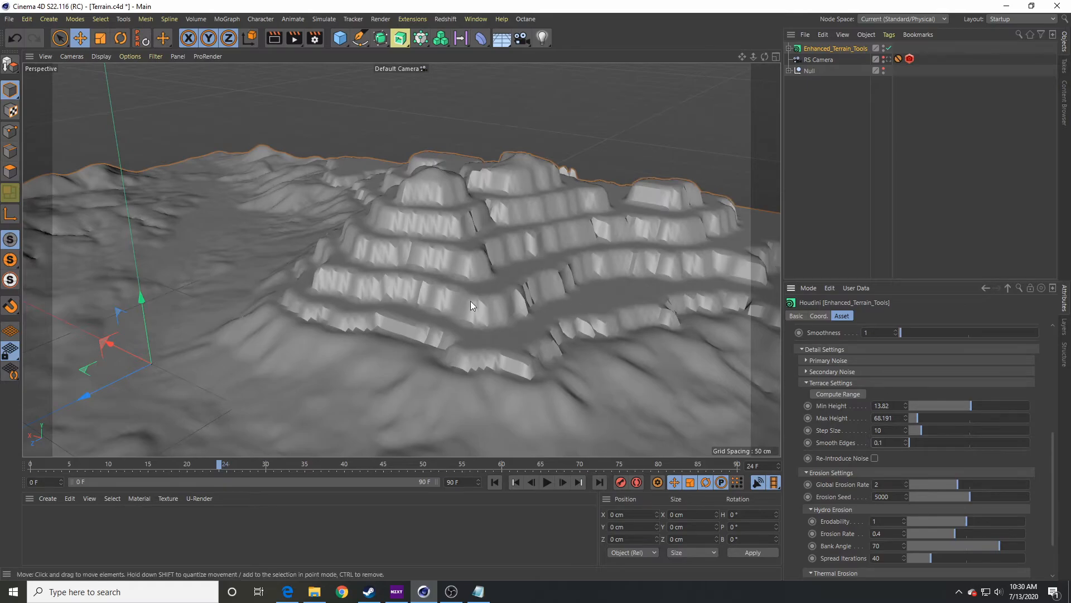
Try a terrace Smooth Edges value of 6 and look over the softened terrain.
{"action": "left_click", "coordinate": [888, 443]}
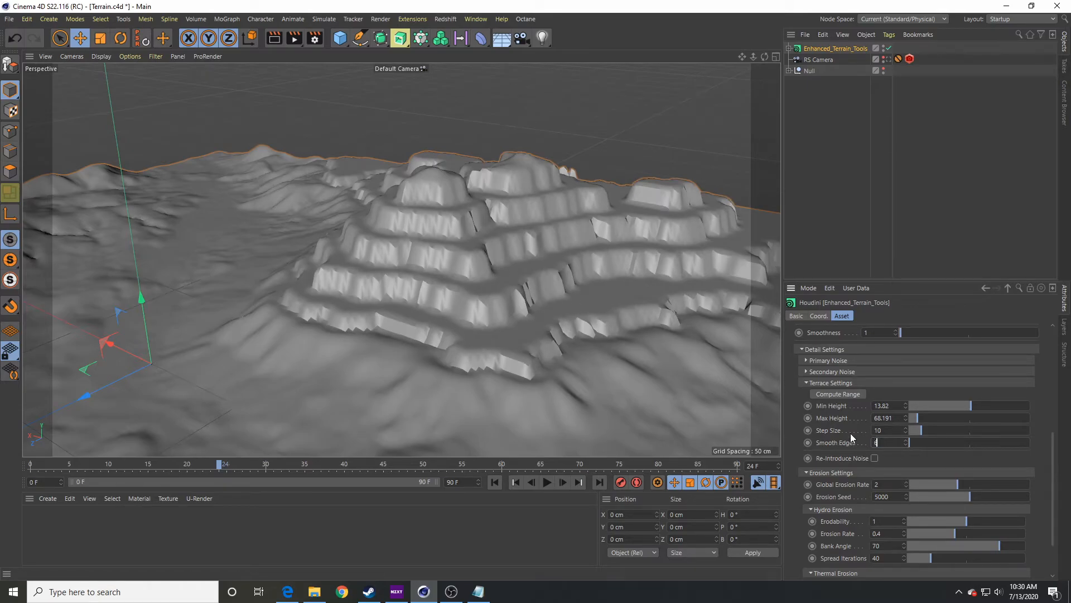
{"action": "key", "text": "Return"}
{"action": "left_click_drag", "start_coordinate": [409, 297], "coordinate": [530, 286], "text": "alt"}
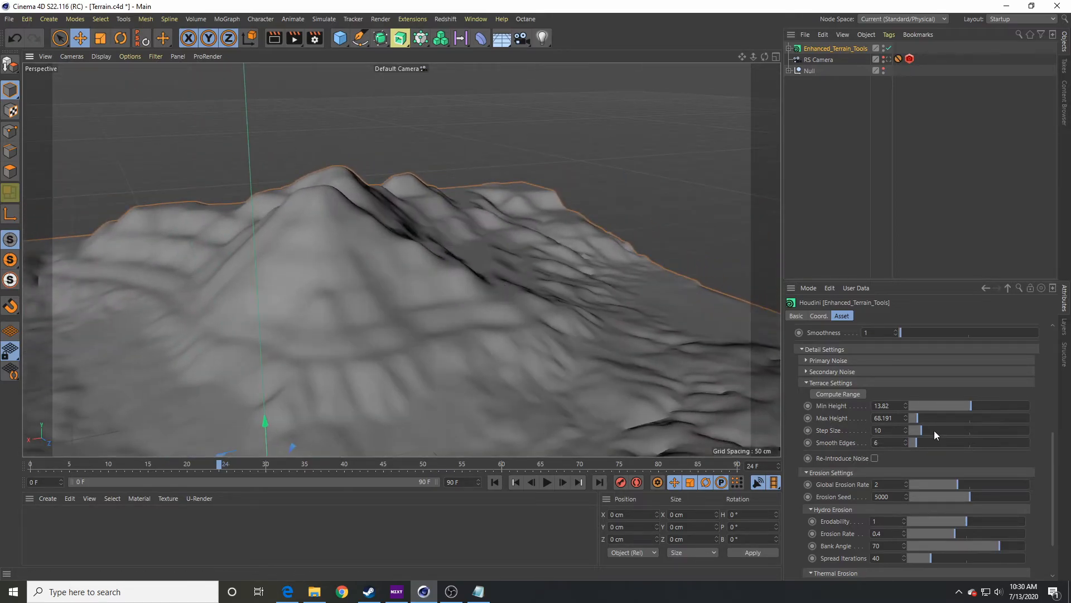
Set the terrace Smooth Edges to 1 and inspect the terraces from several angles.
{"action": "left_click", "coordinate": [893, 442]}
{"action": "type", "text": "1"}
{"action": "key", "text": "Return"}
{"action": "left_click_drag", "start_coordinate": [451, 344], "coordinate": [304, 325], "text": "alt"}
{"action": "middle_click_drag", "start_coordinate": [485, 292], "coordinate": [495, 351], "text": "alt"}
{"action": "scroll", "coordinate": [495, 348], "scroll_direction": "up", "scroll_amount": 2}
{"action": "left_click_drag", "start_coordinate": [495, 344], "coordinate": [497, 283], "text": "alt"}
{"action": "left_click_drag", "start_coordinate": [430, 358], "coordinate": [517, 329], "text": "alt"}
Turn on Re-Introduce Noise in the terrace settings, view its effect on the terrain, and turn it off again.
{"action": "scroll", "coordinate": [844, 474], "scroll_direction": "down", "scroll_amount": 3}
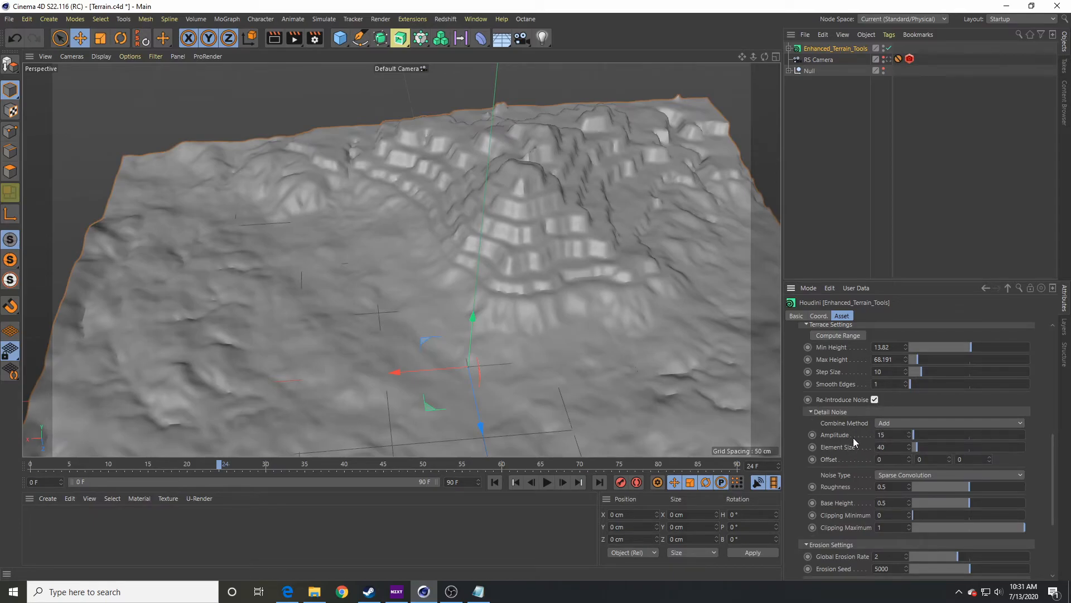
{"action": "left_click_drag", "start_coordinate": [483, 423], "coordinate": [545, 332], "text": "alt"}
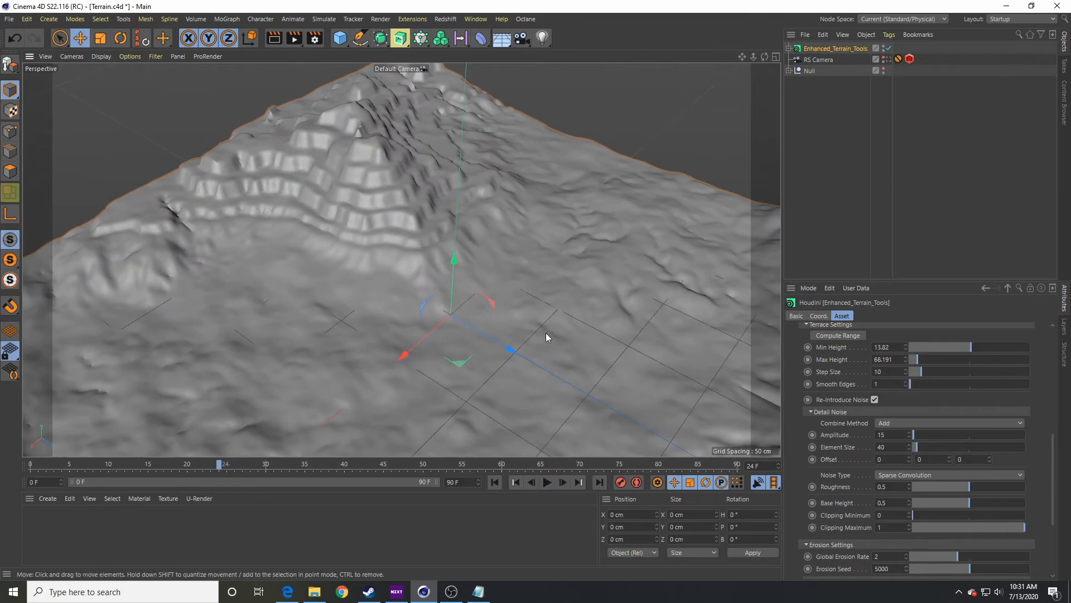
{"action": "left_click", "coordinate": [875, 400]}
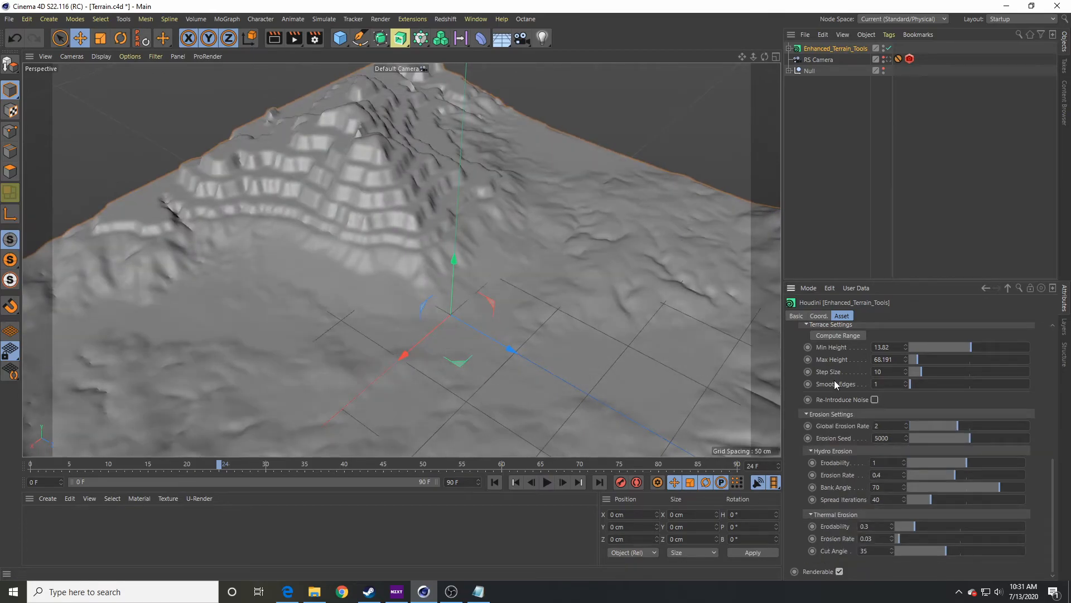
Set the terrace Step Size to 20.
{"action": "scroll", "coordinate": [853, 417], "scroll_direction": "up", "scroll_amount": 3}
{"action": "scroll", "coordinate": [893, 458], "scroll_direction": "down", "scroll_amount": 1}
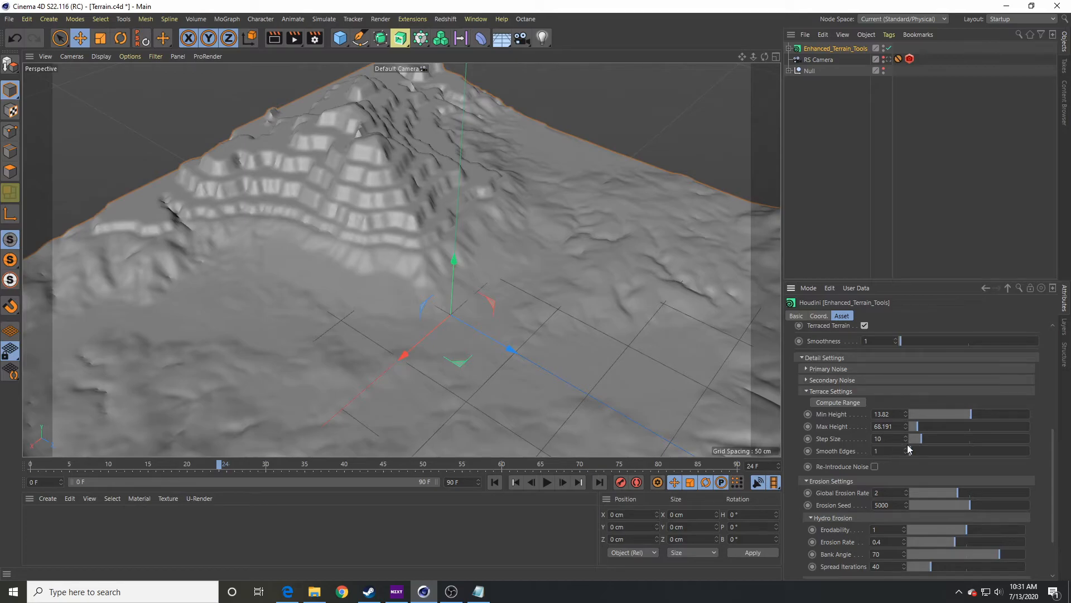
{"action": "left_click", "coordinate": [894, 441]}
{"action": "type", "text": "20"}
{"action": "key", "text": "Return"}
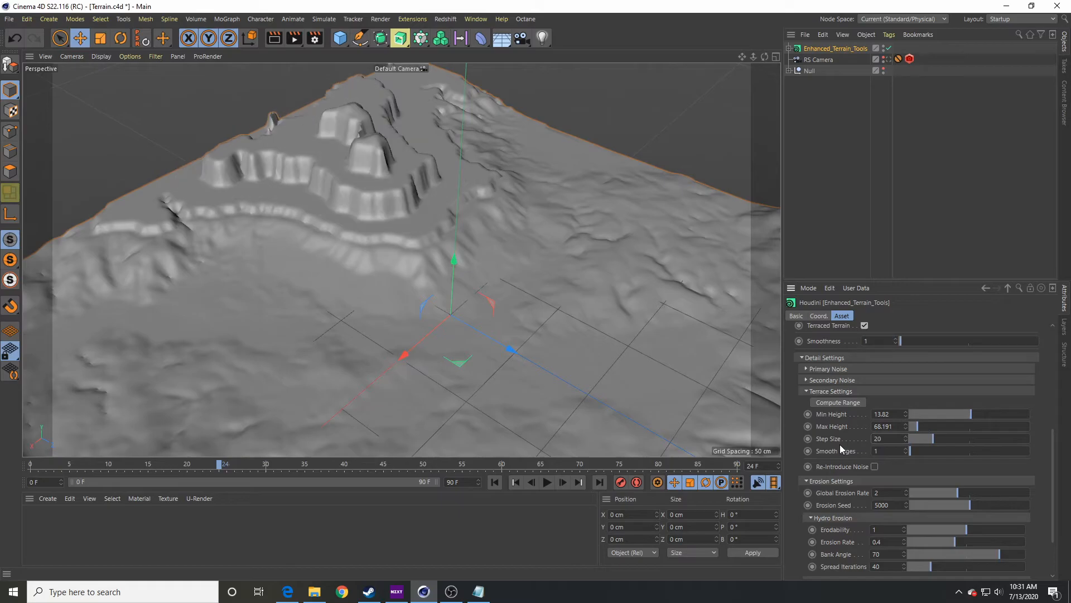
Examine the tall terrace walls and flat terrace surfaces up close and against the whole terrain.
{"action": "middle_click_drag", "start_coordinate": [426, 203], "coordinate": [485, 290], "text": "alt"}
{"action": "right_click_drag", "start_coordinate": [484, 290], "coordinate": [543, 268], "text": "alt"}
{"action": "left_click_drag", "start_coordinate": [542, 267], "coordinate": [401, 259], "text": "alt"}
{"action": "middle_click_drag", "start_coordinate": [401, 259], "coordinate": [428, 295], "text": "alt"}
{"action": "right_click_drag", "start_coordinate": [427, 296], "coordinate": [486, 293], "text": "alt"}
{"action": "left_click_drag", "start_coordinate": [487, 294], "coordinate": [369, 282], "text": "alt"}
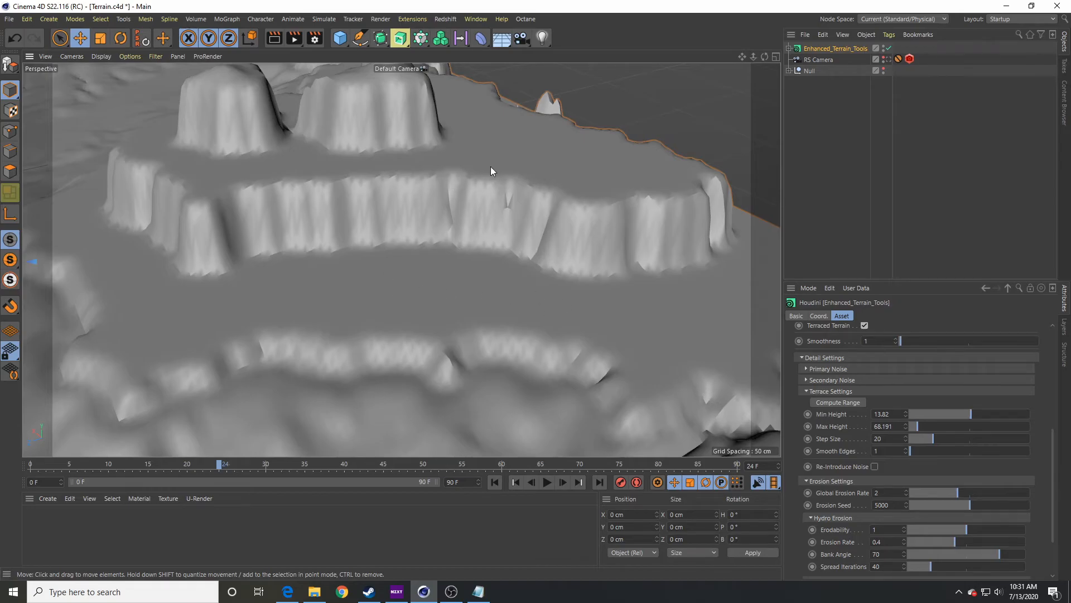
{"action": "left_click_drag", "start_coordinate": [541, 234], "coordinate": [377, 260], "text": "alt"}
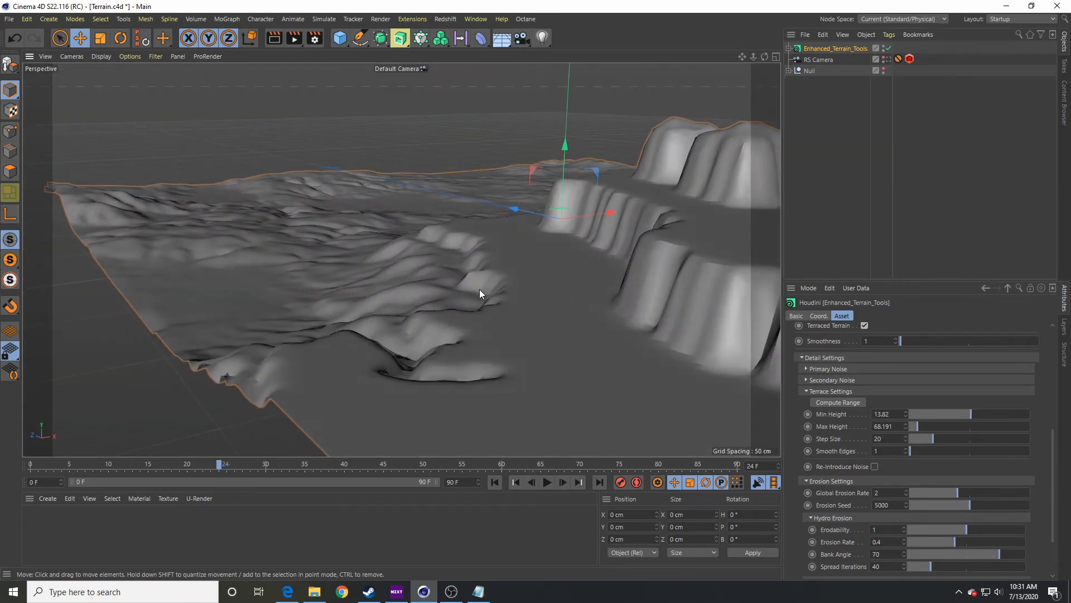
{"action": "right_click_drag", "start_coordinate": [581, 339], "coordinate": [537, 331], "text": "alt"}
{"action": "left_click_drag", "start_coordinate": [537, 332], "coordinate": [455, 308], "text": "alt"}
{"action": "scroll", "coordinate": [558, 327], "scroll_direction": "up", "scroll_amount": 3}
{"action": "scroll", "coordinate": [527, 321], "scroll_direction": "up", "scroll_amount": 5}
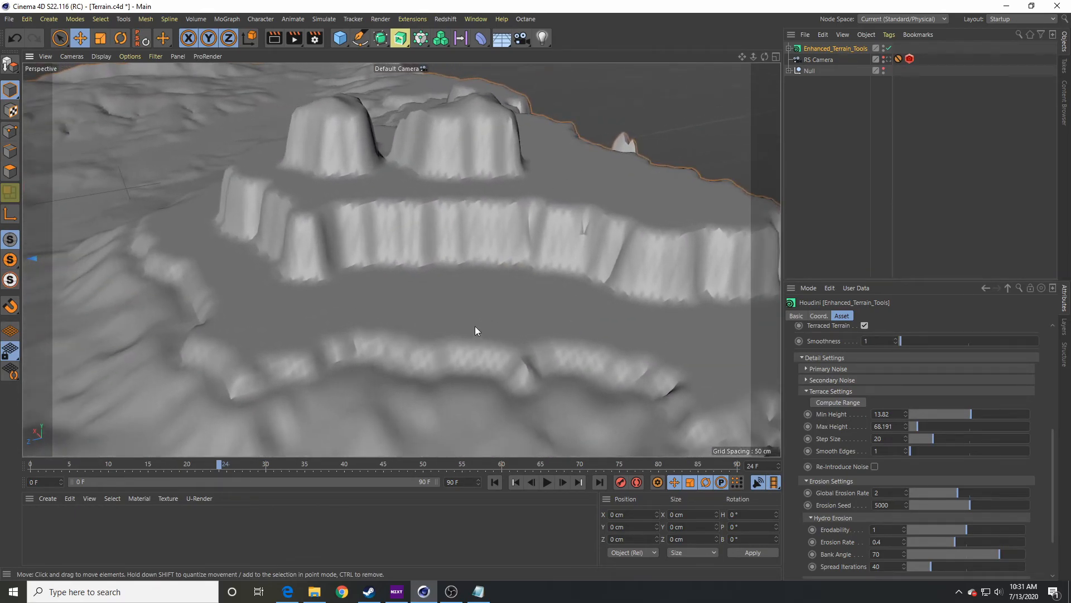
{"action": "right_click_drag", "start_coordinate": [475, 327], "coordinate": [438, 326], "text": "alt"}
{"action": "left_click_drag", "start_coordinate": [452, 327], "coordinate": [467, 299], "text": "alt"}
{"action": "middle_click_drag", "start_coordinate": [467, 300], "coordinate": [529, 291], "text": "alt"}
{"action": "right_click_drag", "start_coordinate": [470, 308], "coordinate": [366, 334], "text": "alt"}
{"action": "middle_click_drag", "start_coordinate": [366, 335], "coordinate": [418, 303], "text": "alt"}
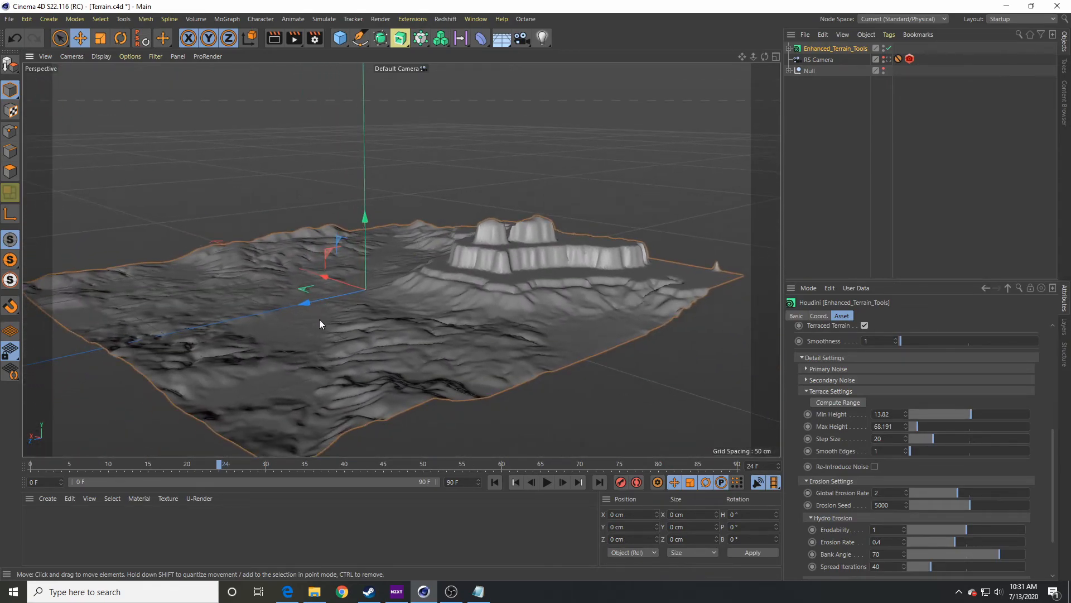
{"action": "right_click_drag", "start_coordinate": [491, 331], "coordinate": [602, 306], "text": "alt"}
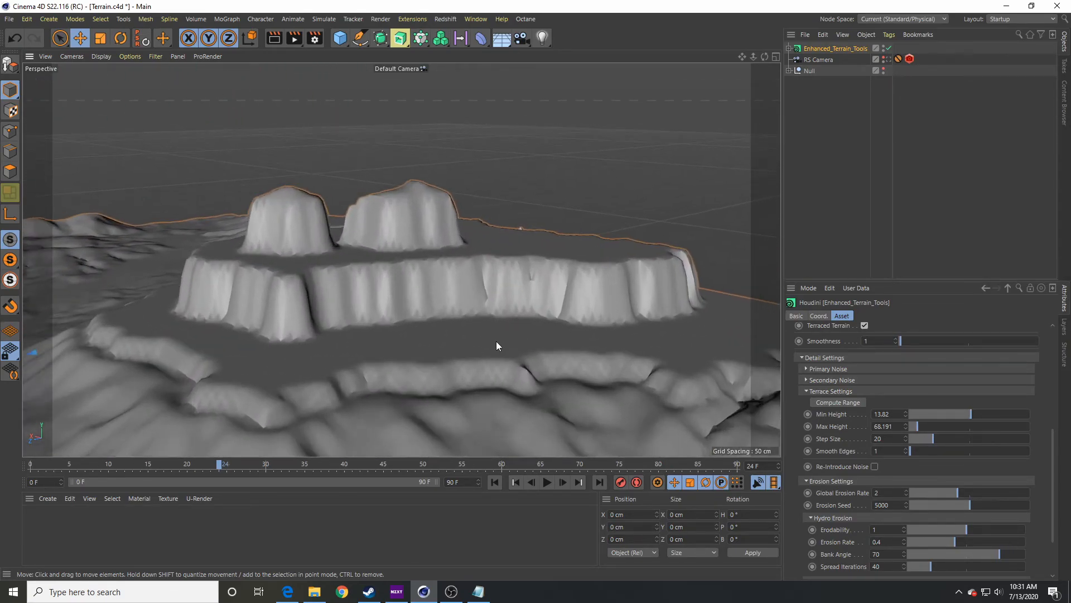
Enable Re-Introduce Noise in the terrace settings and inspect the flat terrace surfaces.
{"action": "scroll", "coordinate": [838, 454], "scroll_direction": "down", "scroll_amount": 3}
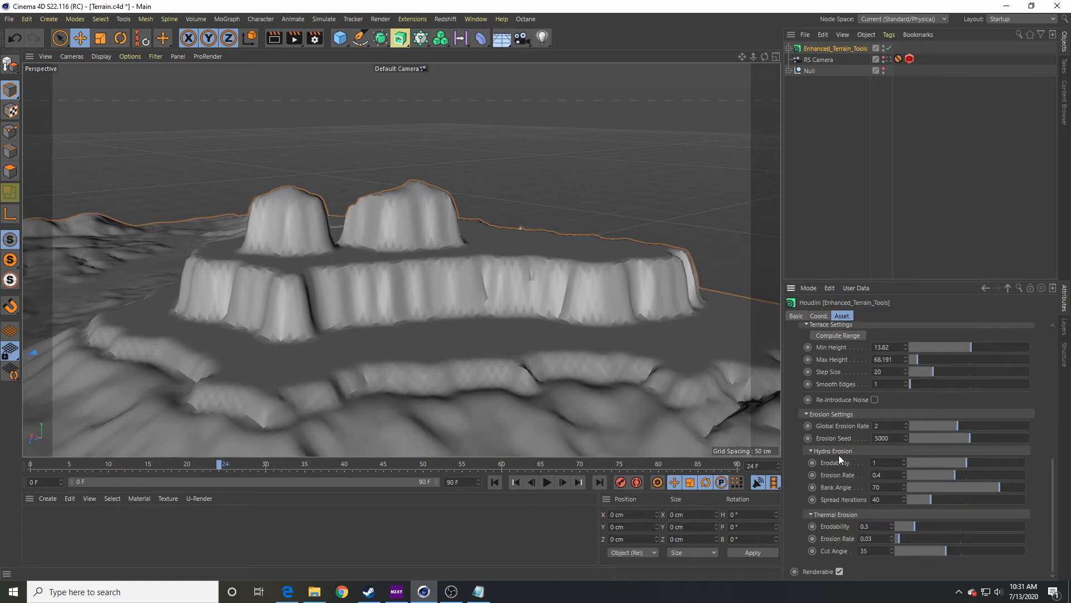
{"action": "left_click", "coordinate": [875, 400]}
{"action": "left_click_drag", "start_coordinate": [447, 417], "coordinate": [406, 418], "text": "alt"}
{"action": "left_click_drag", "start_coordinate": [537, 366], "coordinate": [551, 320], "text": "alt"}
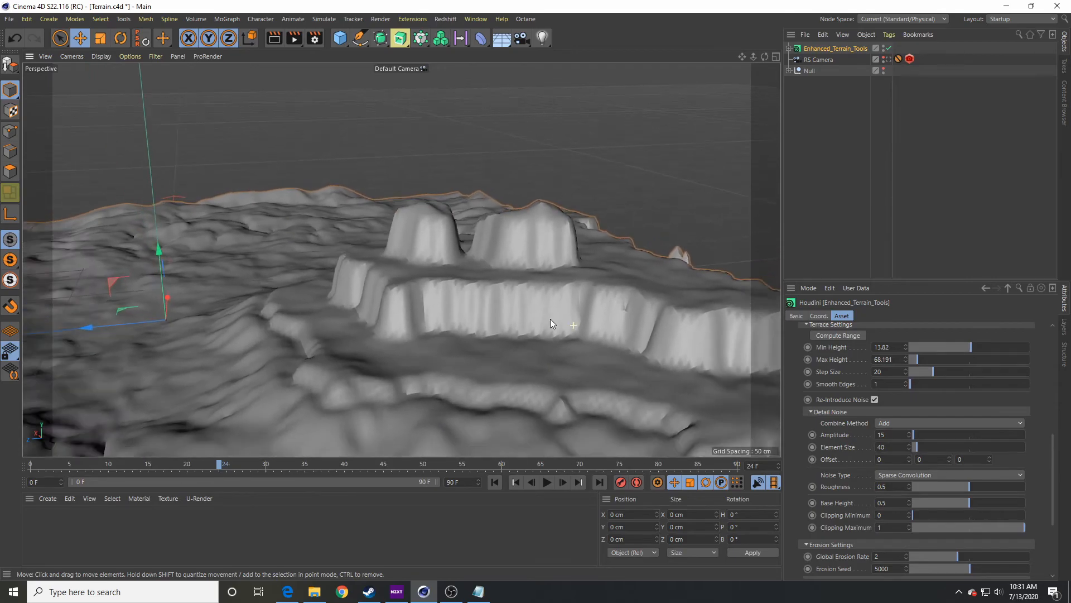
{"action": "right_click_drag", "start_coordinate": [551, 321], "coordinate": [624, 317], "text": "alt"}
{"action": "left_click_drag", "start_coordinate": [624, 317], "coordinate": [457, 273], "text": "alt"}
{"action": "right_click_drag", "start_coordinate": [457, 274], "coordinate": [285, 271], "text": "alt"}
{"action": "left_click_drag", "start_coordinate": [285, 271], "coordinate": [467, 404], "text": "alt"}
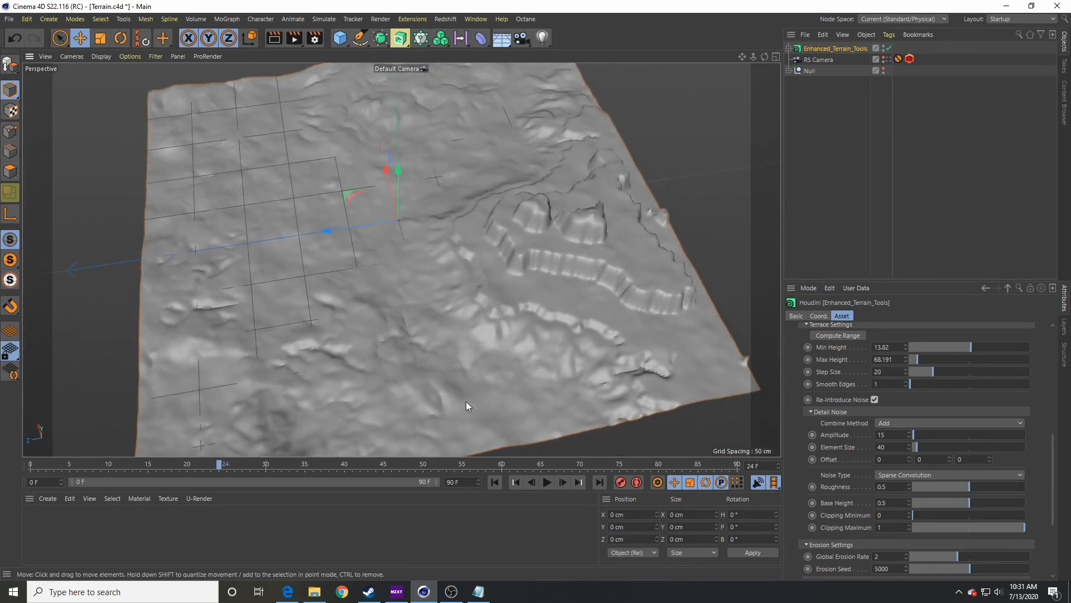
{"action": "left_click_drag", "start_coordinate": [412, 367], "coordinate": [384, 319], "text": "alt"}
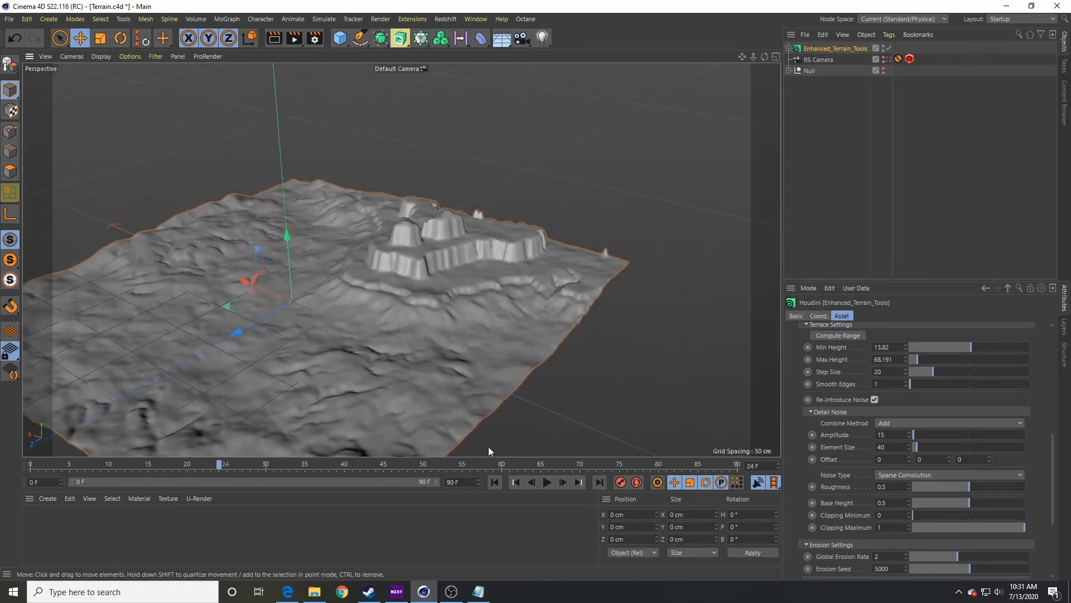
Replay the erosion simulation from frame 0 to frame 20, stop it, and view the eroded noisy terraces.
{"action": "left_click", "coordinate": [494, 482]}
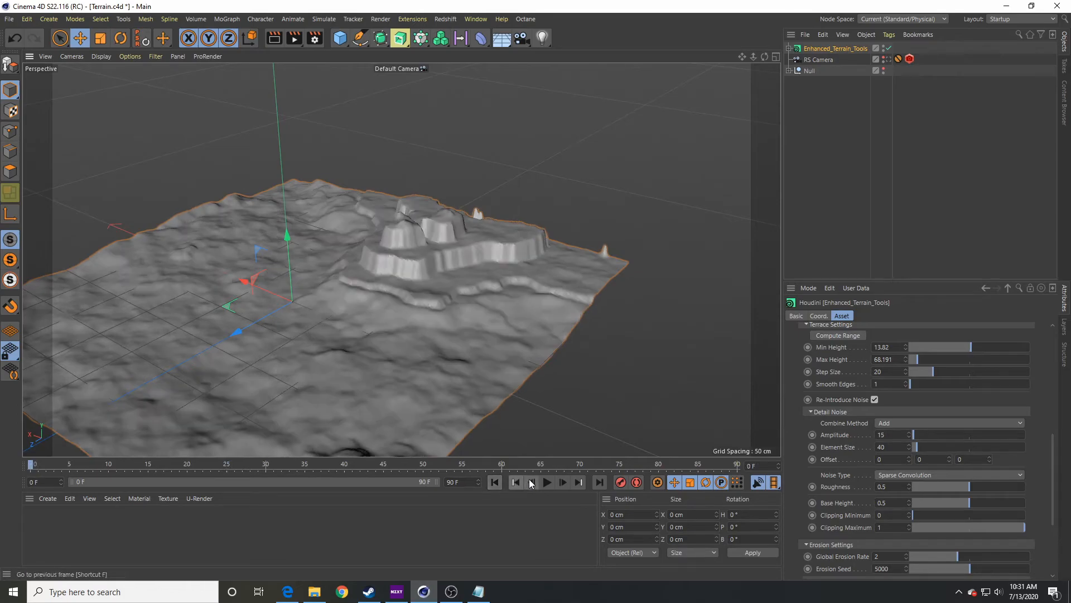
{"action": "left_click", "coordinate": [546, 483]}
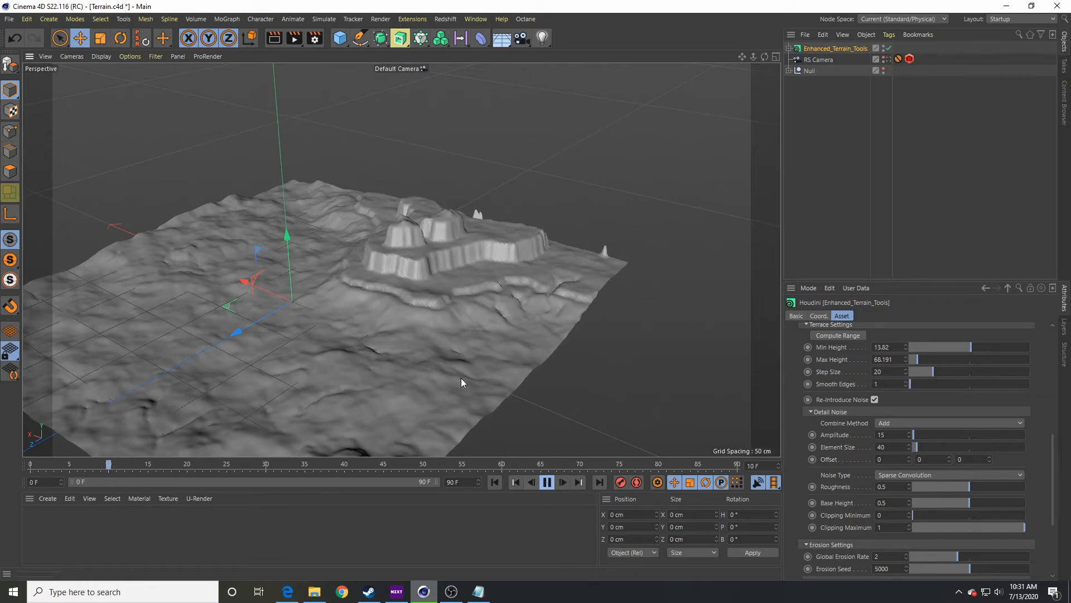
{"action": "left_click", "coordinate": [547, 485]}
{"action": "left_click_drag", "start_coordinate": [416, 358], "coordinate": [382, 313], "text": "alt"}
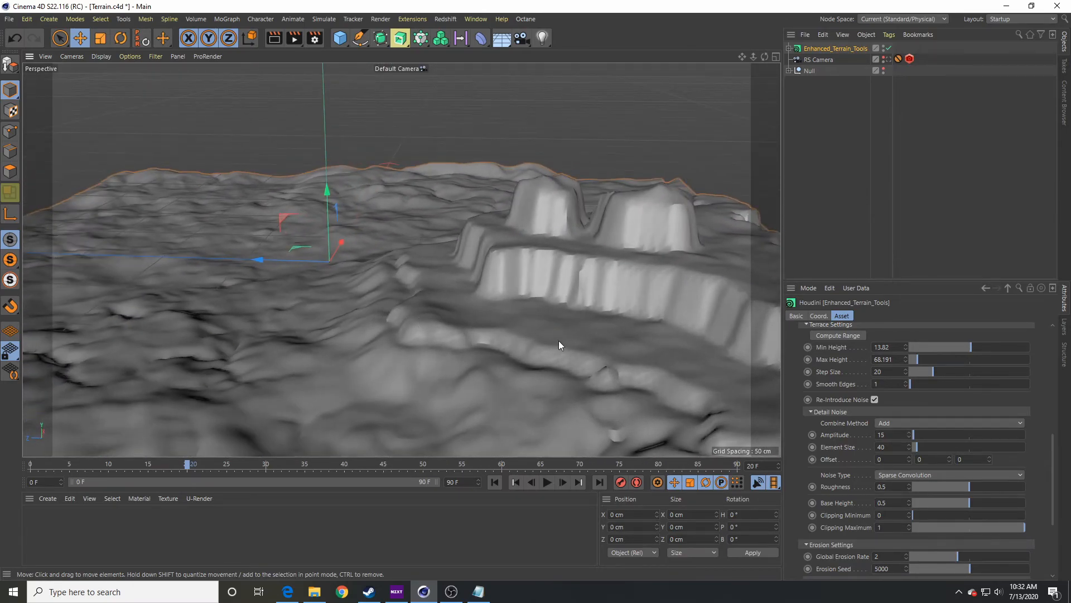
{"action": "left_click_drag", "start_coordinate": [563, 337], "coordinate": [643, 348], "text": "alt"}
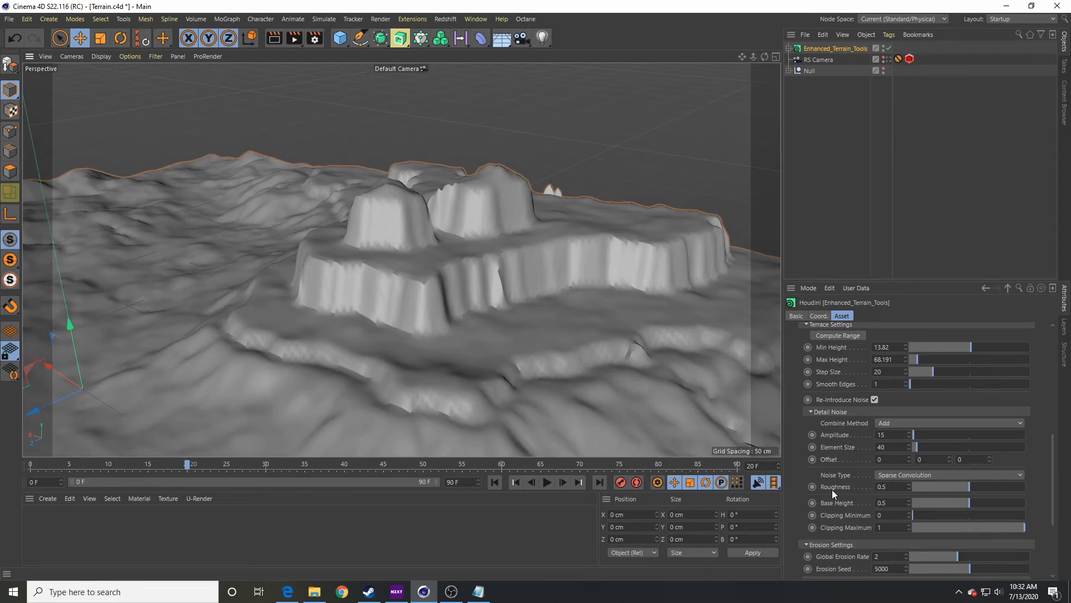
Try a terrace Detail Noise Amplitude of 40 and return it to 15.
{"action": "scroll", "coordinate": [838, 490], "scroll_direction": "down", "scroll_amount": 1}
{"action": "scroll", "coordinate": [832, 480], "scroll_direction": "down", "scroll_amount": 1}
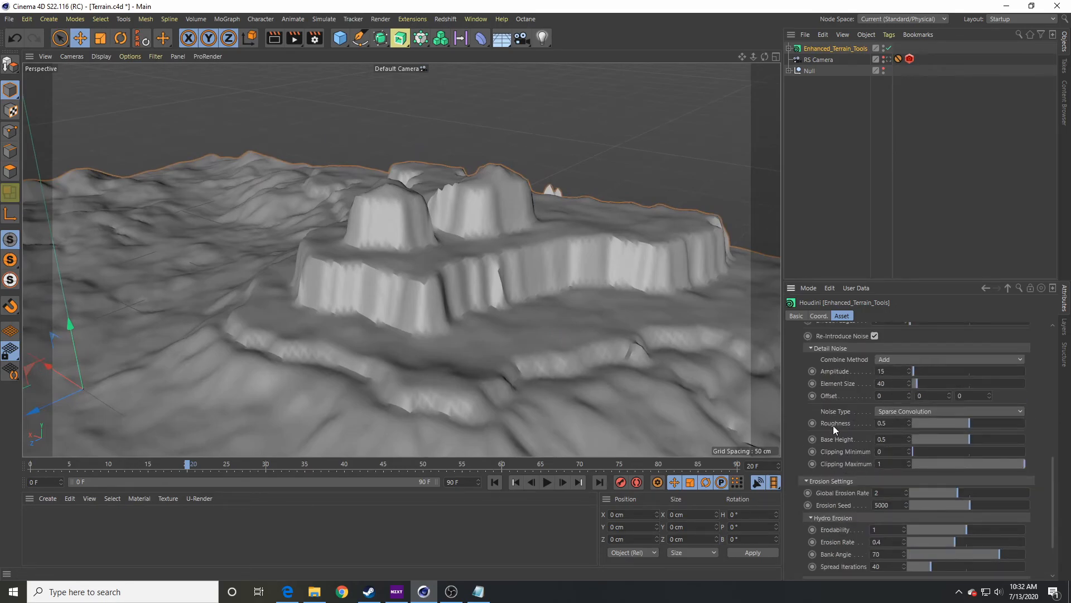
{"action": "scroll", "coordinate": [833, 427], "scroll_direction": "down", "scroll_amount": 2}
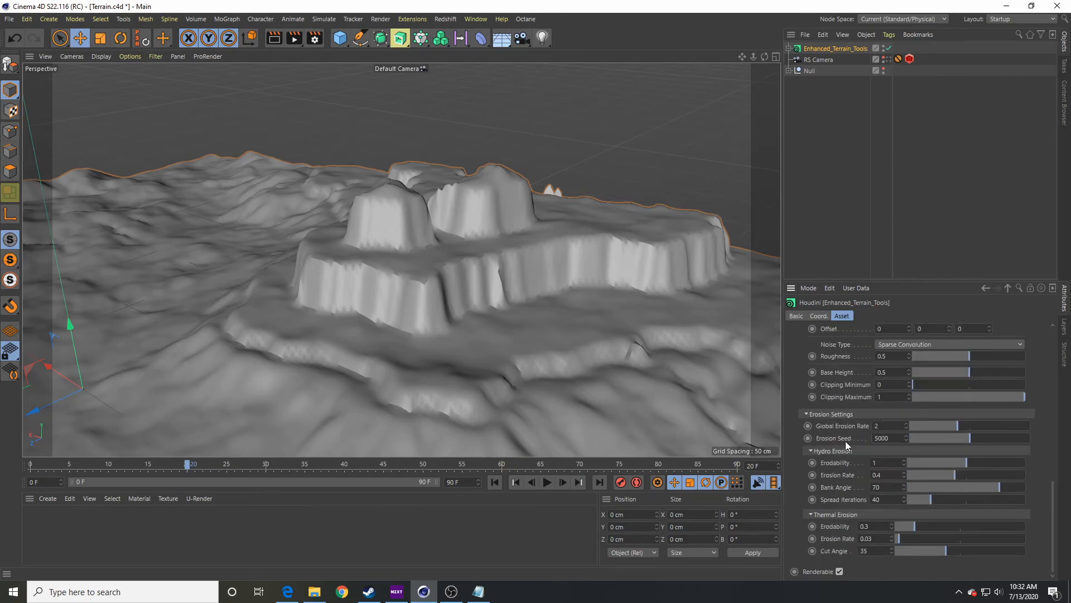
{"action": "scroll", "coordinate": [845, 441], "scroll_direction": "up", "scroll_amount": 2}
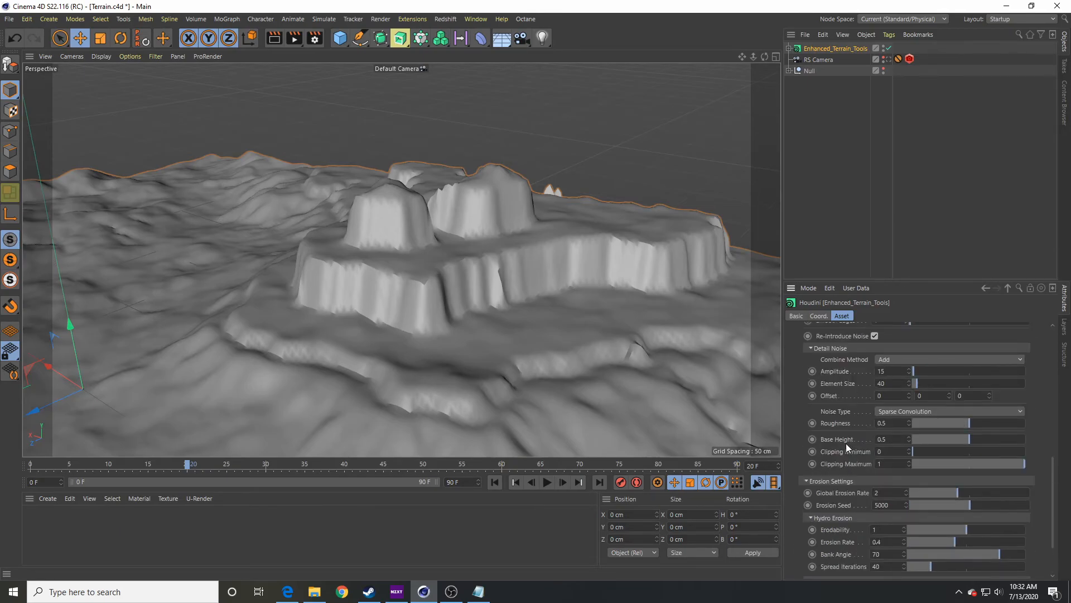
{"action": "left_click", "coordinate": [901, 371]}
{"action": "type", "text": "40"}
{"action": "key", "text": "Return"}
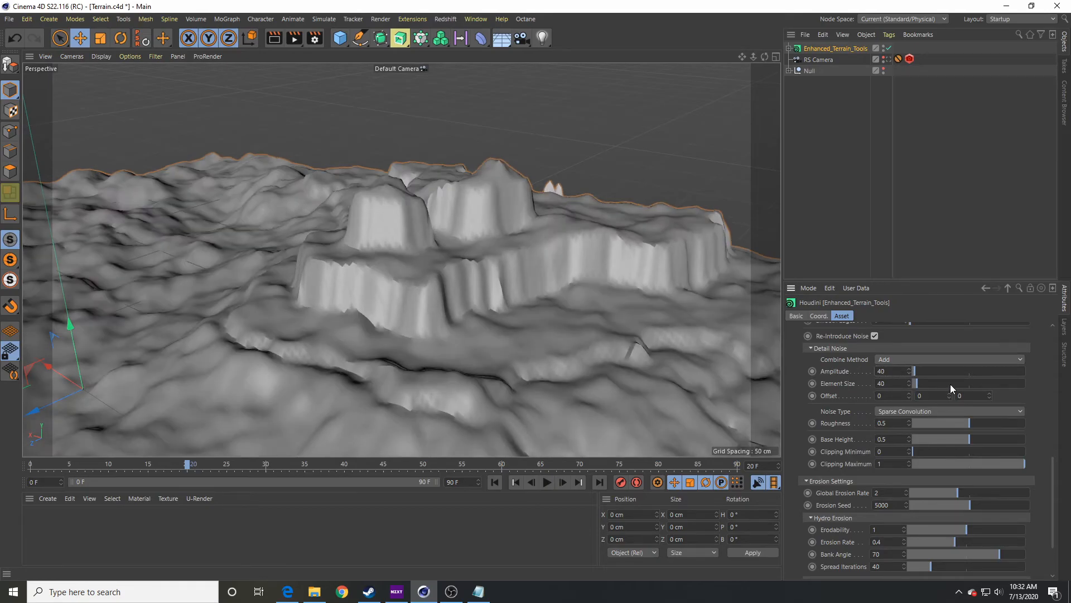
{"action": "left_click_drag", "start_coordinate": [894, 371], "coordinate": [855, 367]}
{"action": "type", "text": "15"}
{"action": "key", "text": "Return"}
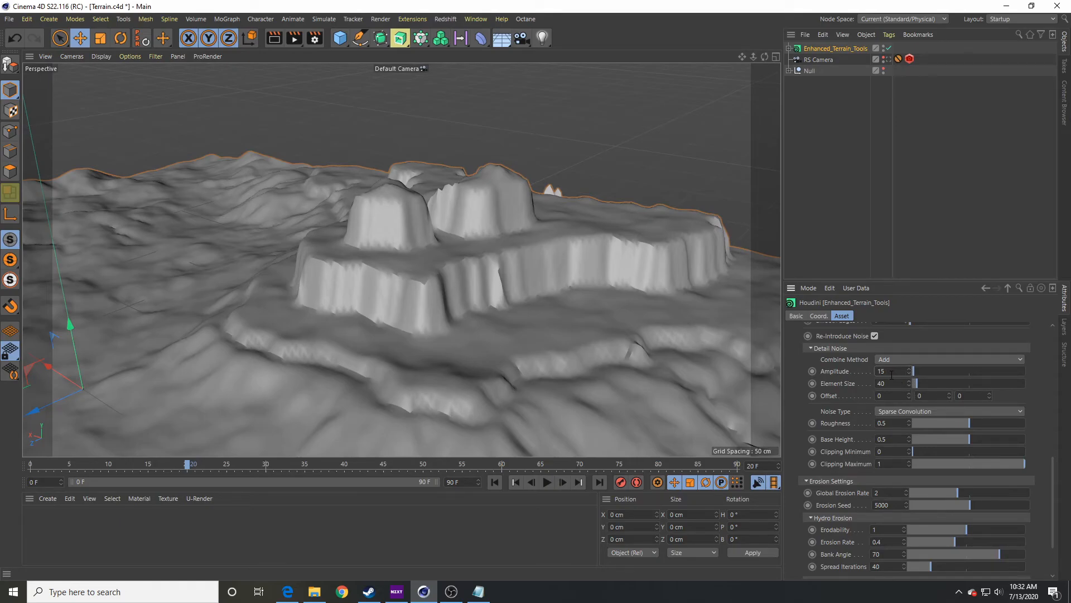
Change the terrace Detail Noise type to Worley (cellular) F1.
{"action": "left_click", "coordinate": [891, 411]}
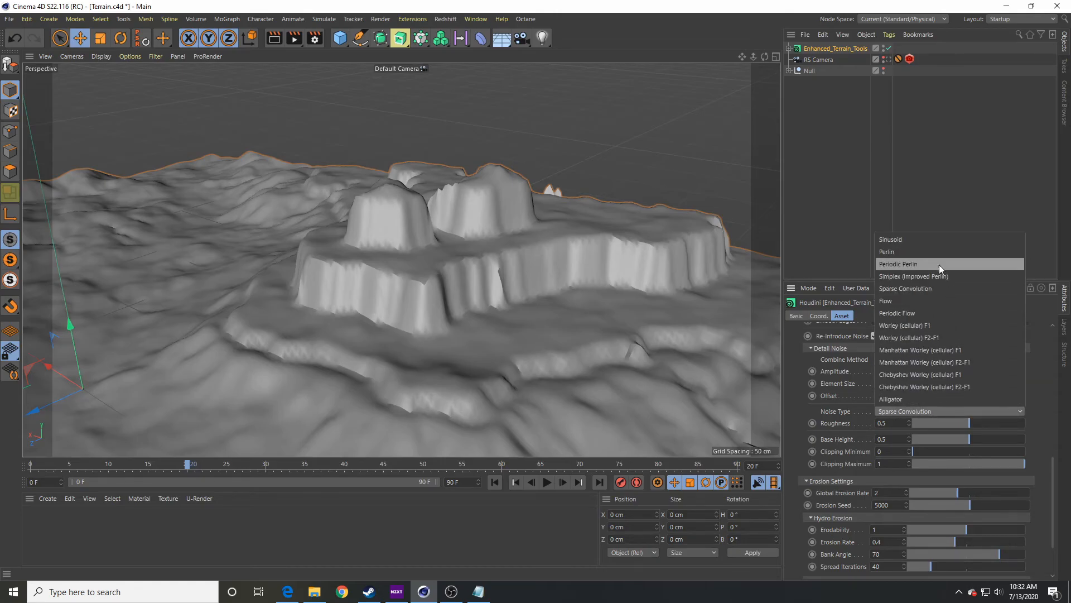
{"action": "left_click", "coordinate": [928, 324]}
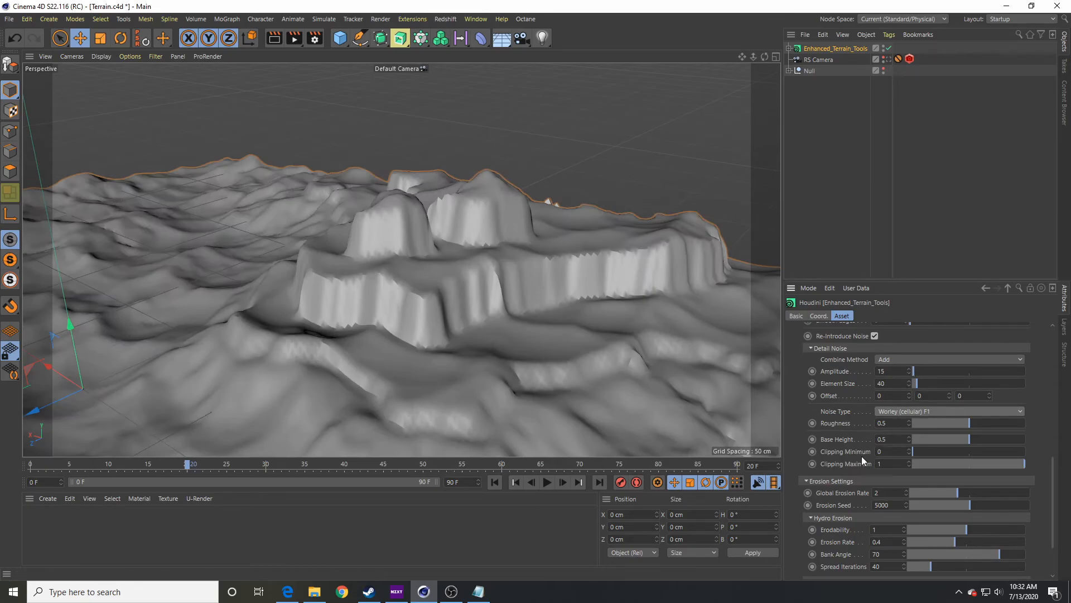
{"action": "scroll", "coordinate": [846, 457], "scroll_direction": "down", "scroll_amount": 3}
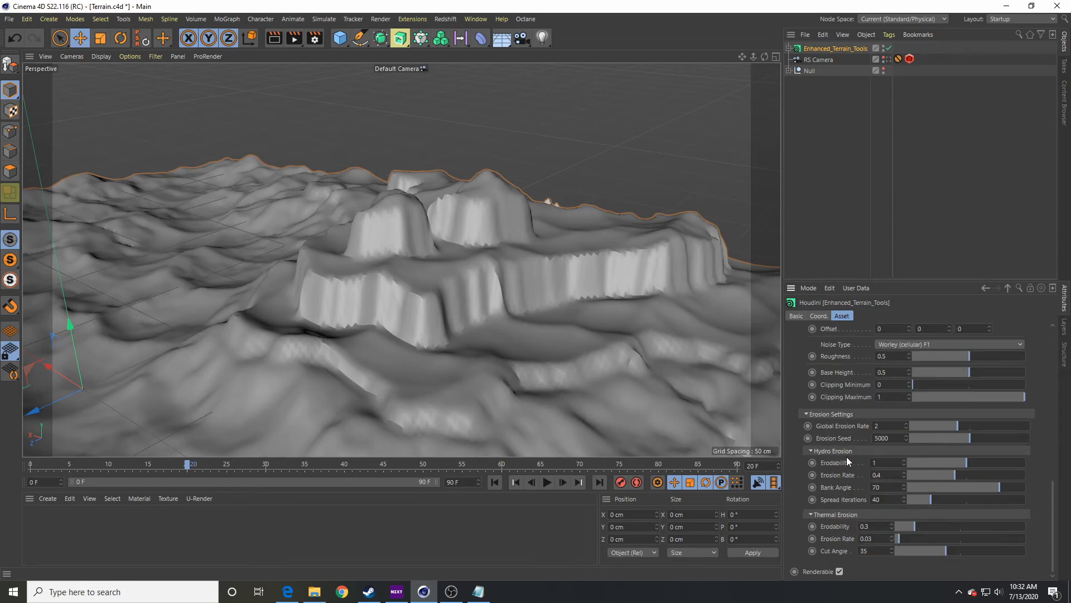
Turn off Re-Introduce Noise and Terraced Terrain, and view the terrain without terraces.
{"action": "scroll", "coordinate": [846, 456], "scroll_direction": "up", "scroll_amount": 6}
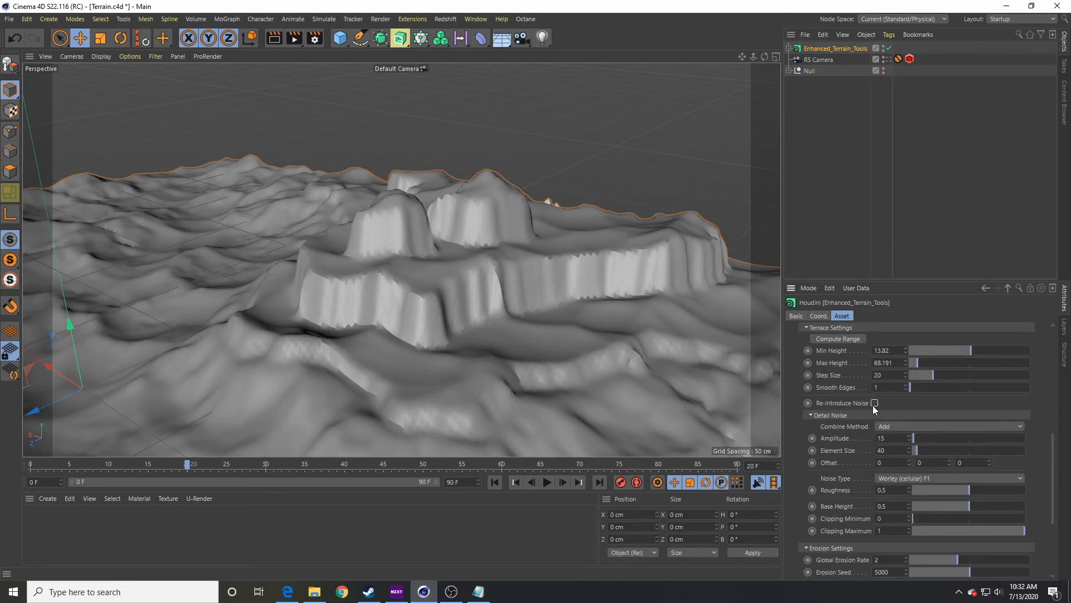
{"action": "scroll", "coordinate": [847, 406], "scroll_direction": "up", "scroll_amount": 9}
{"action": "scroll", "coordinate": [847, 406], "scroll_direction": "up", "scroll_amount": 3}
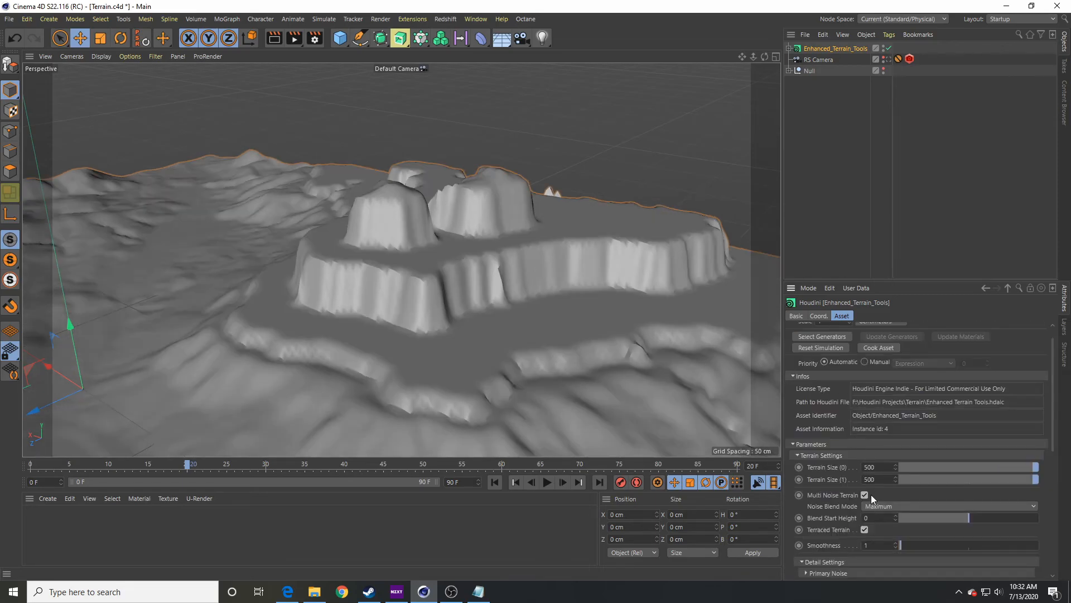
{"action": "left_click", "coordinate": [865, 529]}
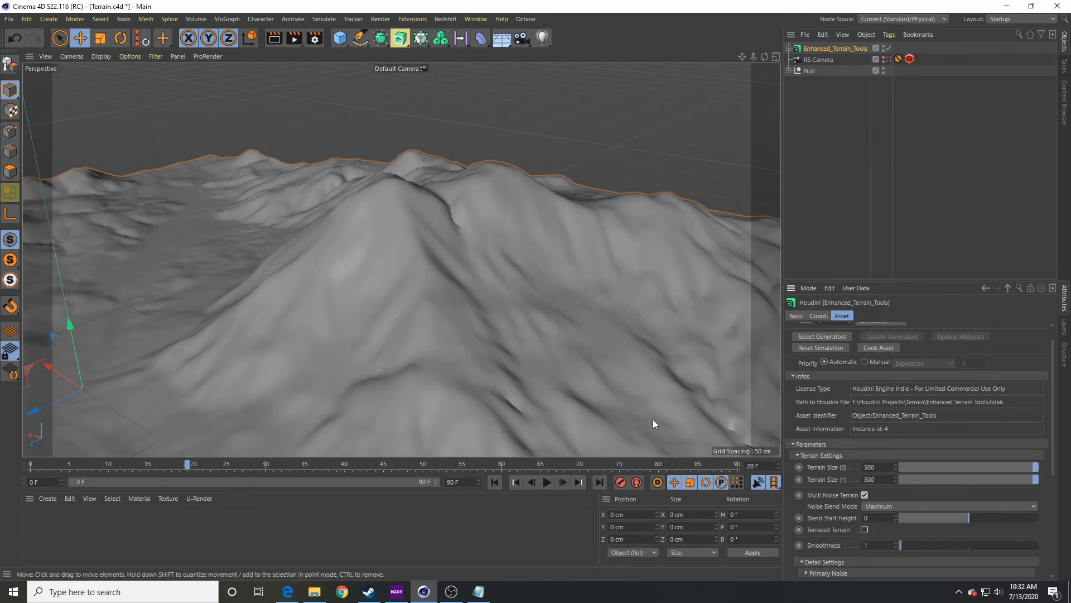
{"action": "left_click_drag", "start_coordinate": [550, 334], "coordinate": [503, 357], "text": "alt"}
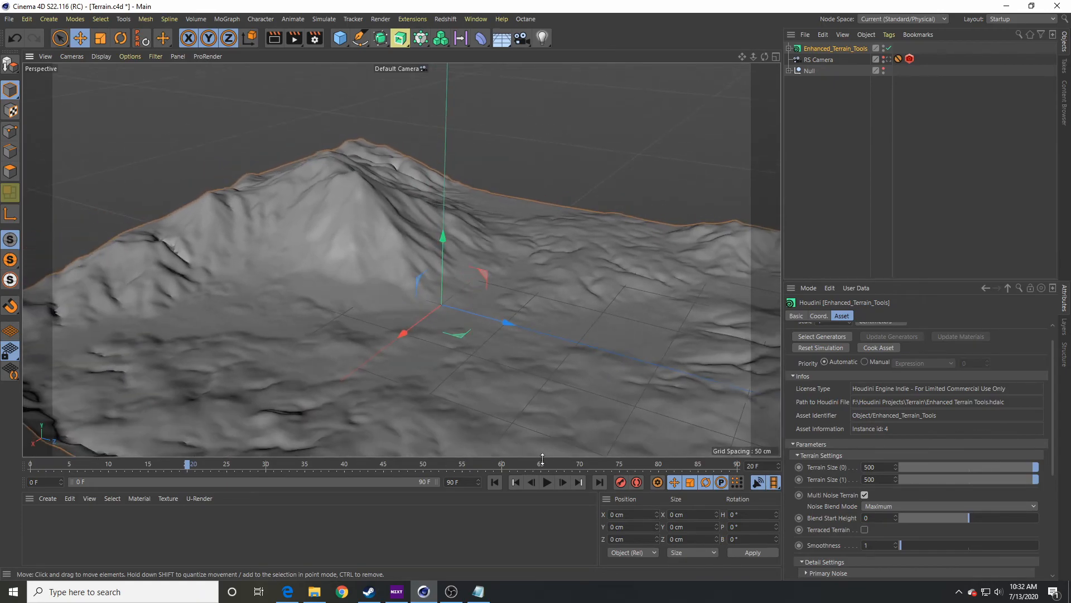
Rewind the timeline to frame 0, deselect the terrain asset, and look over the uneroded mountain.
{"action": "left_click", "coordinate": [496, 483]}
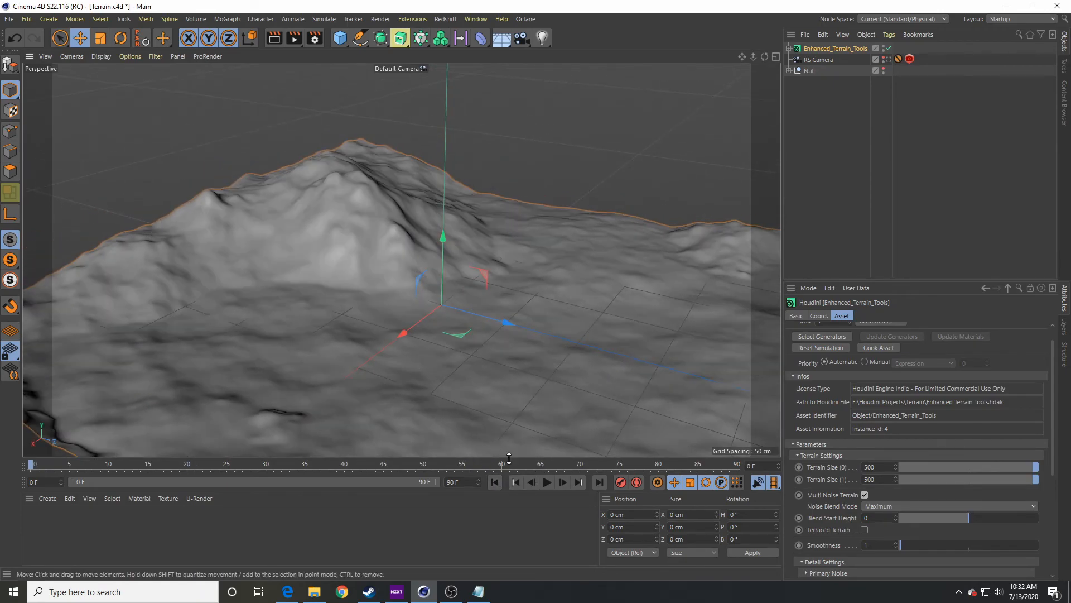
{"action": "left_click_drag", "start_coordinate": [436, 368], "coordinate": [369, 346], "text": "alt"}
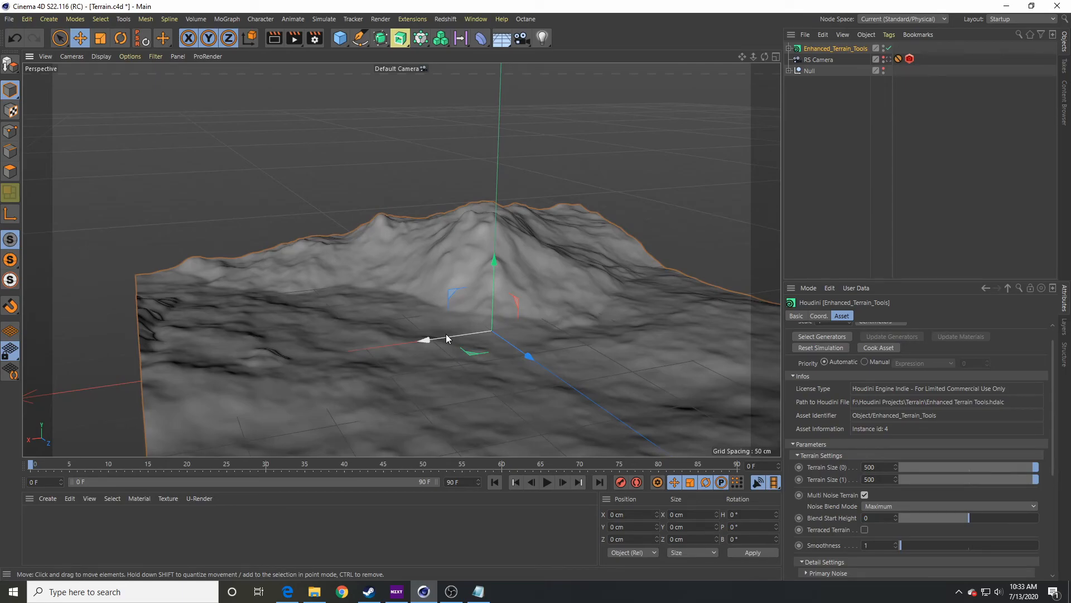
{"action": "left_click", "coordinate": [838, 168]}
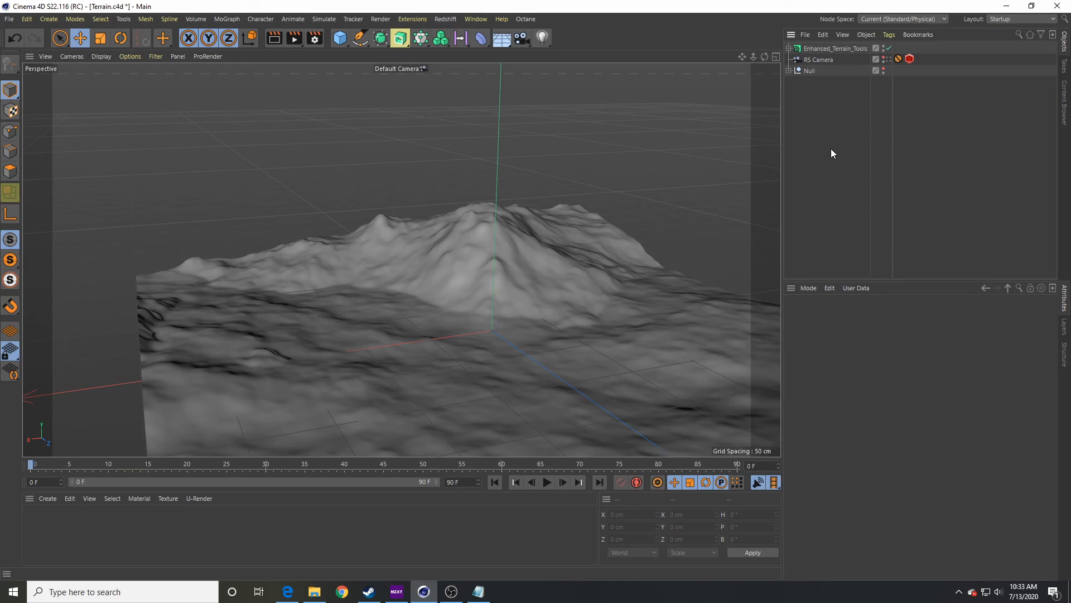
{"action": "left_click_drag", "start_coordinate": [517, 220], "coordinate": [544, 251], "text": "alt"}
{"action": "middle_click_drag", "start_coordinate": [495, 246], "coordinate": [359, 202], "text": "alt"}
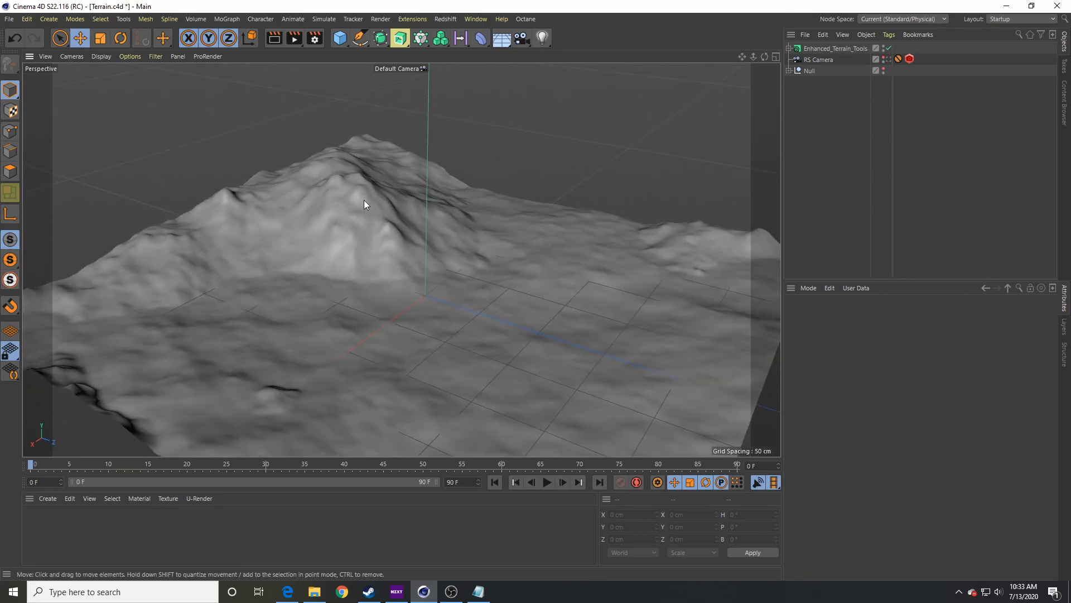